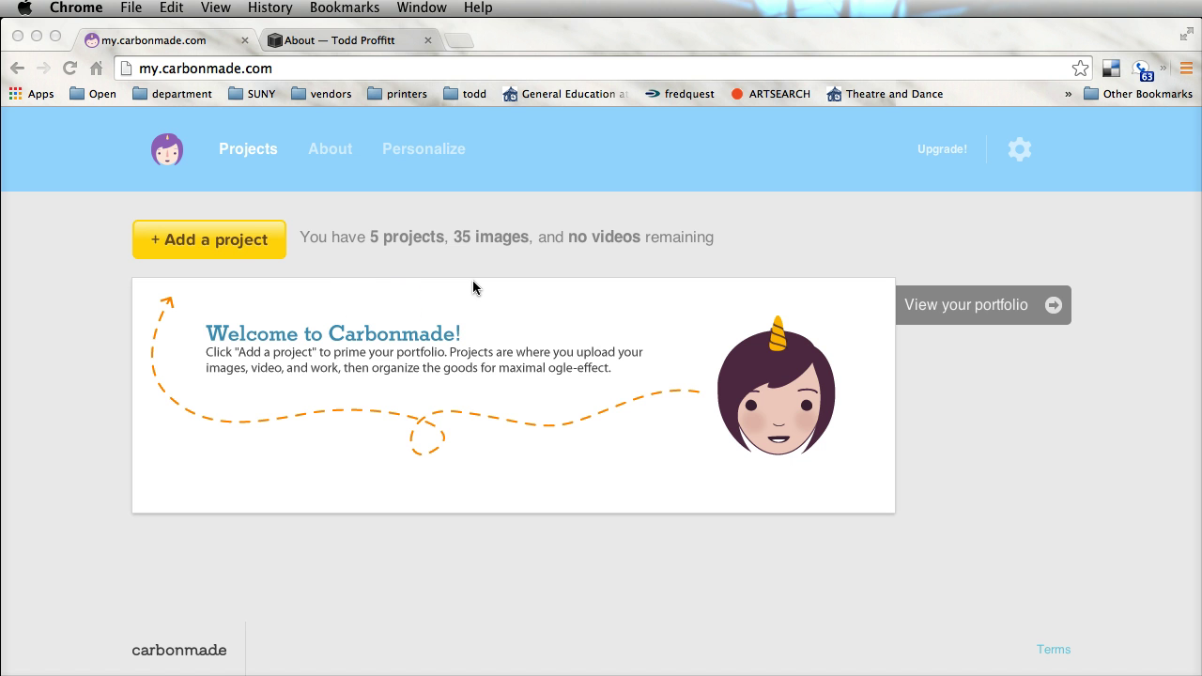
Add a new Image-type project named 'Knuffle Bunny'
left_click(324, 317)
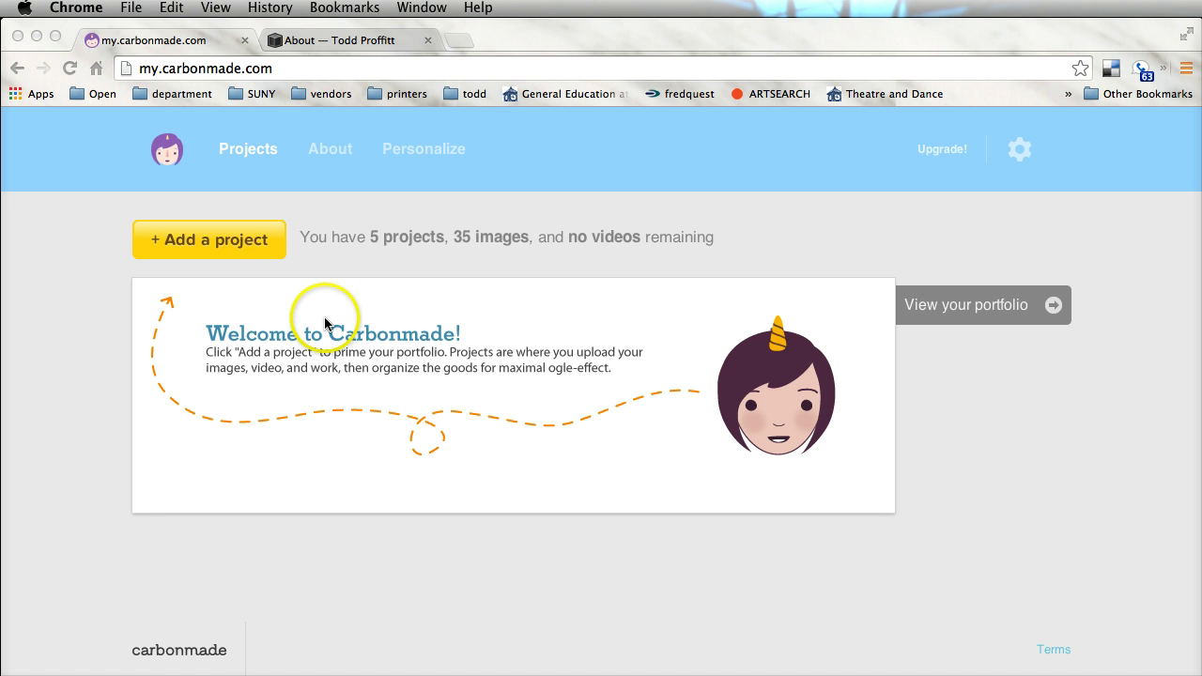
left_click(211, 240)
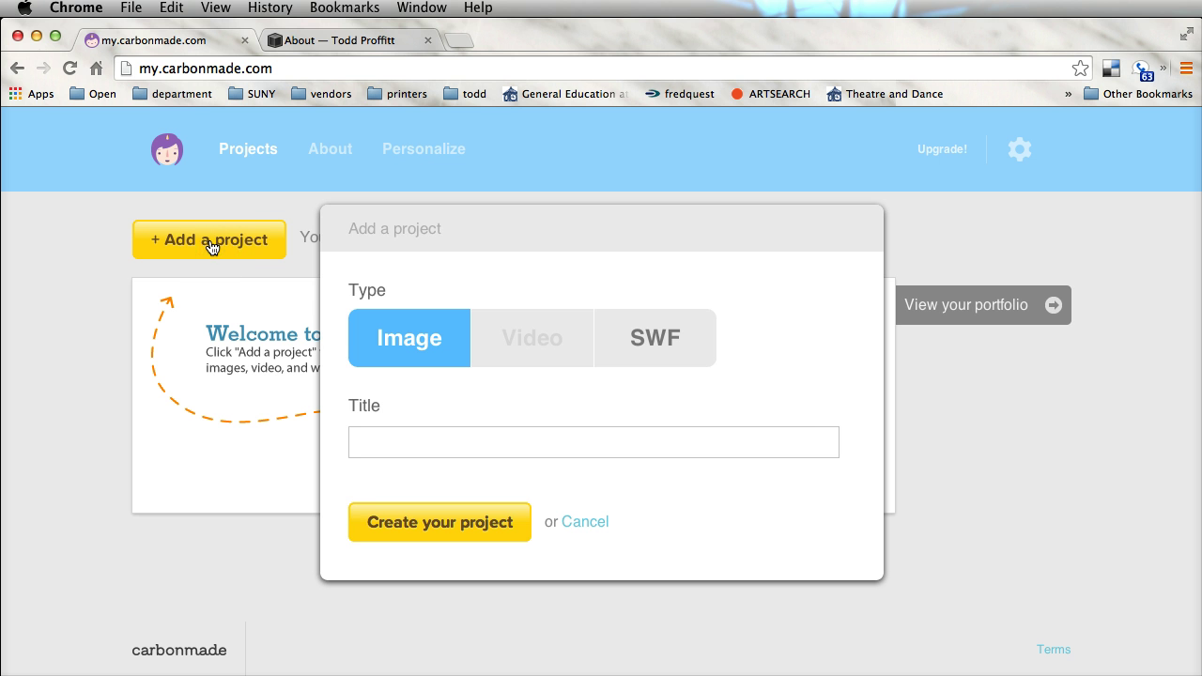
left_click(230, 241)
type("Knuffle Bunny")
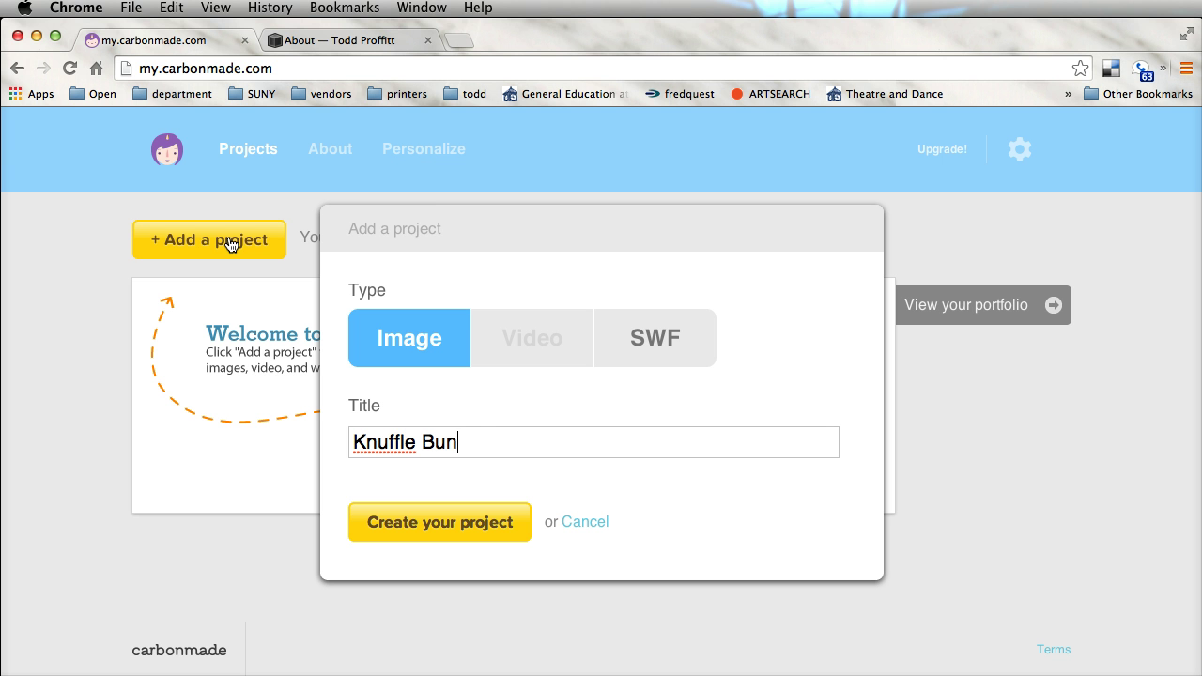
left_click(434, 550)
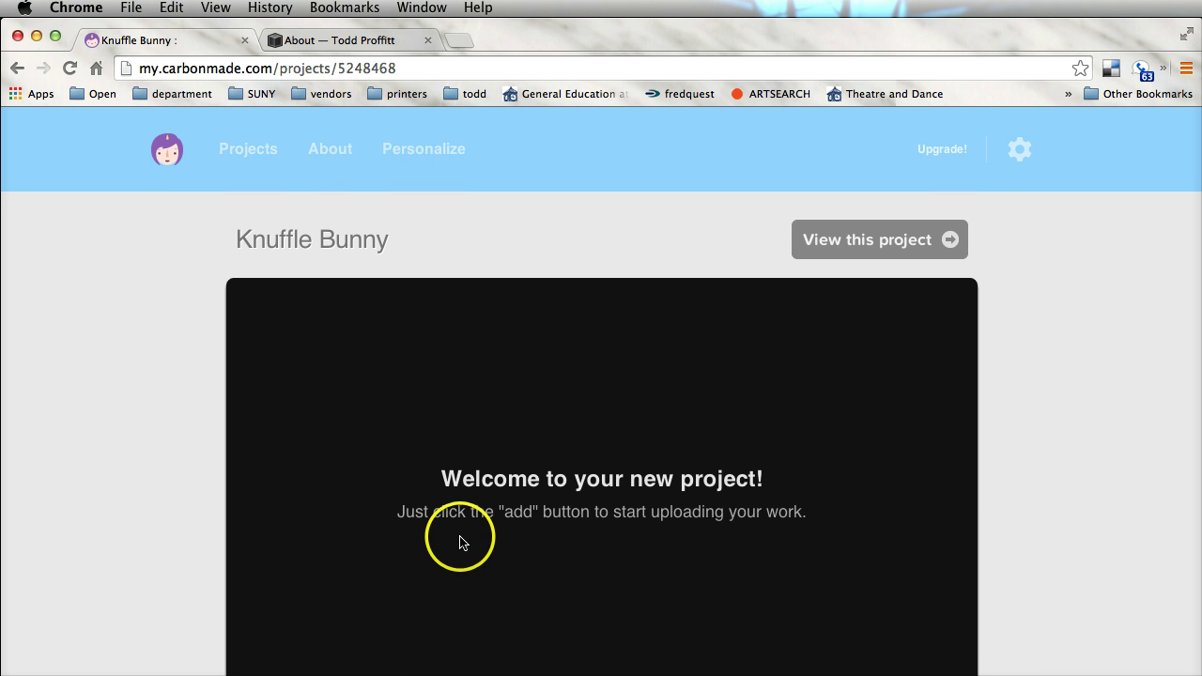
Upload TW114280, TW114304 and TW114344 JPGs from portfolio > KNUFFLE BUNNY into the project
scroll(638, 497, "down", 4)
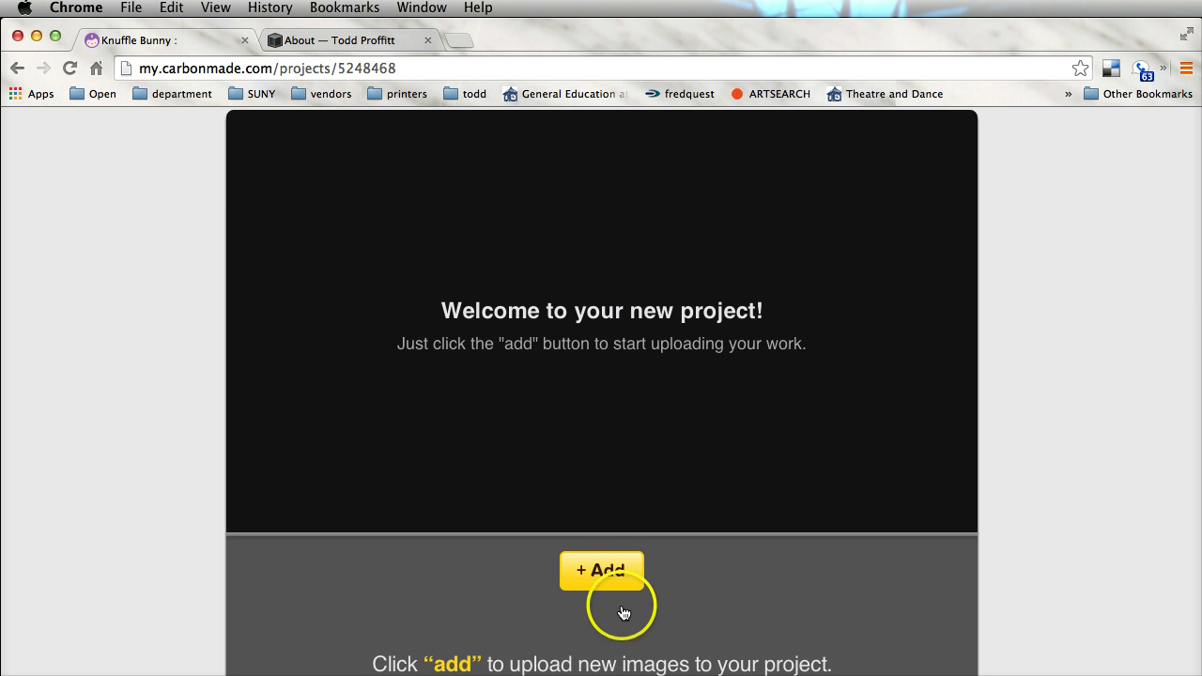
scroll(611, 601, "down", 3)
left_click(602, 437)
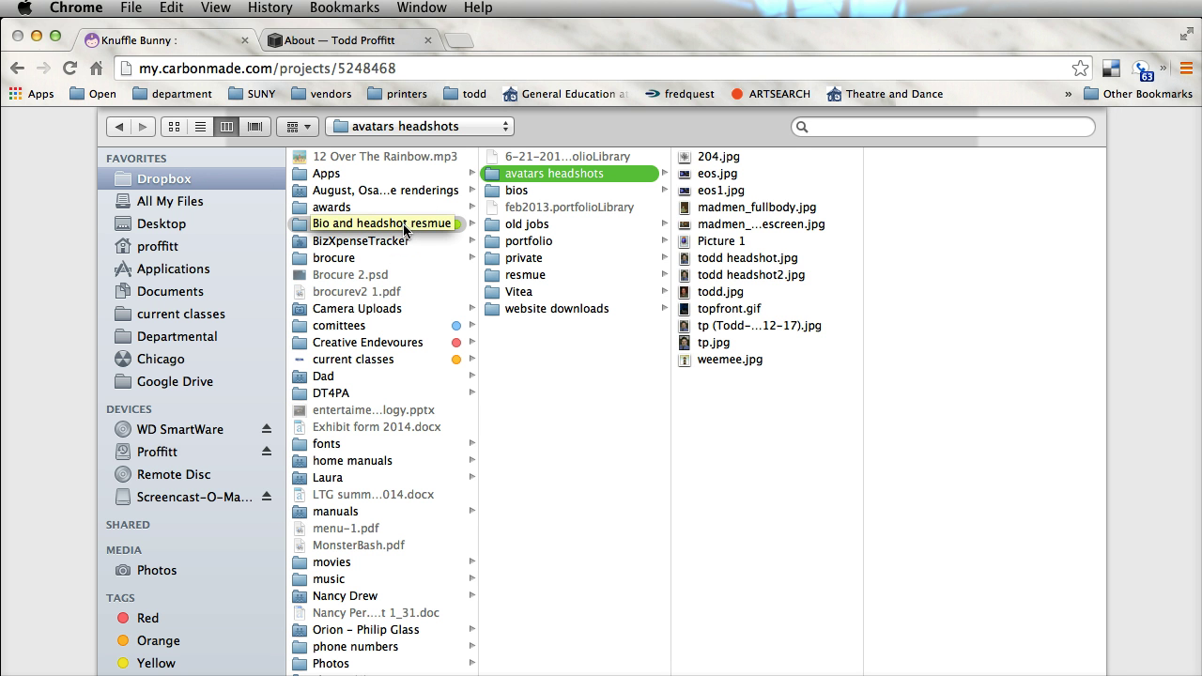
left_click(403, 224)
left_click(532, 242)
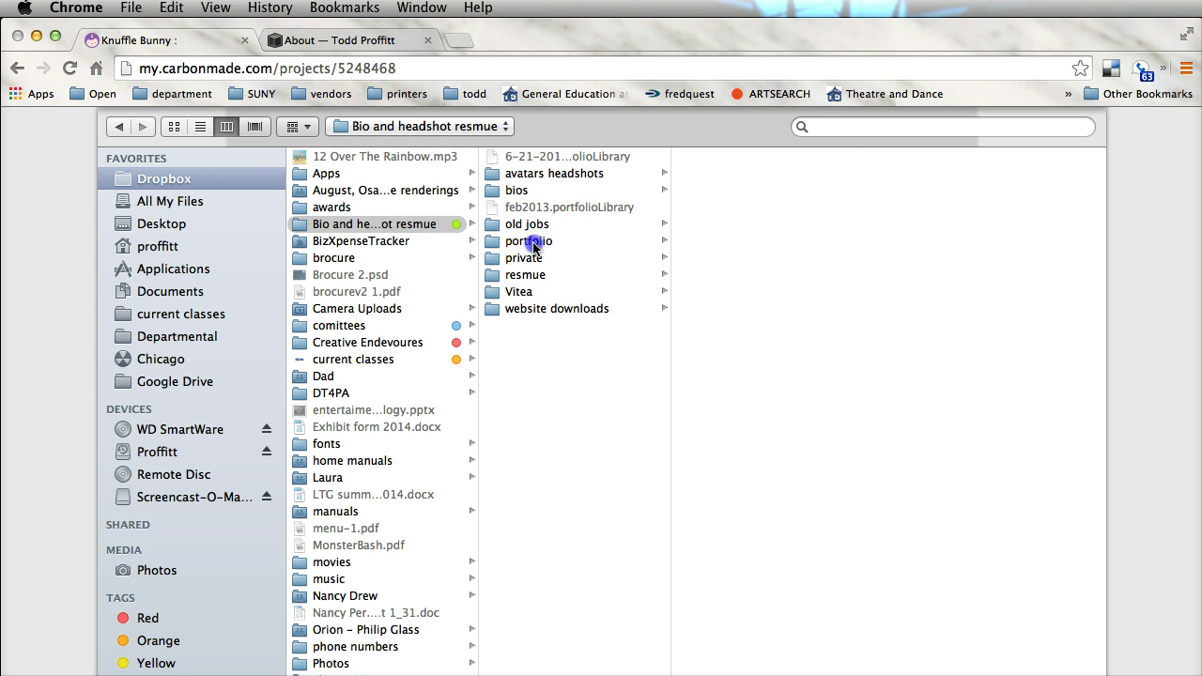
left_click(770, 393)
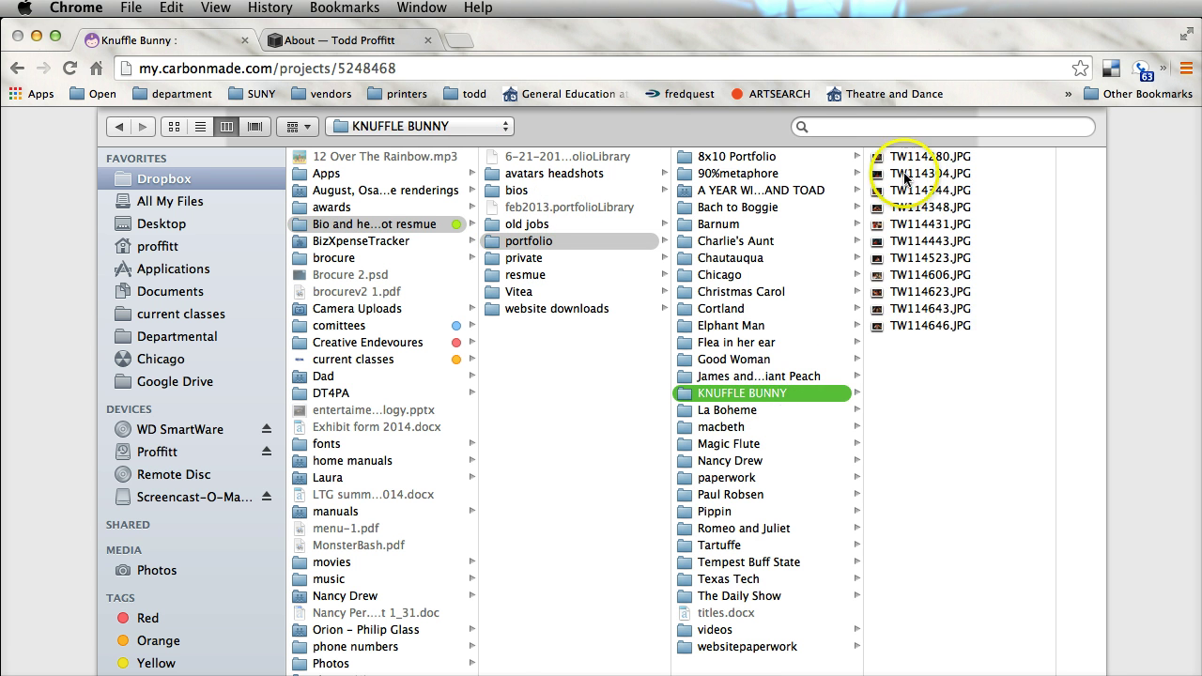
left_click(906, 157)
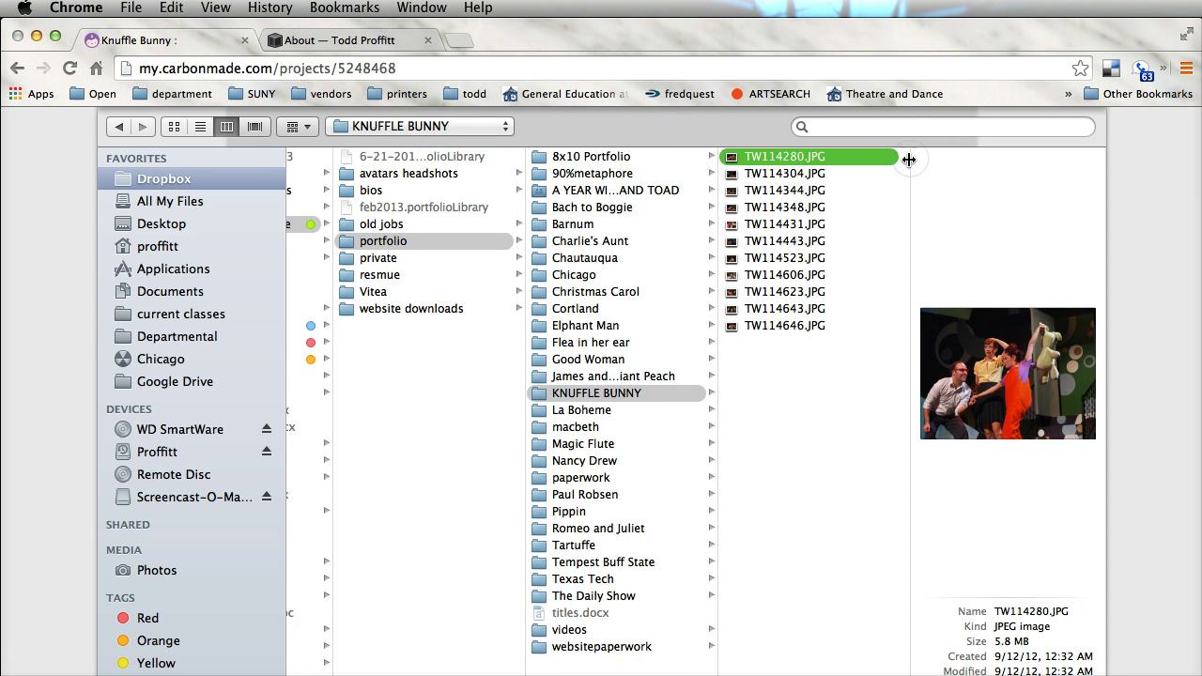
left_click(787, 190, "shift")
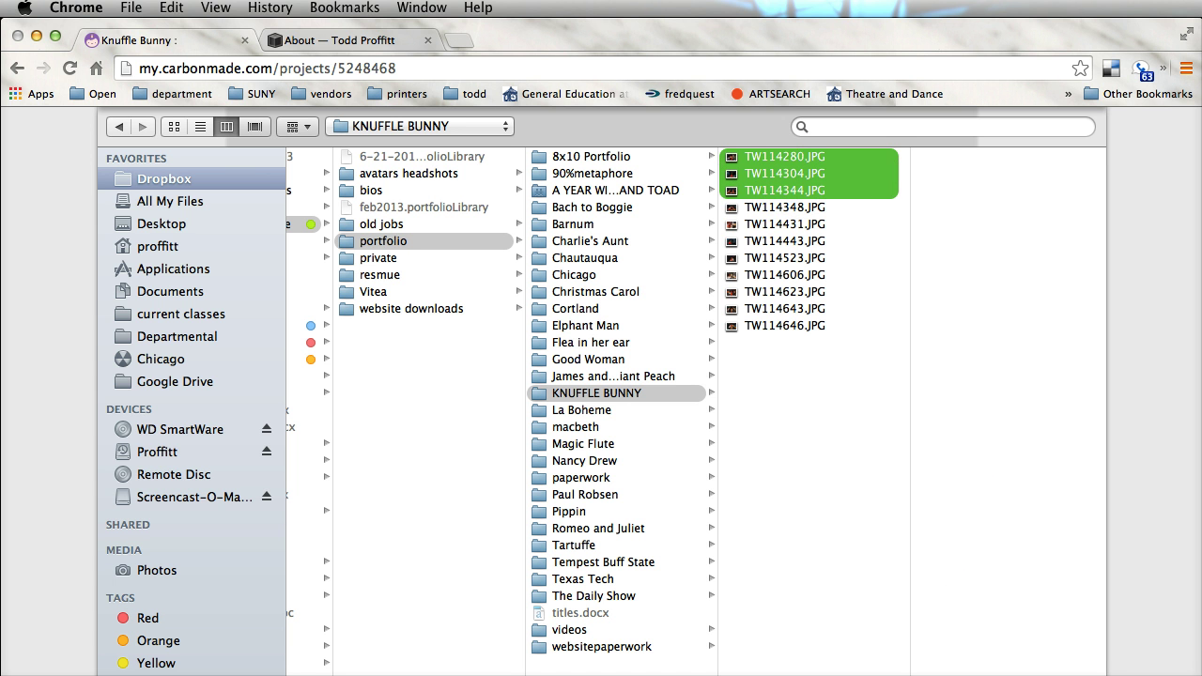
key("Return")
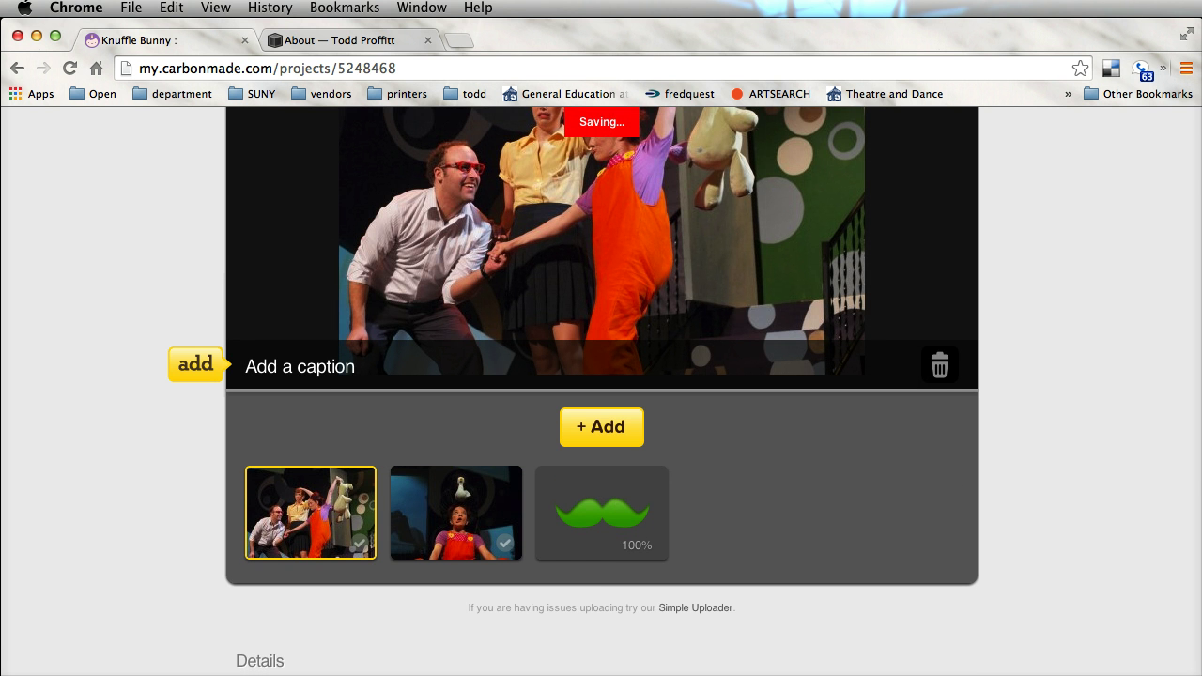
Caption the first photo with Knuffle Bunny, Theatre of Youth, director and designer credits, and save
scroll(1038, 520, "up", 4)
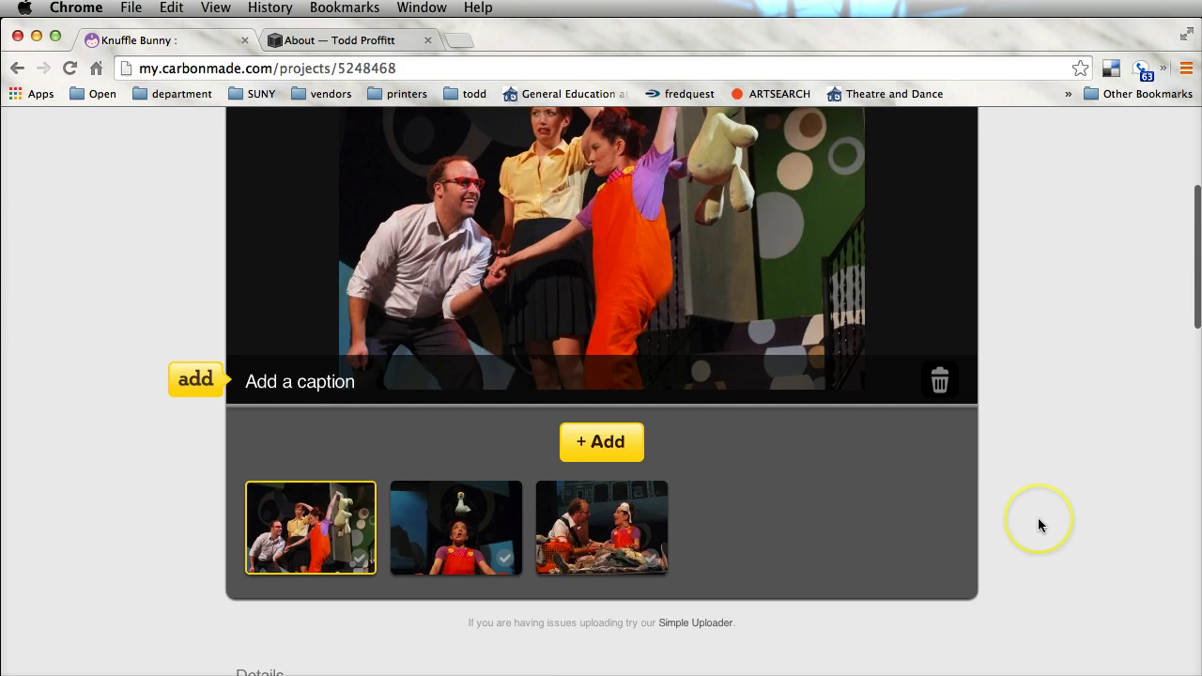
left_click(317, 536)
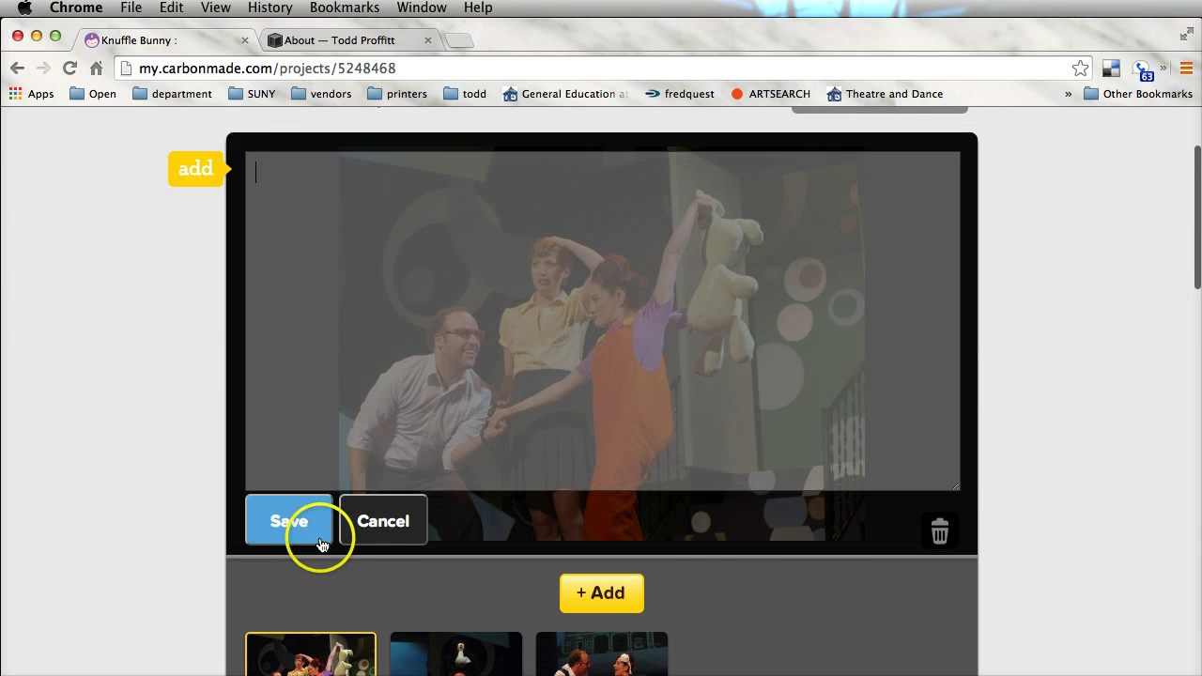
left_click(296, 180)
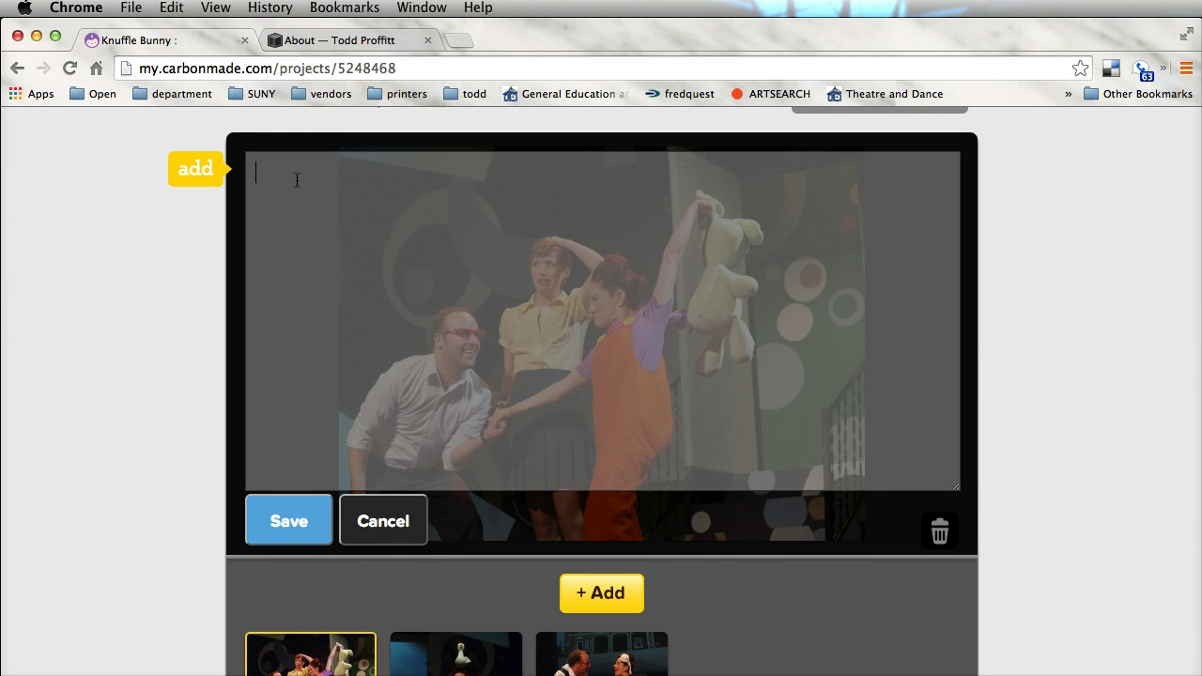
type("Knuffle Bunny")
key("Return")
type("Theatre of Youth")
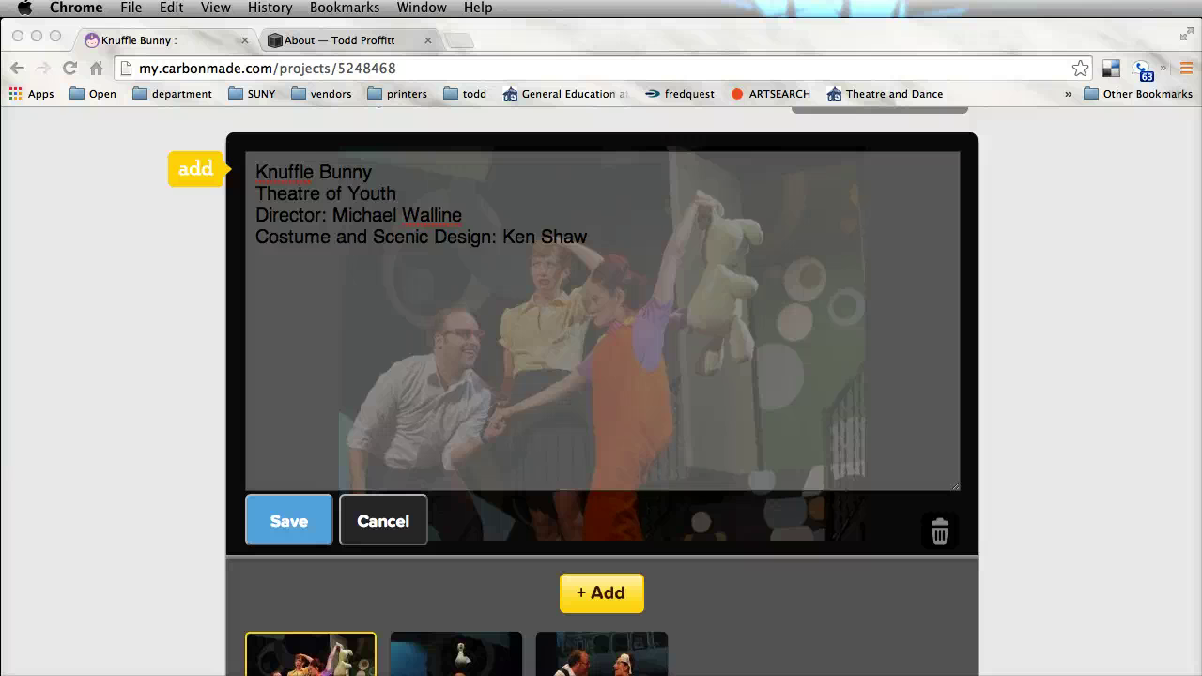
left_click(290, 518)
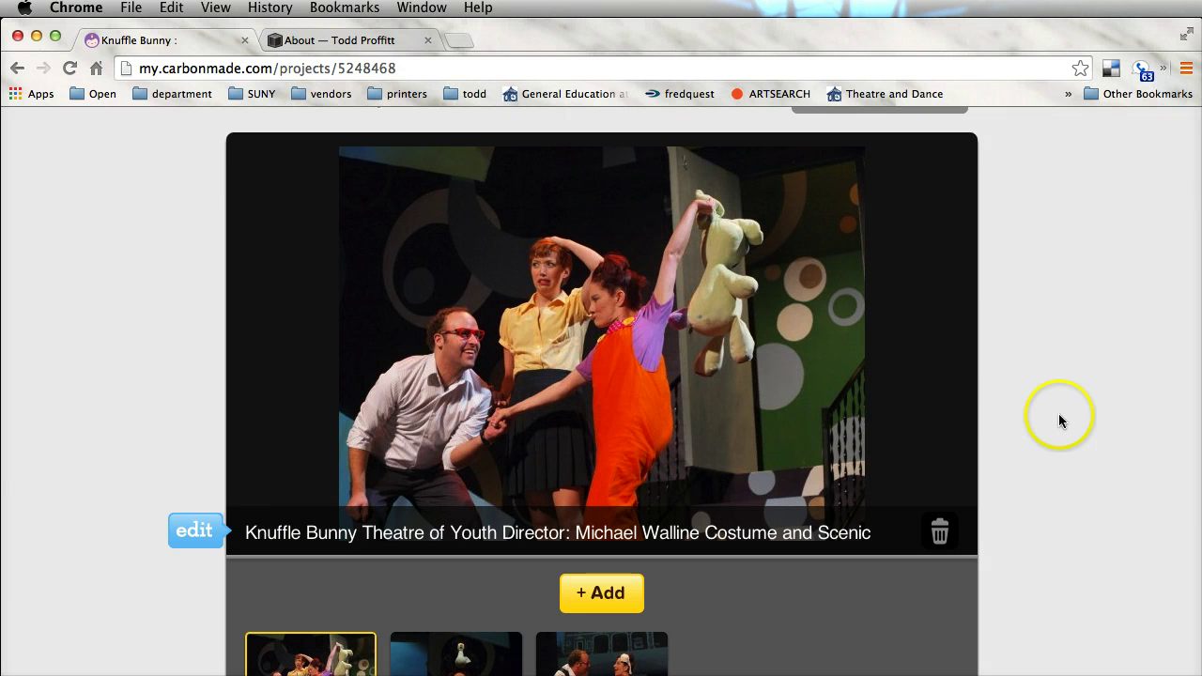
Preview the Knuffle Bunny public slideshow, stepping through its photos
scroll(1050, 408, "up", 3)
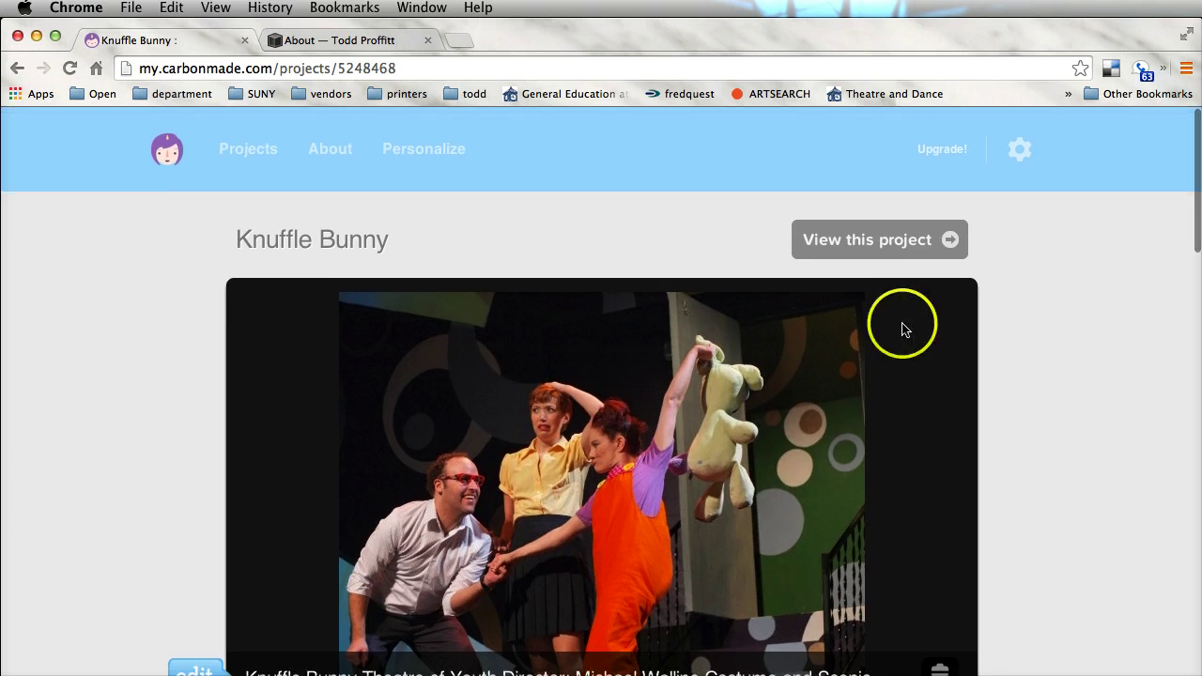
left_click(880, 246)
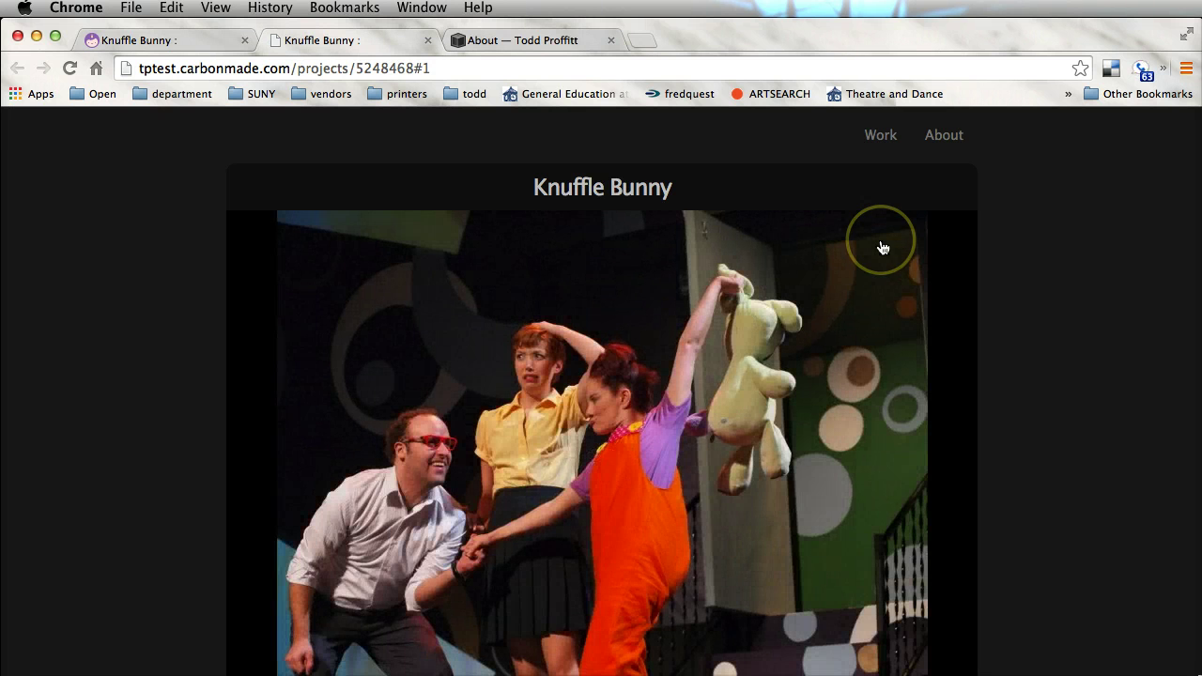
left_click(1135, 460)
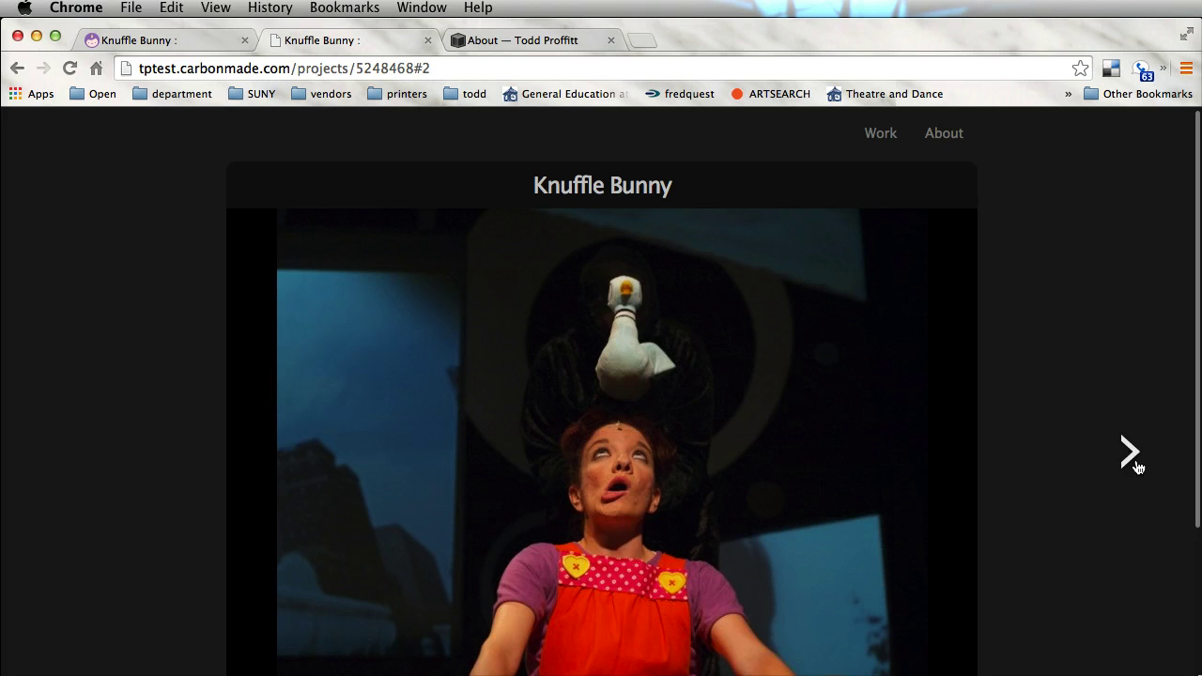
left_click(1133, 460)
left_click(1133, 463)
left_click(1114, 298)
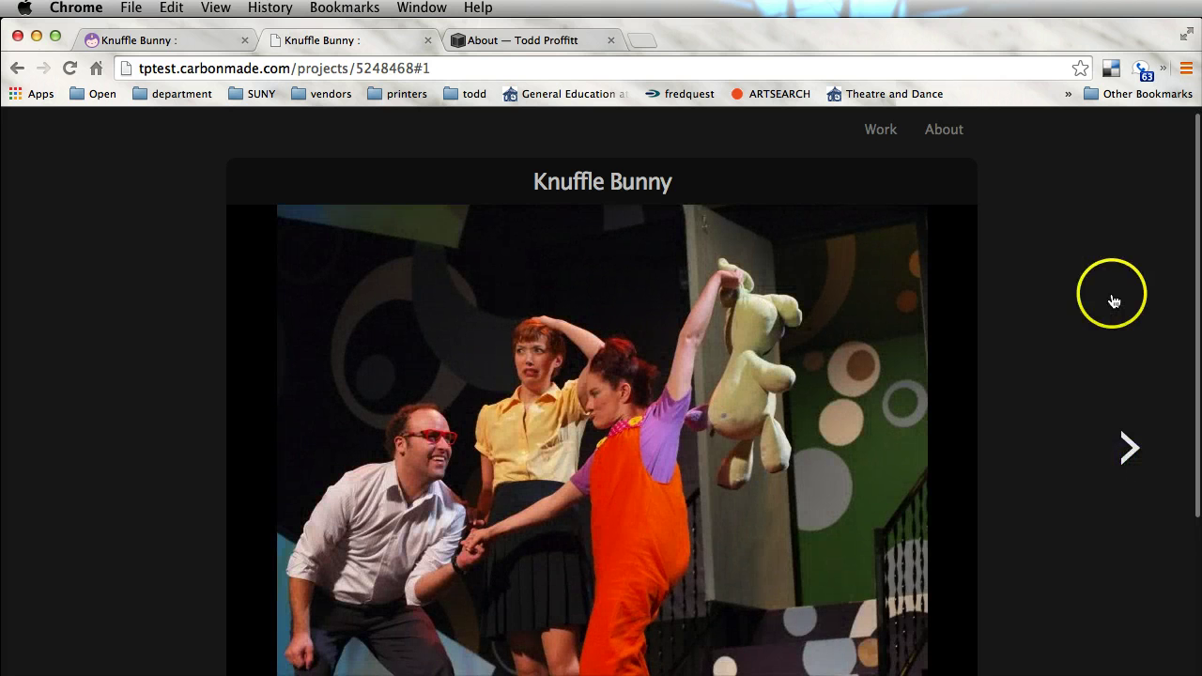
scroll(1113, 298, "down", 5)
scroll(1114, 300, "up", 5)
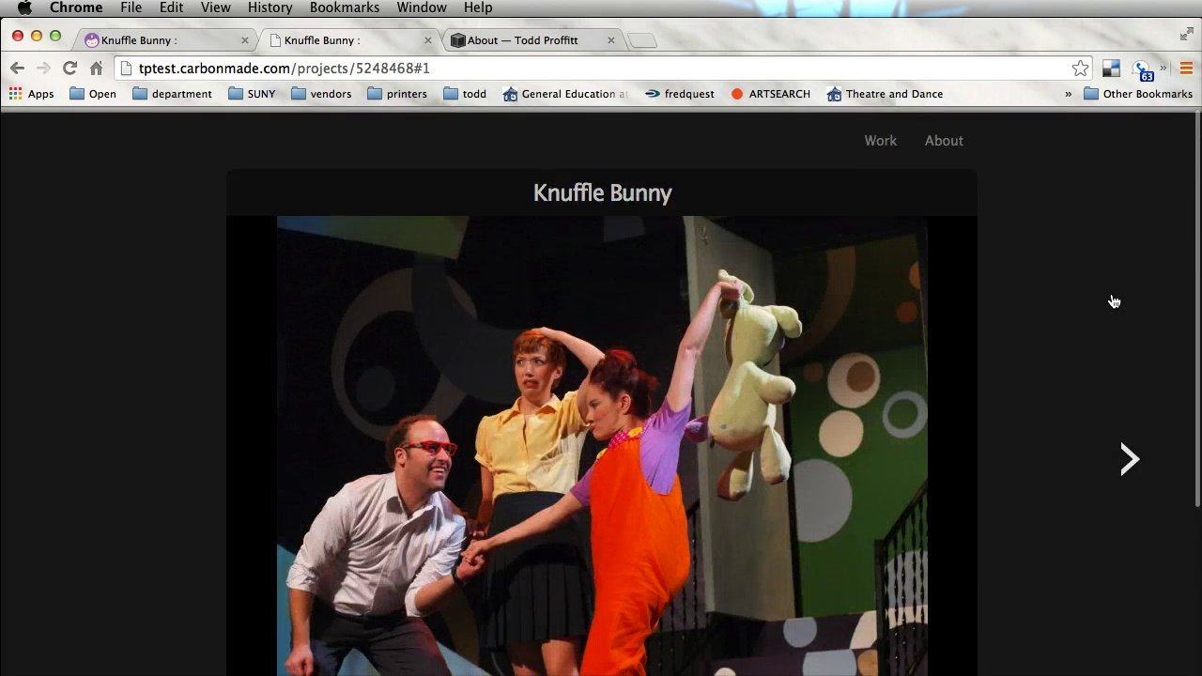
scroll(1114, 300, "down", 3)
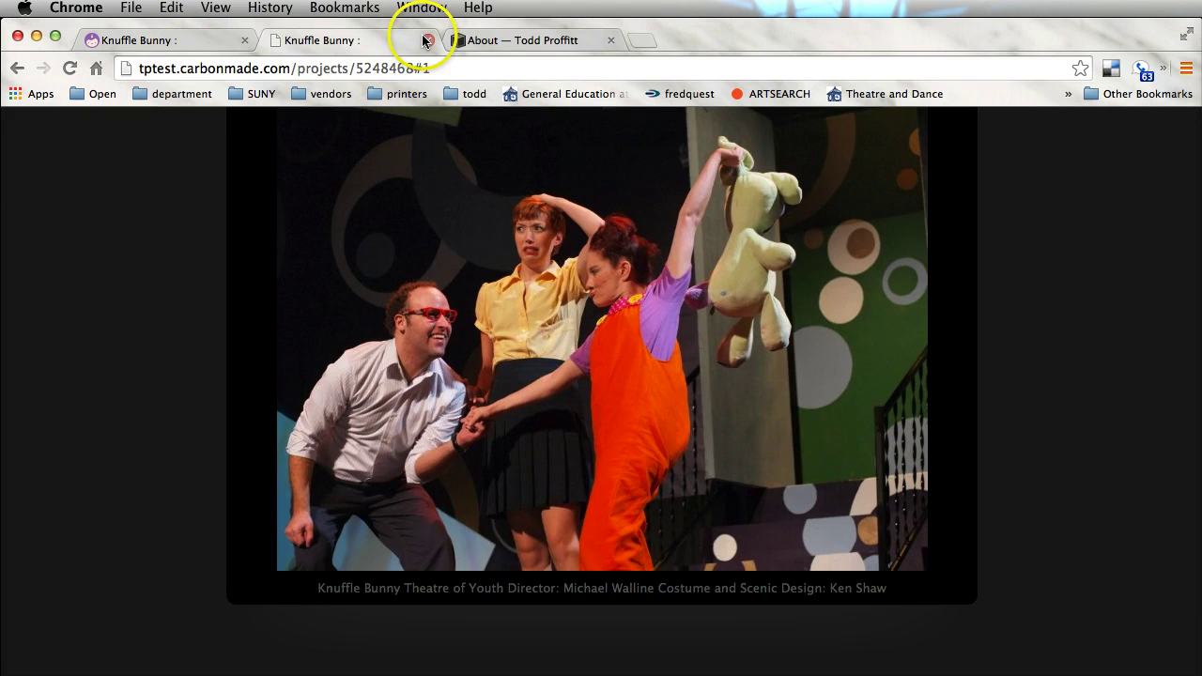
Close the preview and return to the Projects overview
left_click(429, 40)
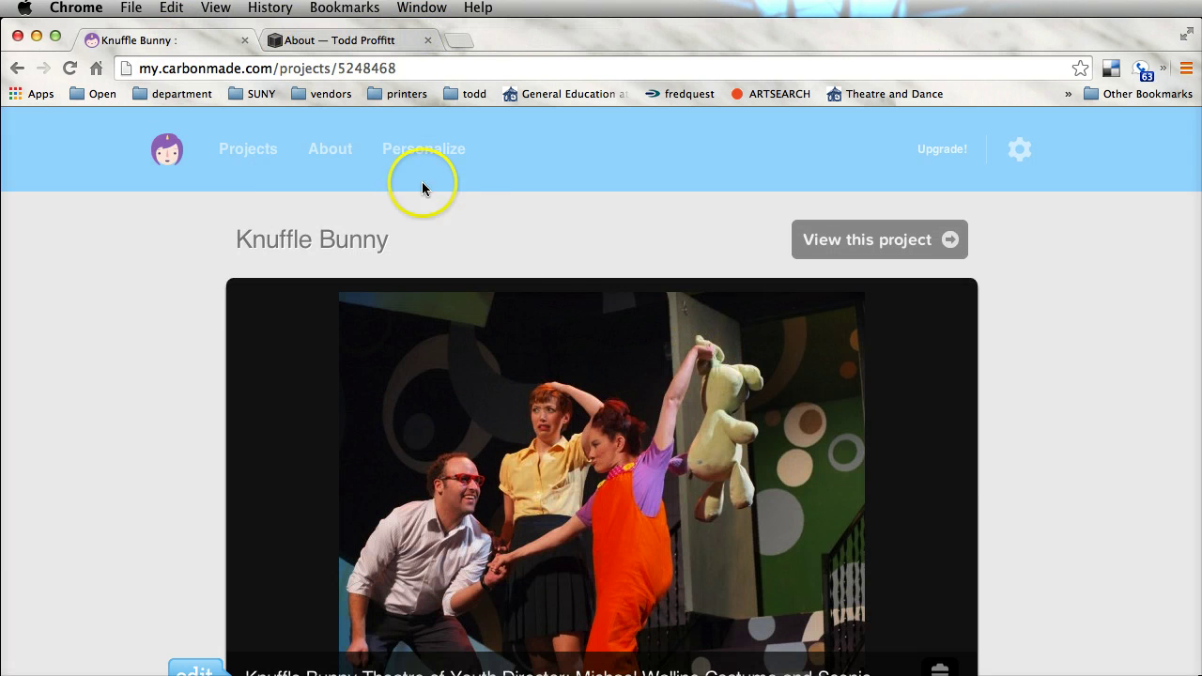
scroll(614, 295, "down", 5)
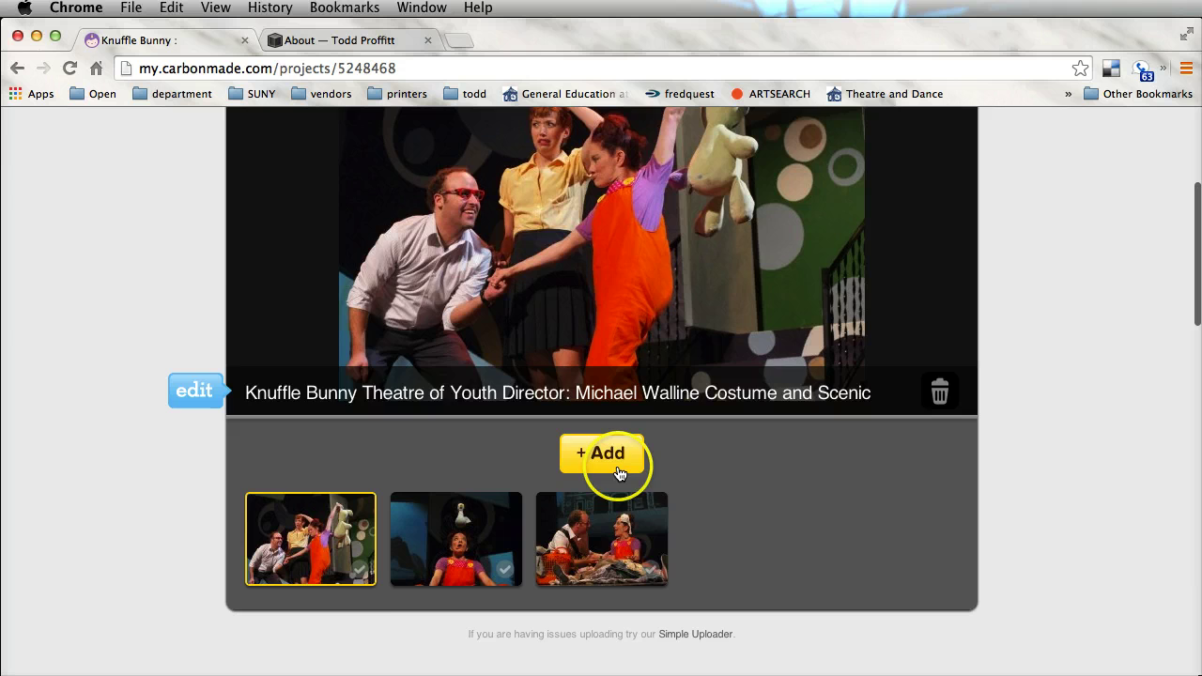
scroll(645, 443, "up", 5)
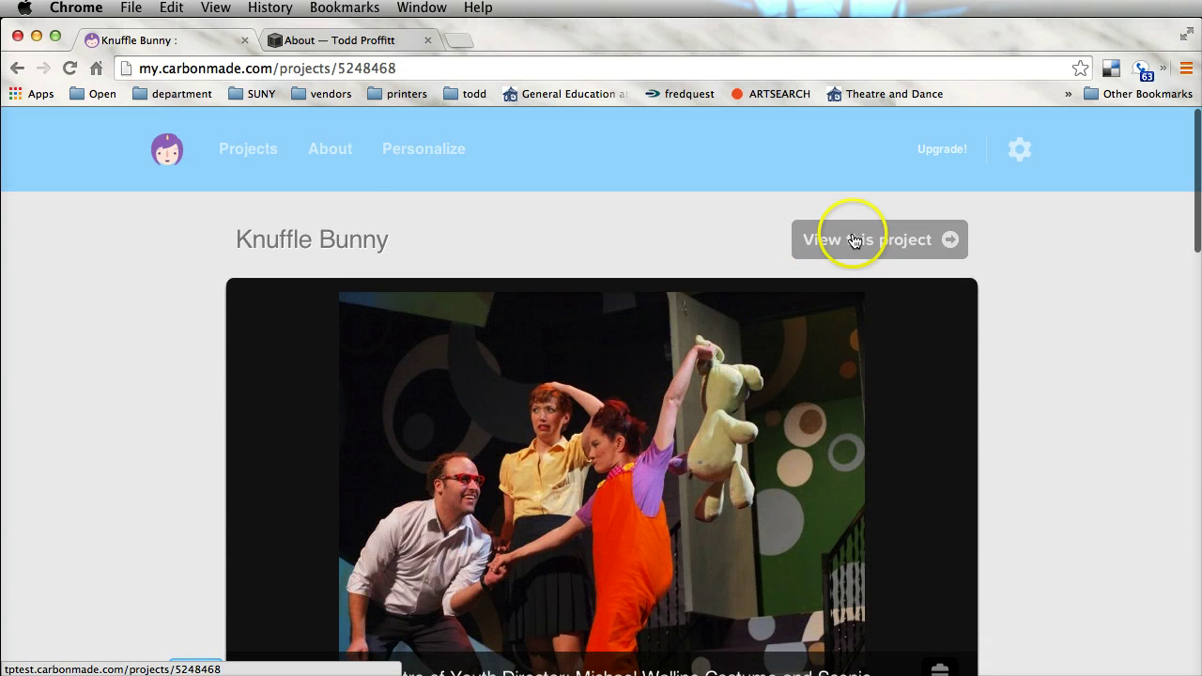
left_click(253, 148)
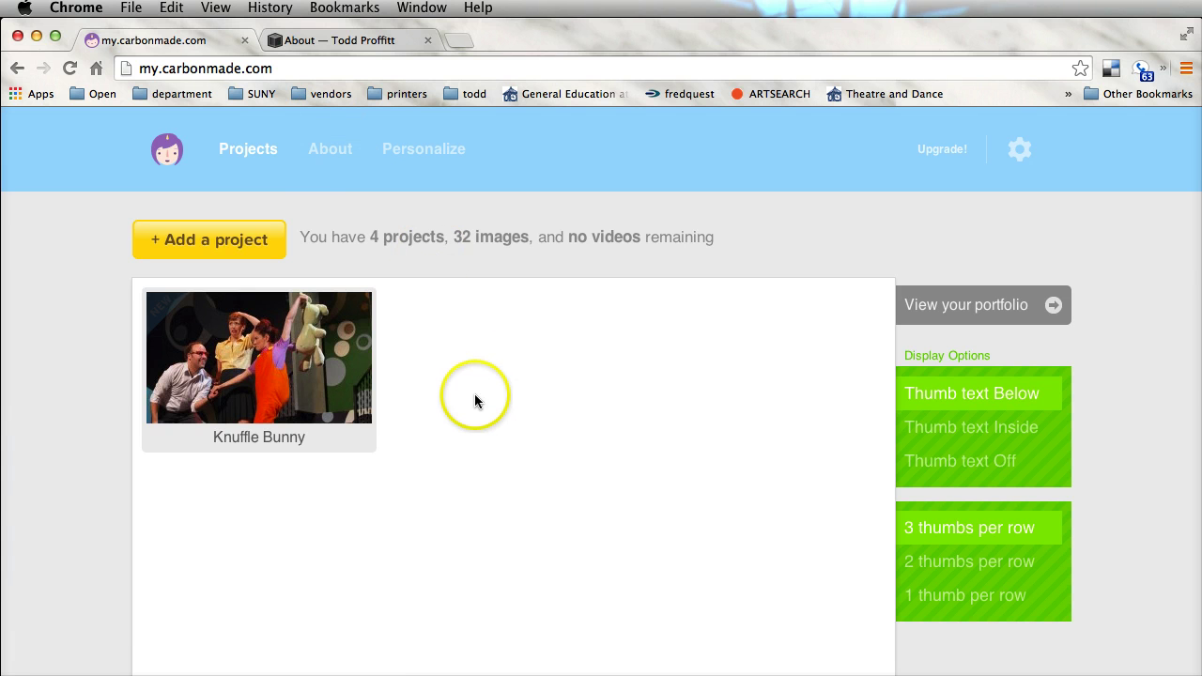
Upload tp.jpg from Bio and headshot resmue > avatars headshots as the About page profile image
left_click(337, 158)
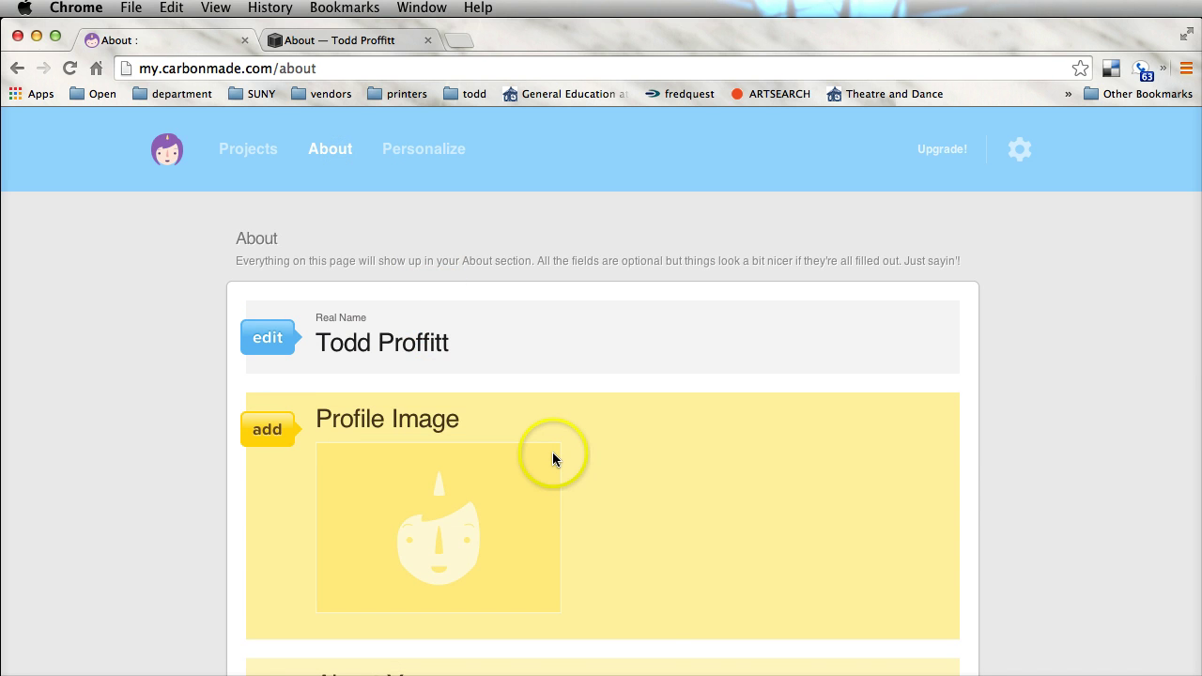
scroll(554, 455, "down", 3)
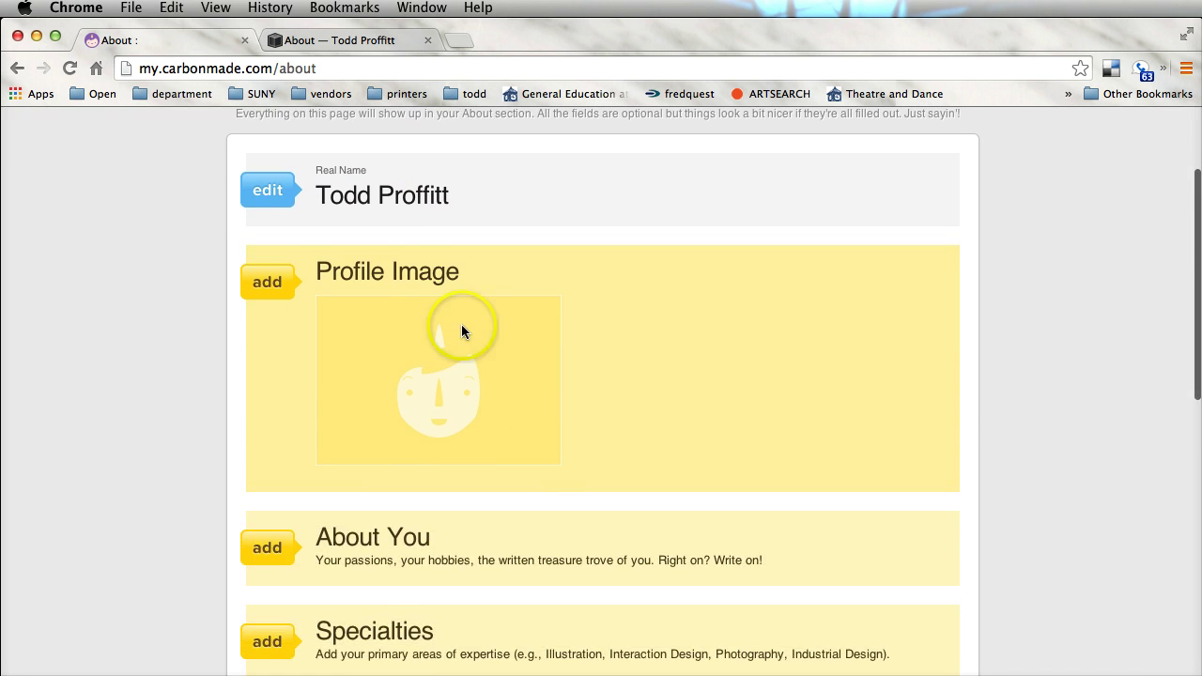
left_click(409, 274)
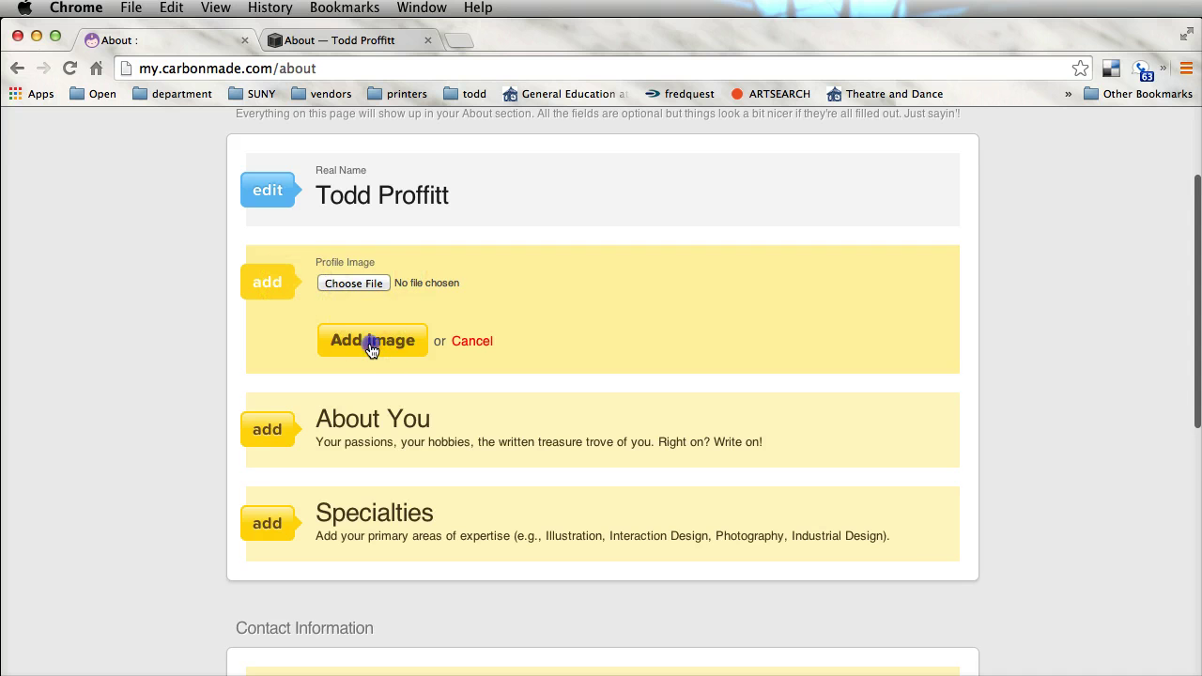
left_click(372, 346)
left_click(364, 309)
left_click(359, 284)
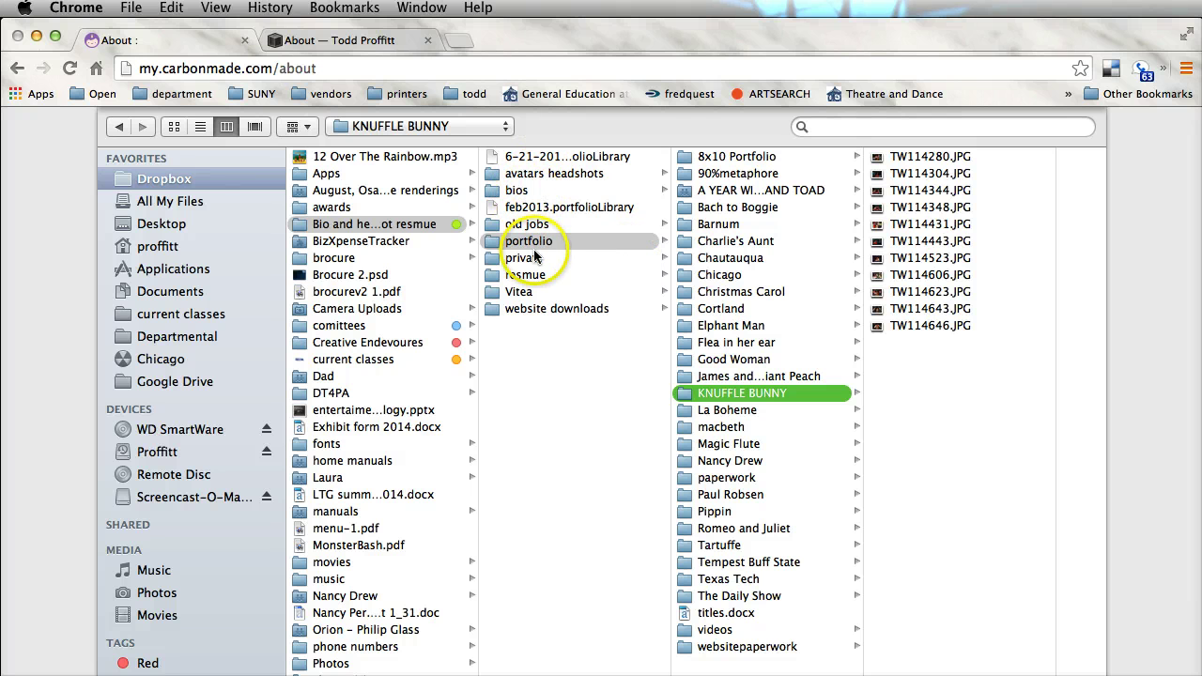
left_click(391, 225)
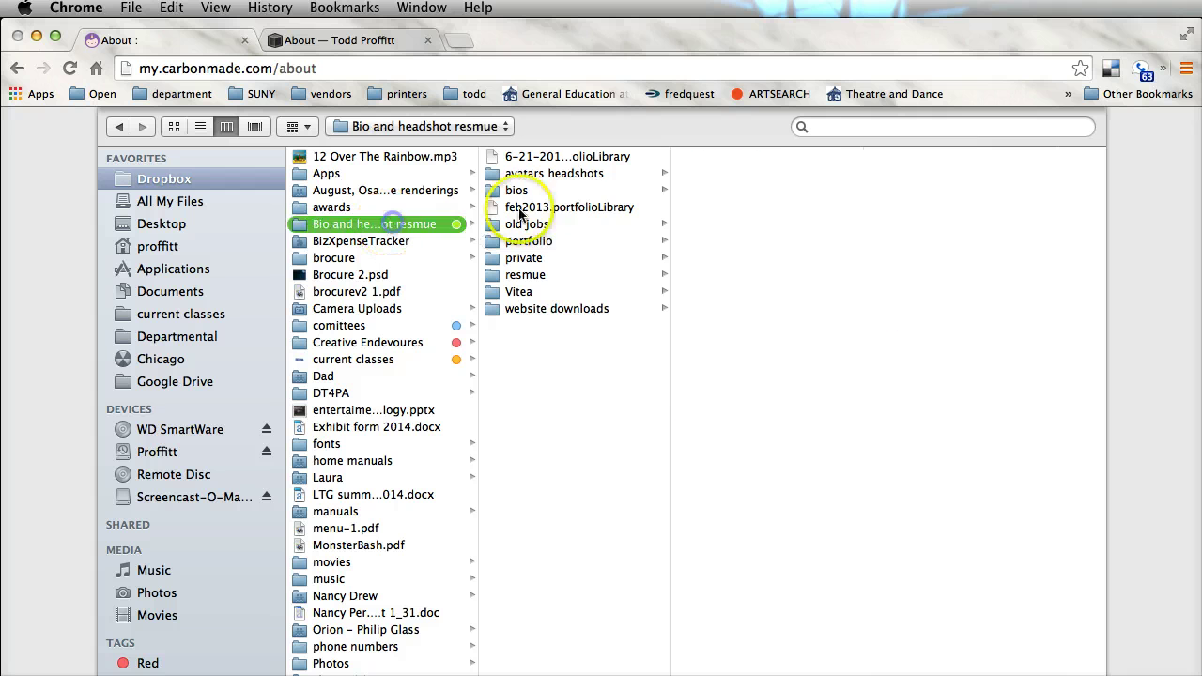
left_click(563, 177)
left_click(713, 343)
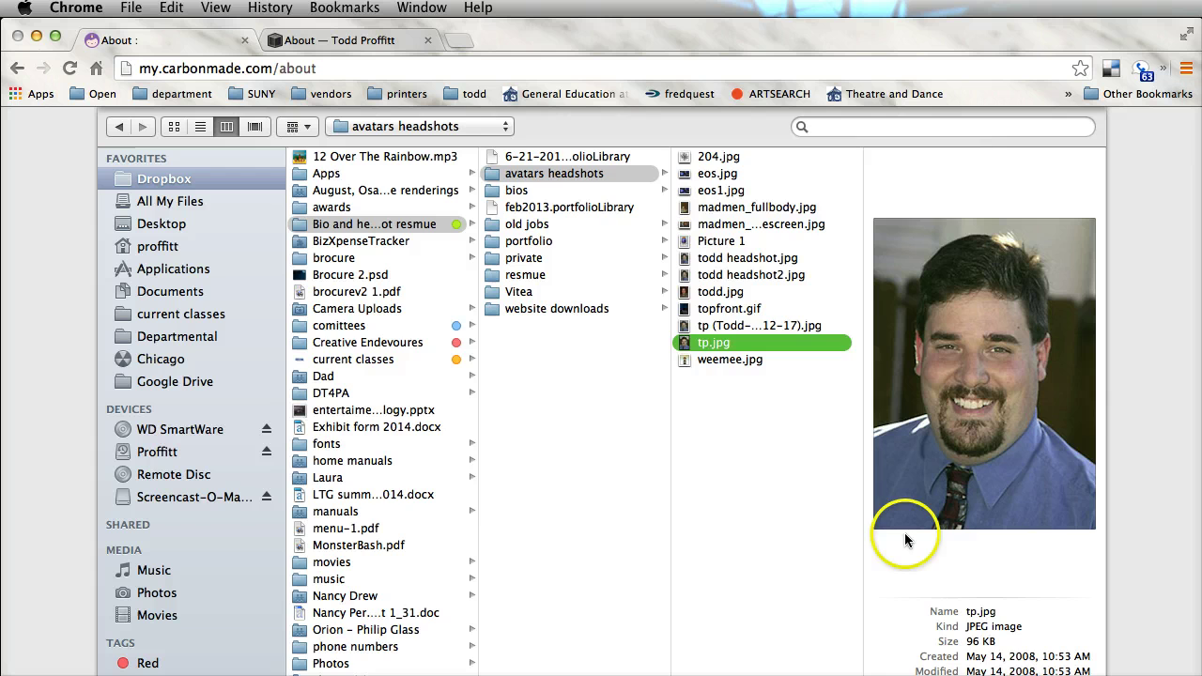
key("Return")
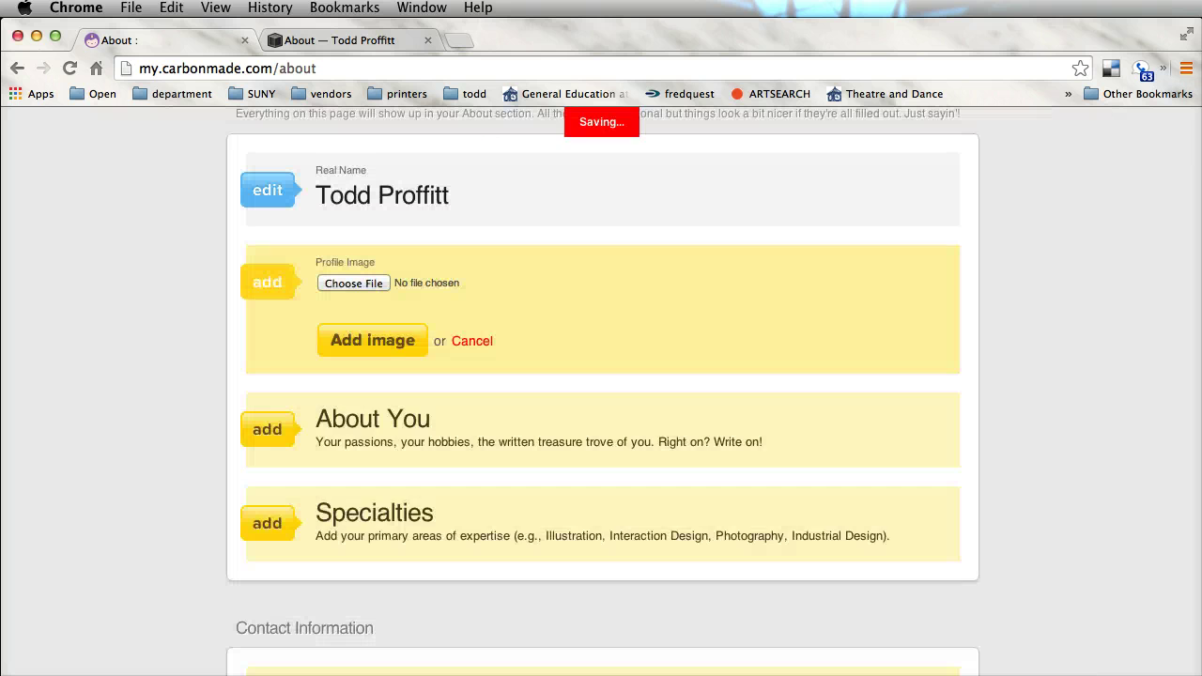
scroll(765, 464, "down", 5)
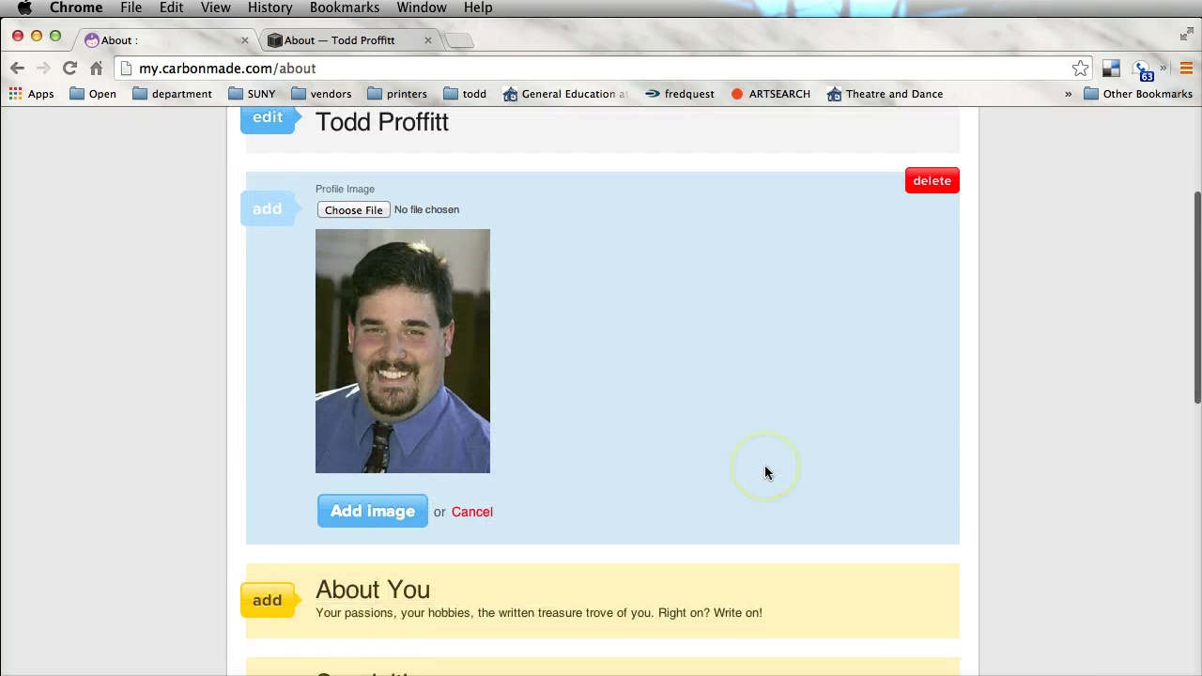
Paste the prepared multi-paragraph bio into the About You box
left_click(266, 436)
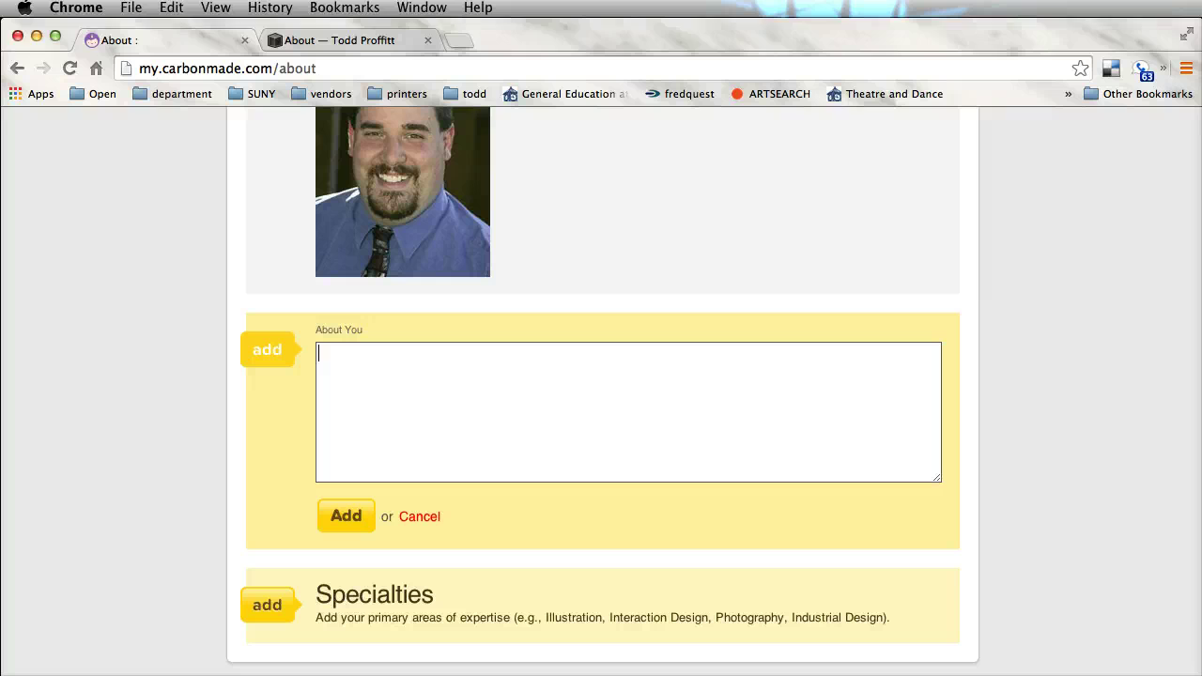
key("super+v")
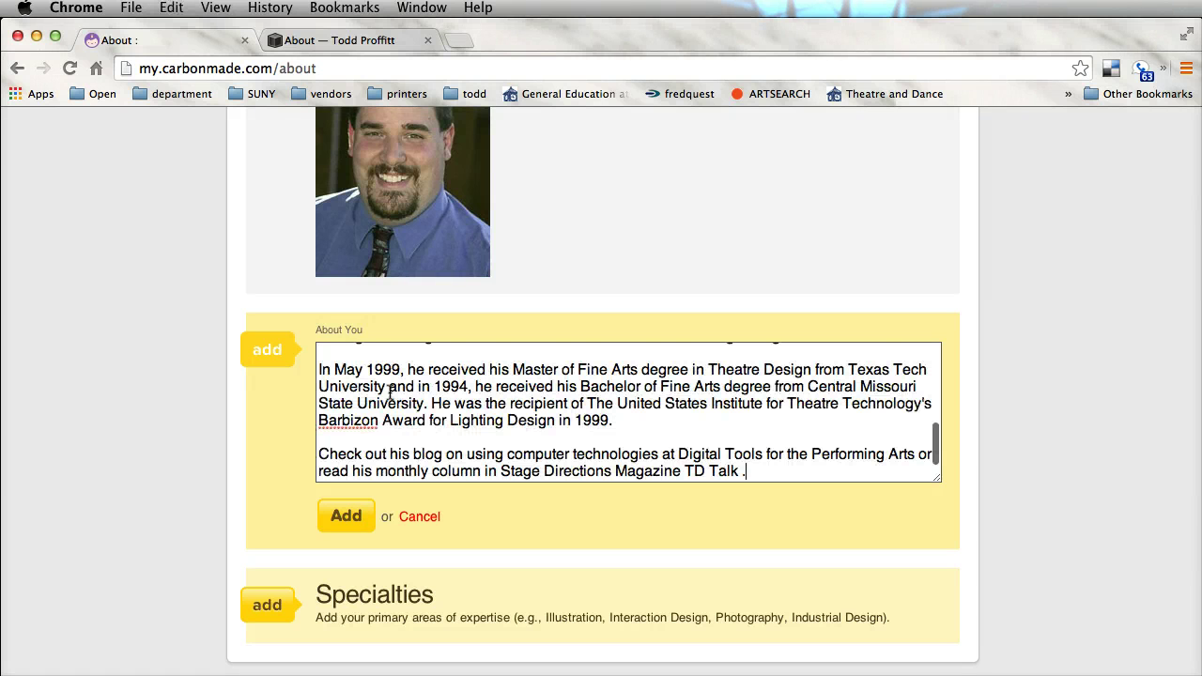
scroll(499, 397, "up", 10)
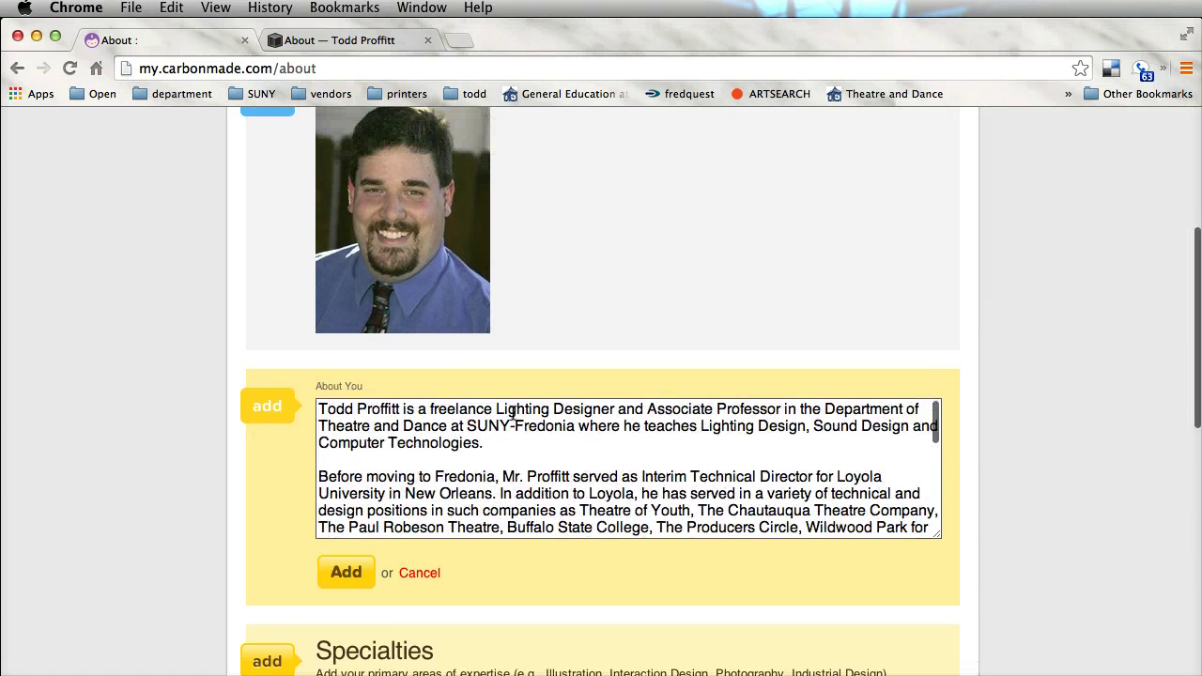
scroll(513, 415, "down", 10)
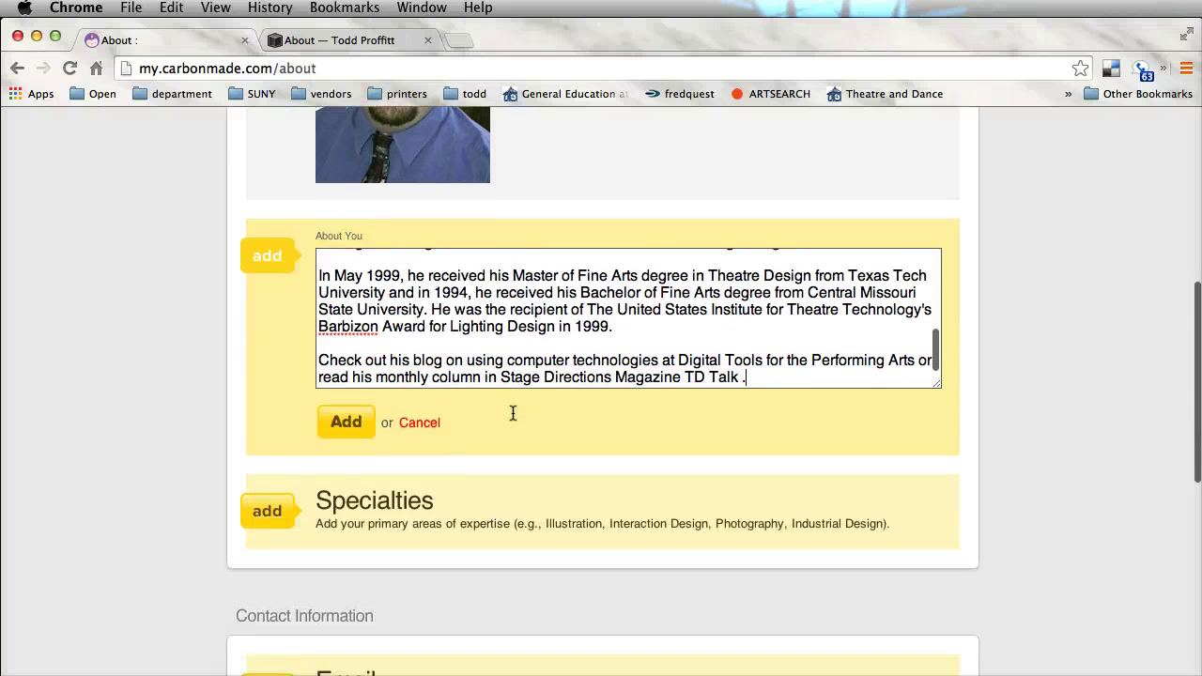
Add 'Lighting Design' as a specialty
left_click(261, 511)
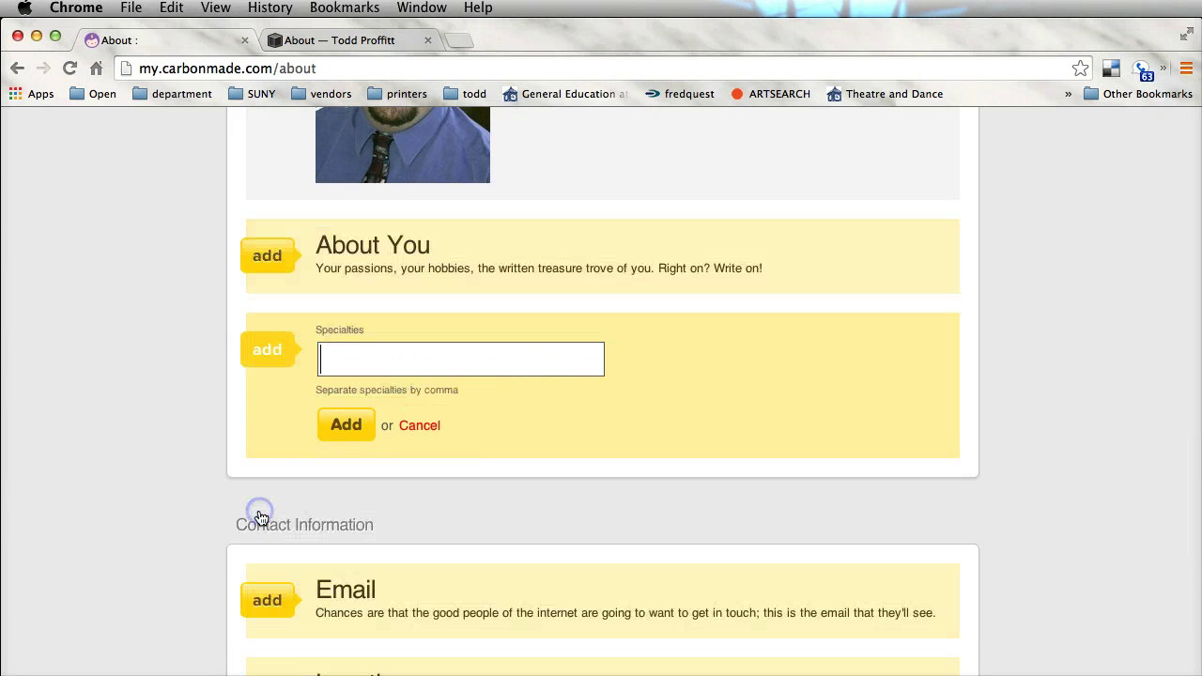
left_click(417, 424)
type("gth")
type("ting Desing")
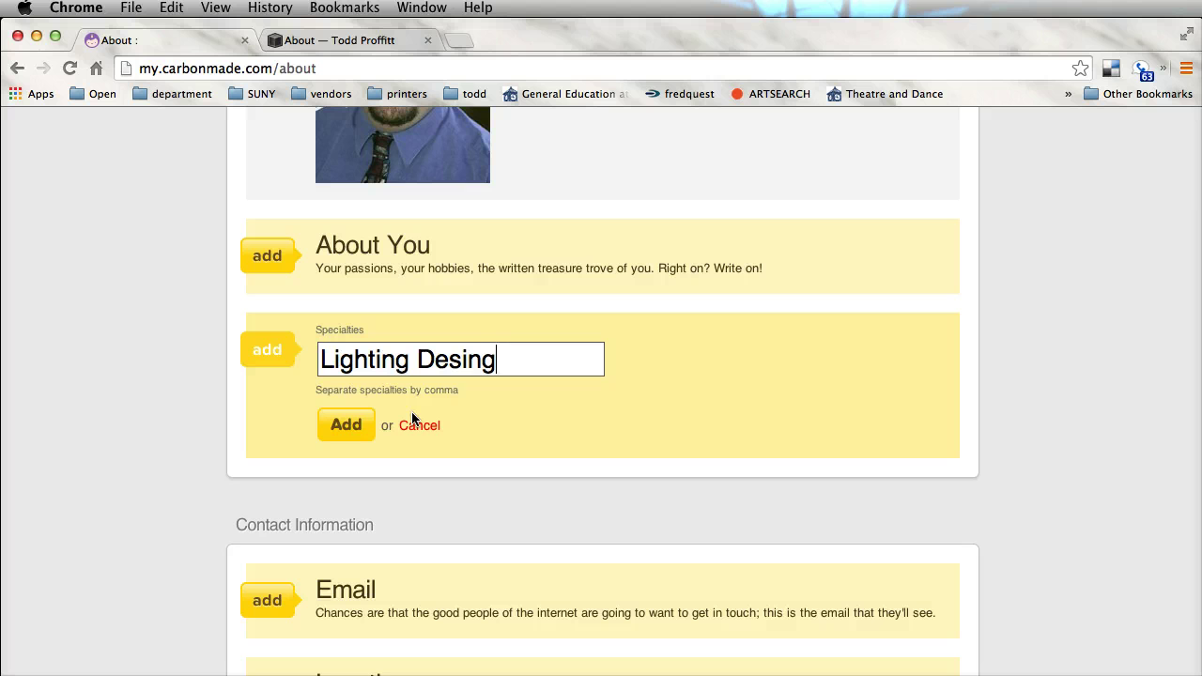
key("BackSpace")
key("BackSpace")
key("BackSpace")
left_click(349, 428)
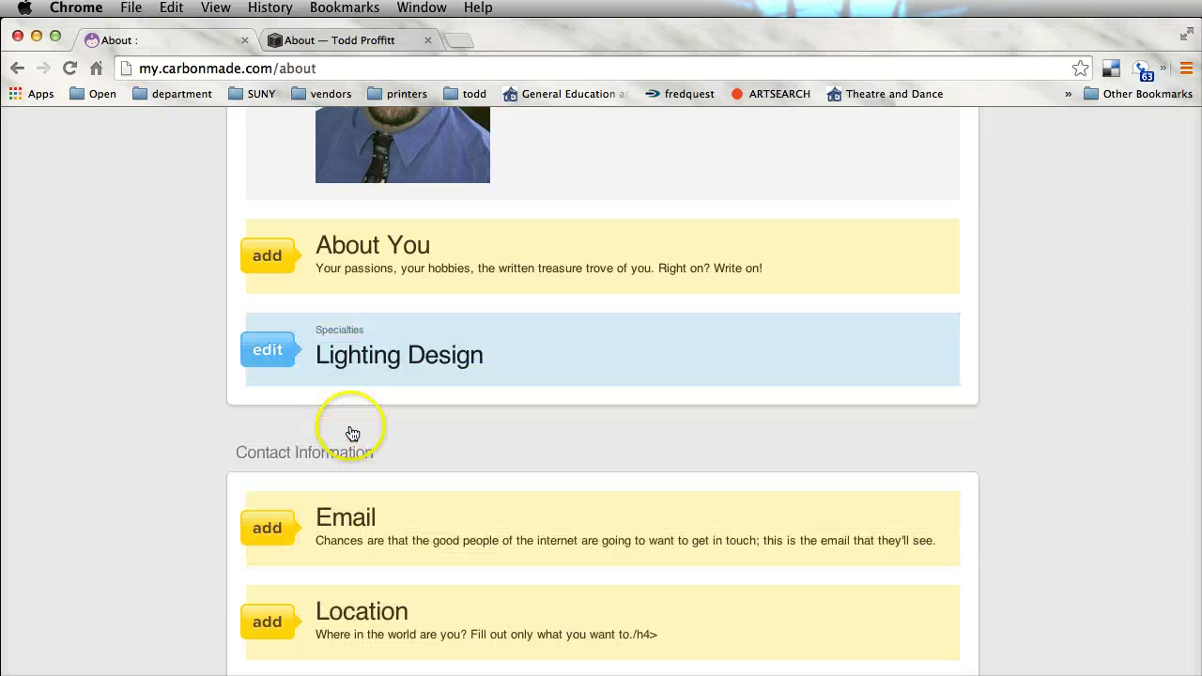
Add the contact e-mail address using the autofill suggestion
left_click(263, 531)
type("todd")
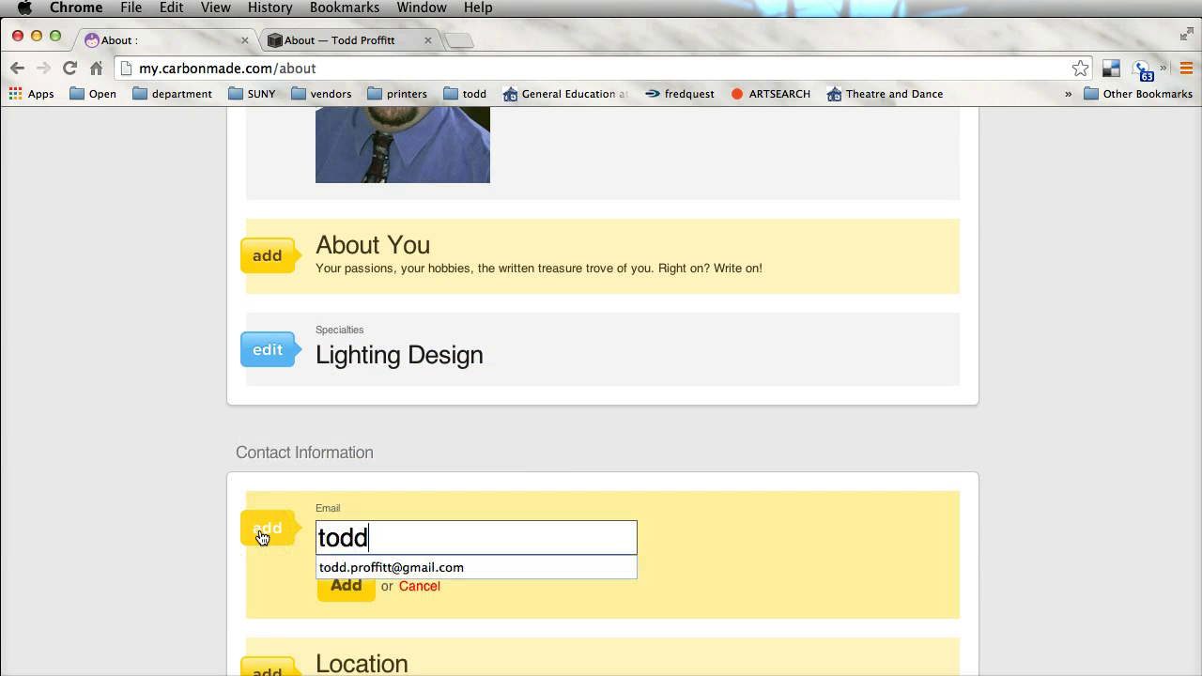
left_click(263, 536)
left_click(344, 567)
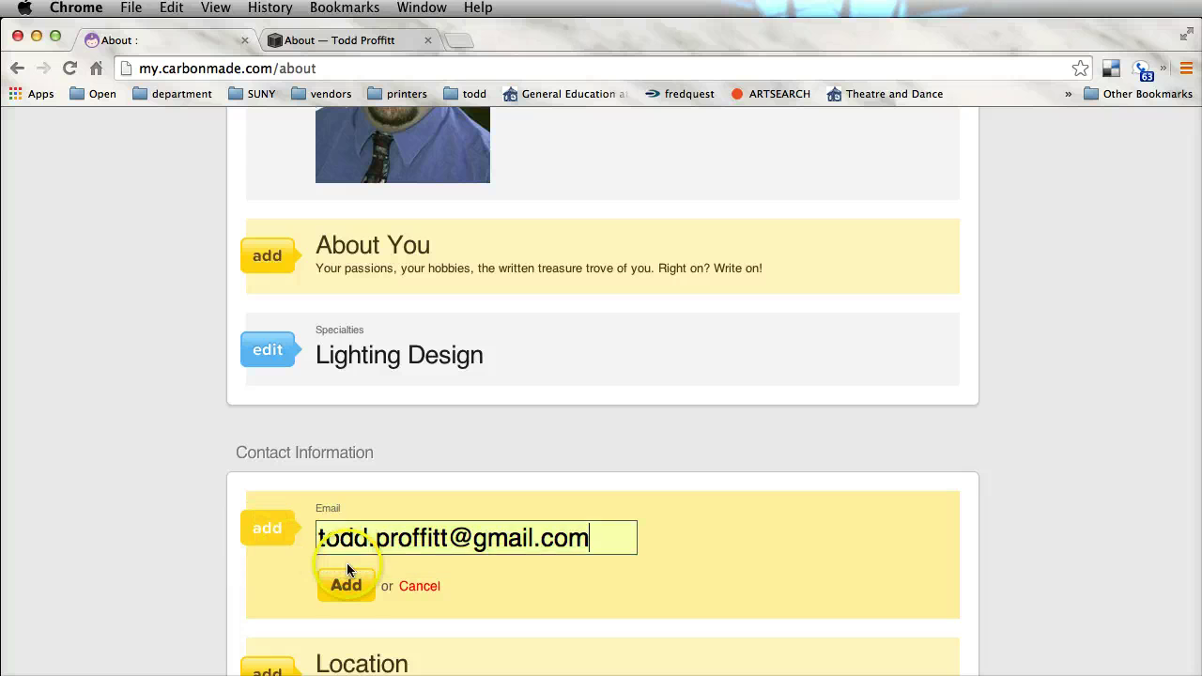
left_click(346, 588)
scroll(457, 590, "down", 5)
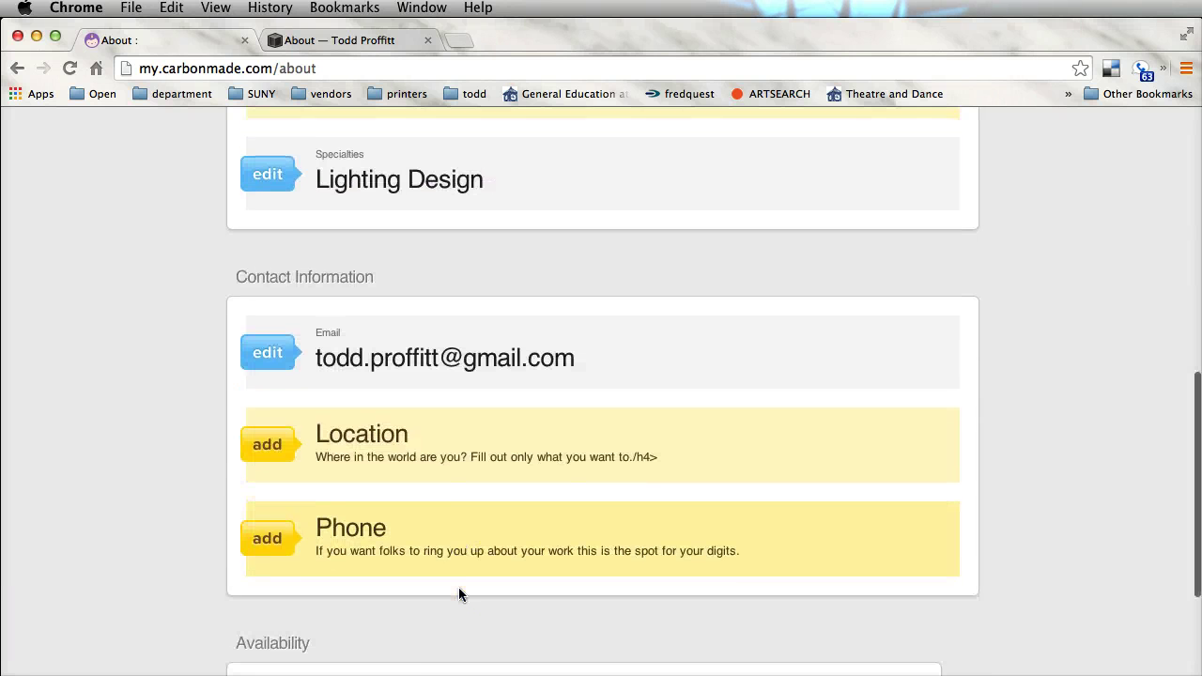
Add the contact phone number, correcting the stray plus sign to a dash
left_click(268, 533)
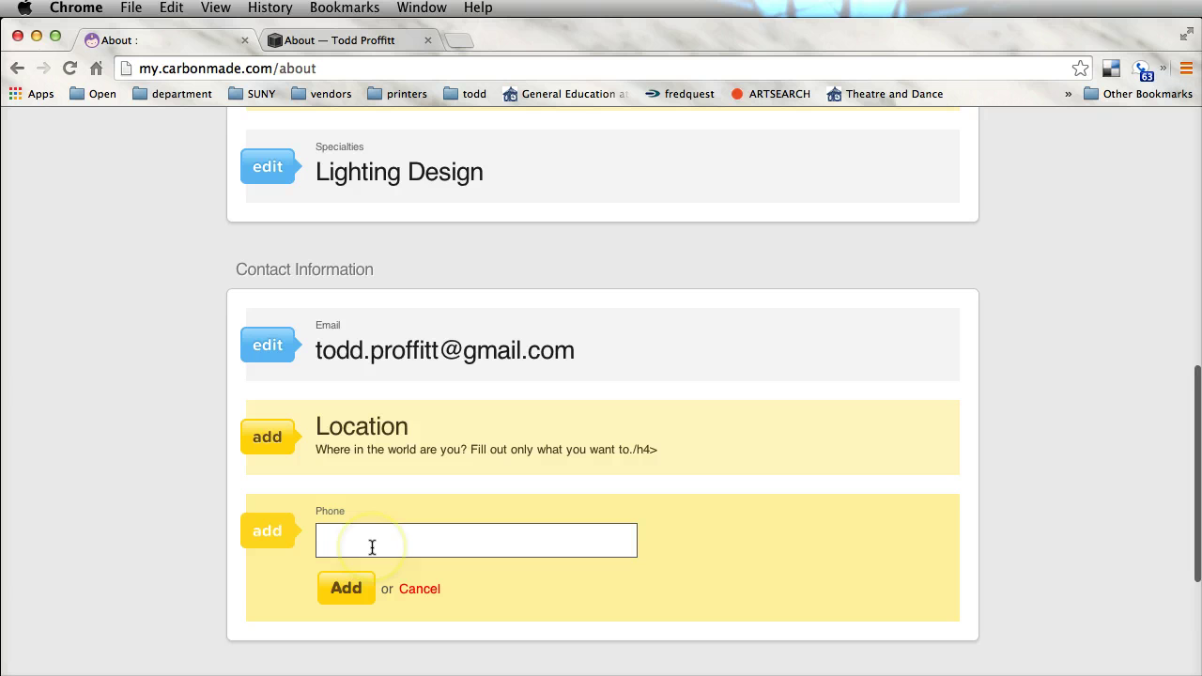
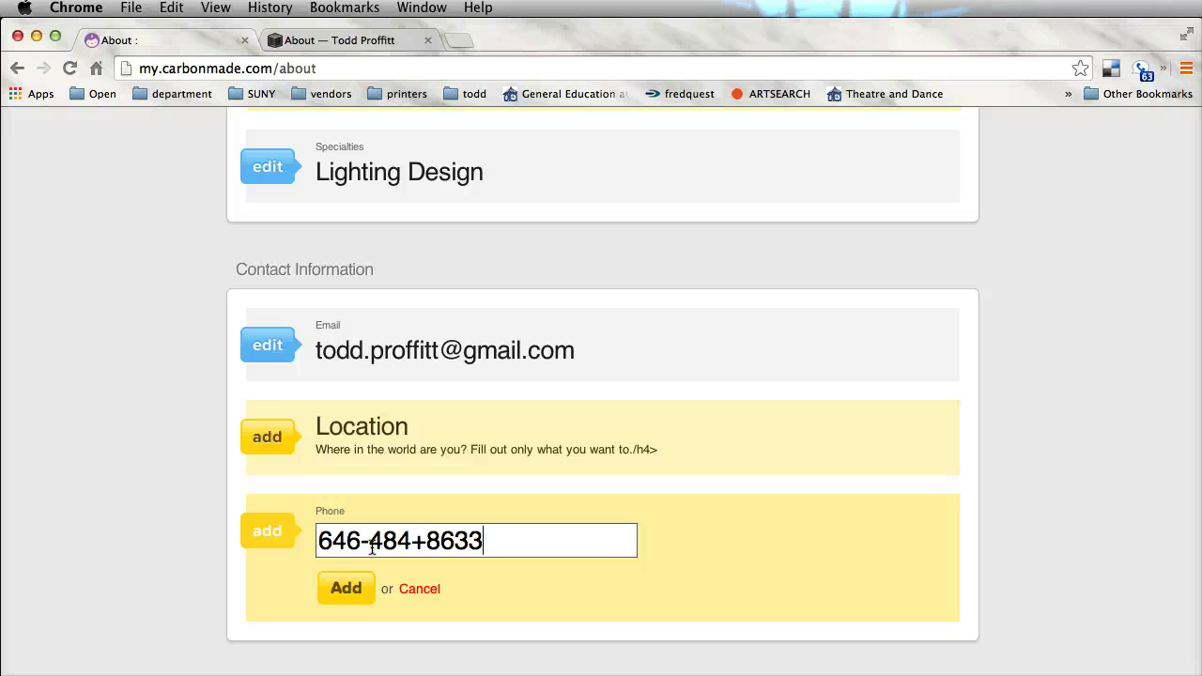
double_click(417, 542)
type("-")
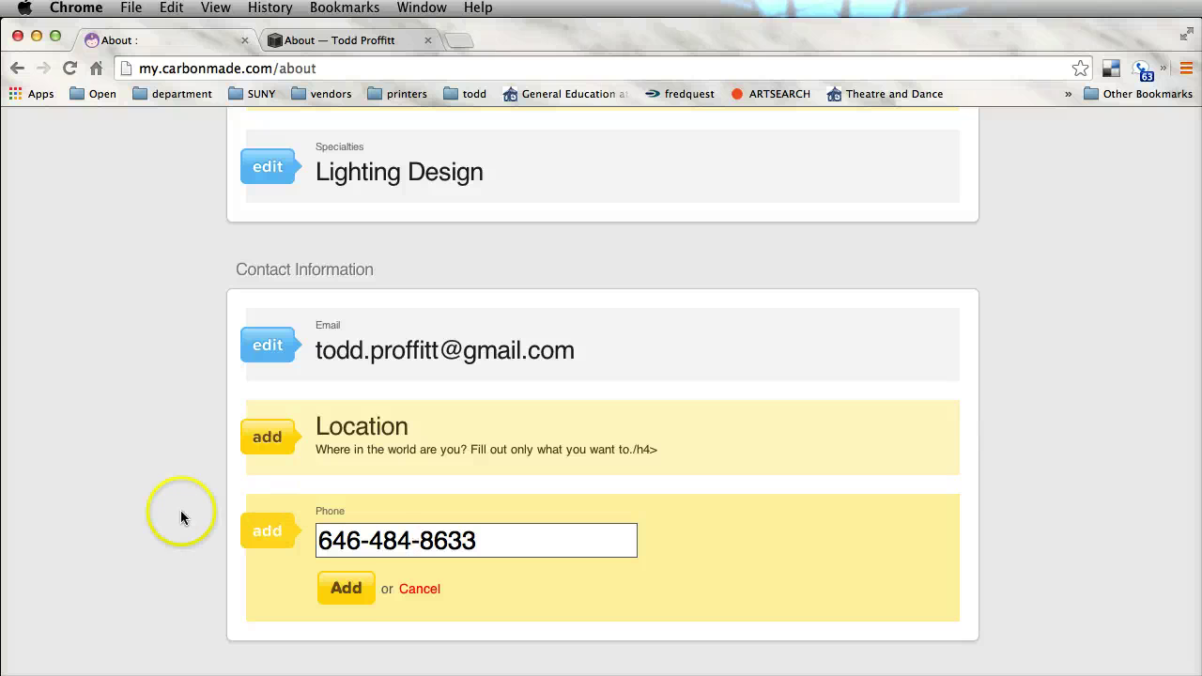
left_click(350, 592)
Set availability to Available for freelance
scroll(665, 551, "down", 4)
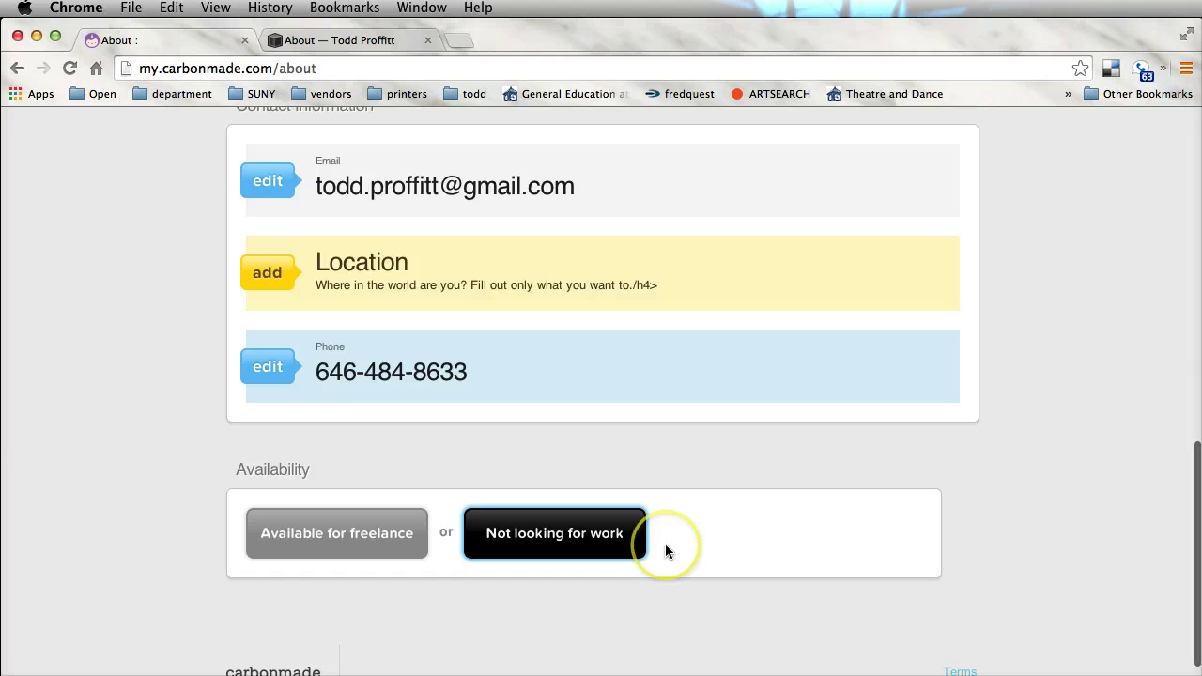
left_click(362, 508)
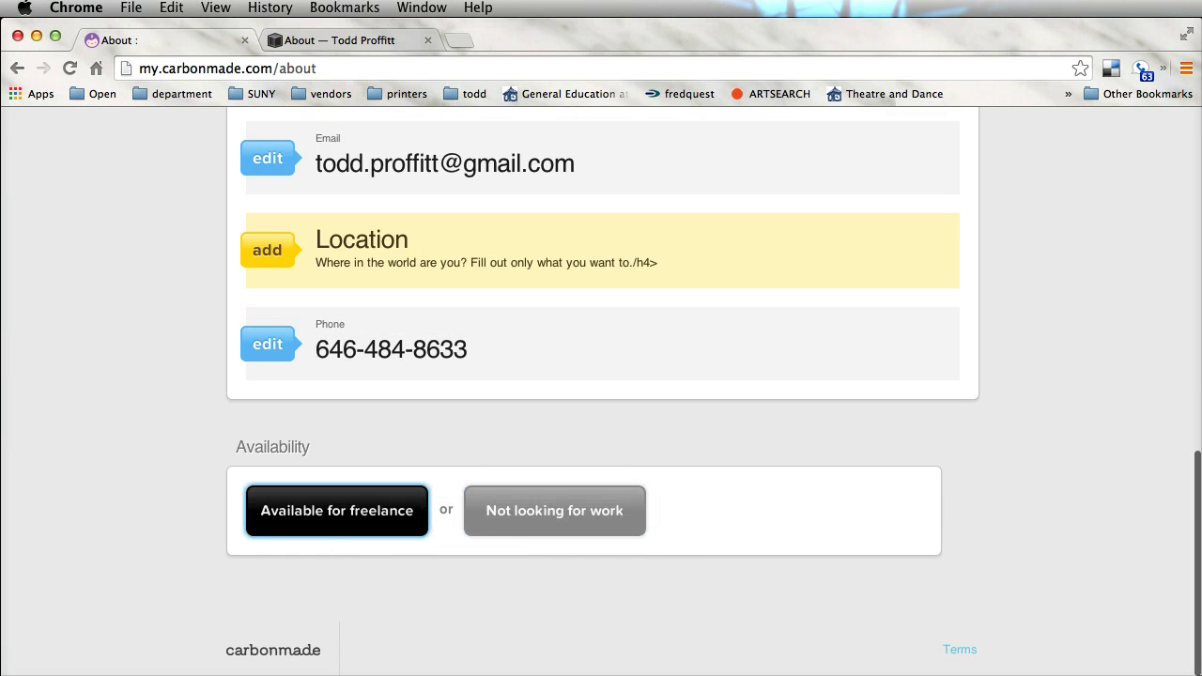
scroll(710, 496, "down", 2)
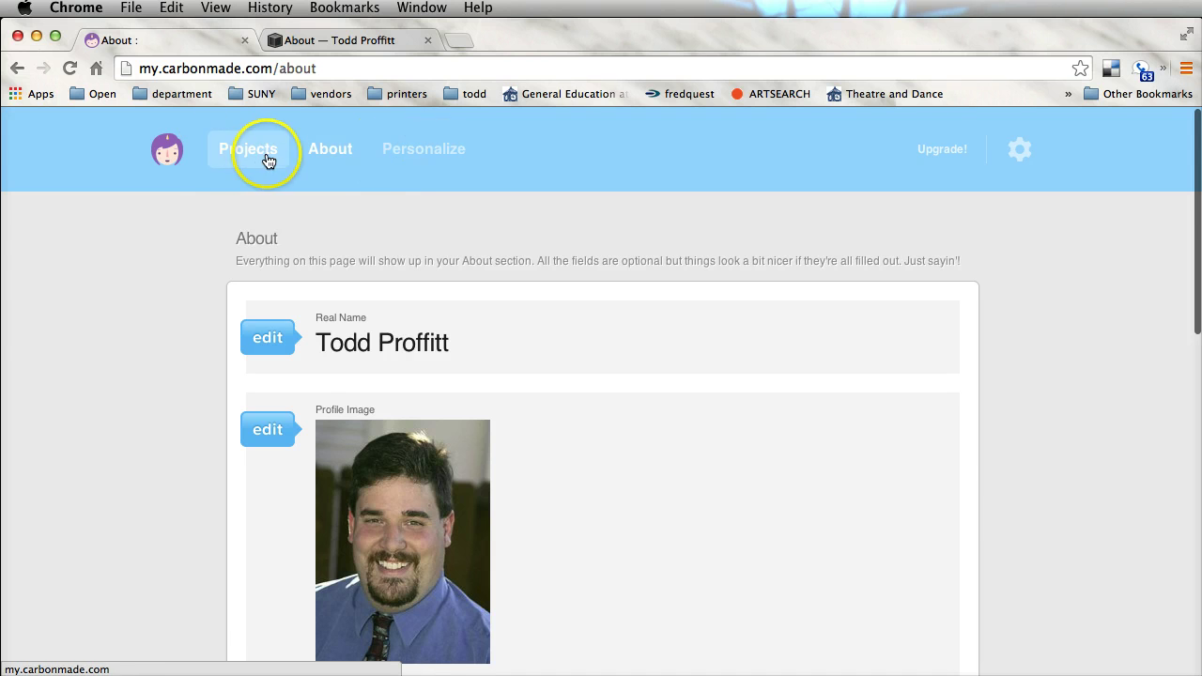
On Personalize, set the dark color scheme and serif font face
left_click(419, 151)
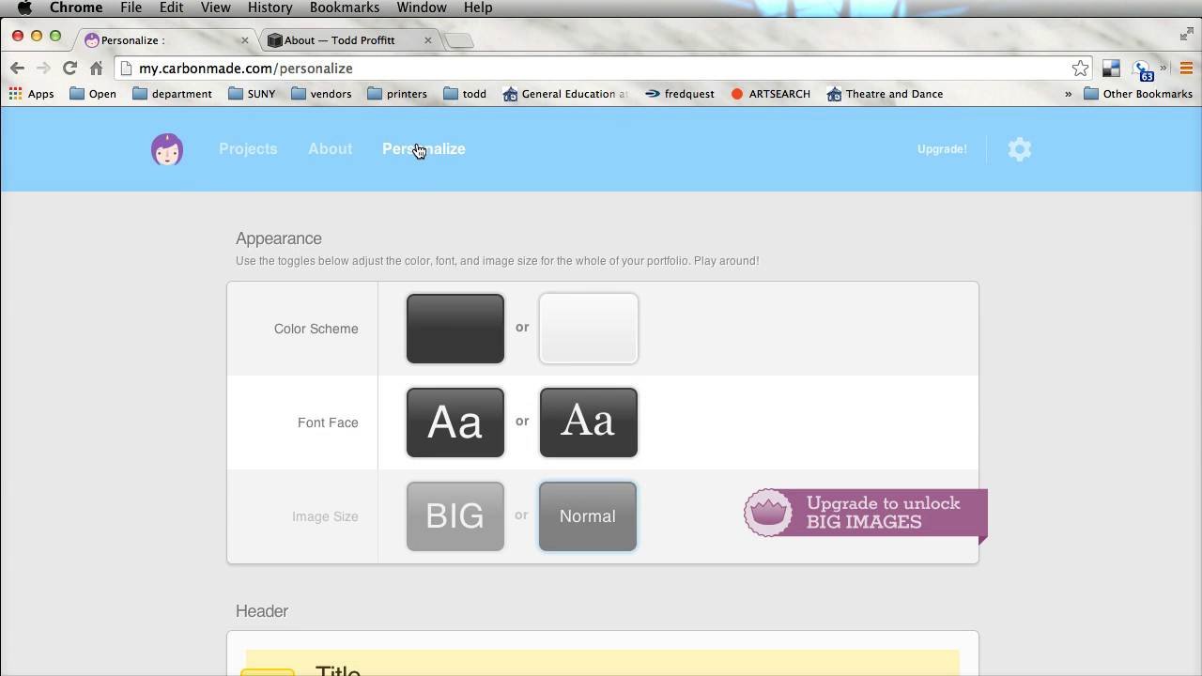
left_click(469, 325)
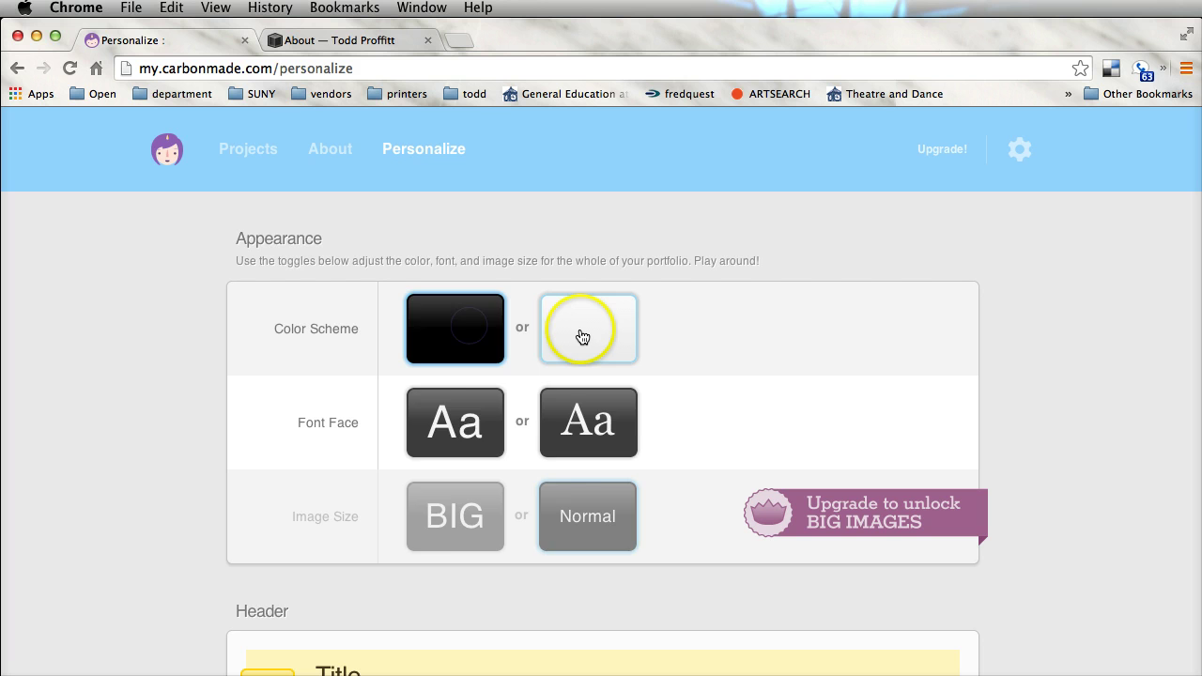
left_click(583, 336)
left_click(469, 329)
left_click(472, 428)
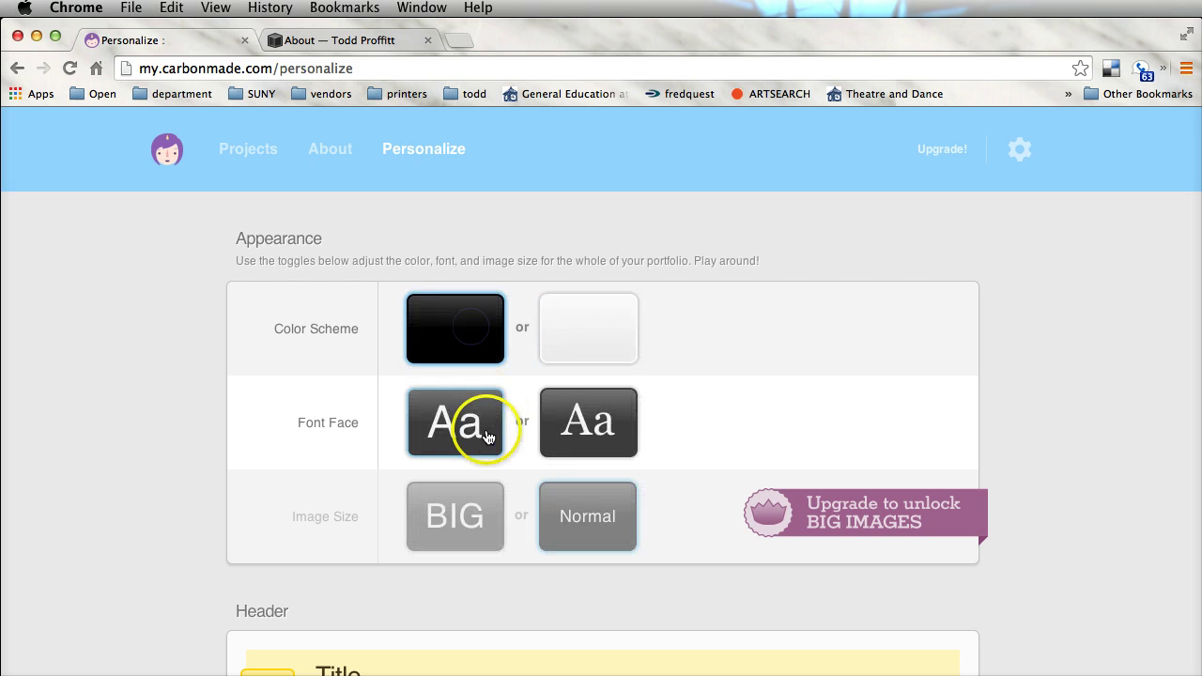
left_click(591, 438)
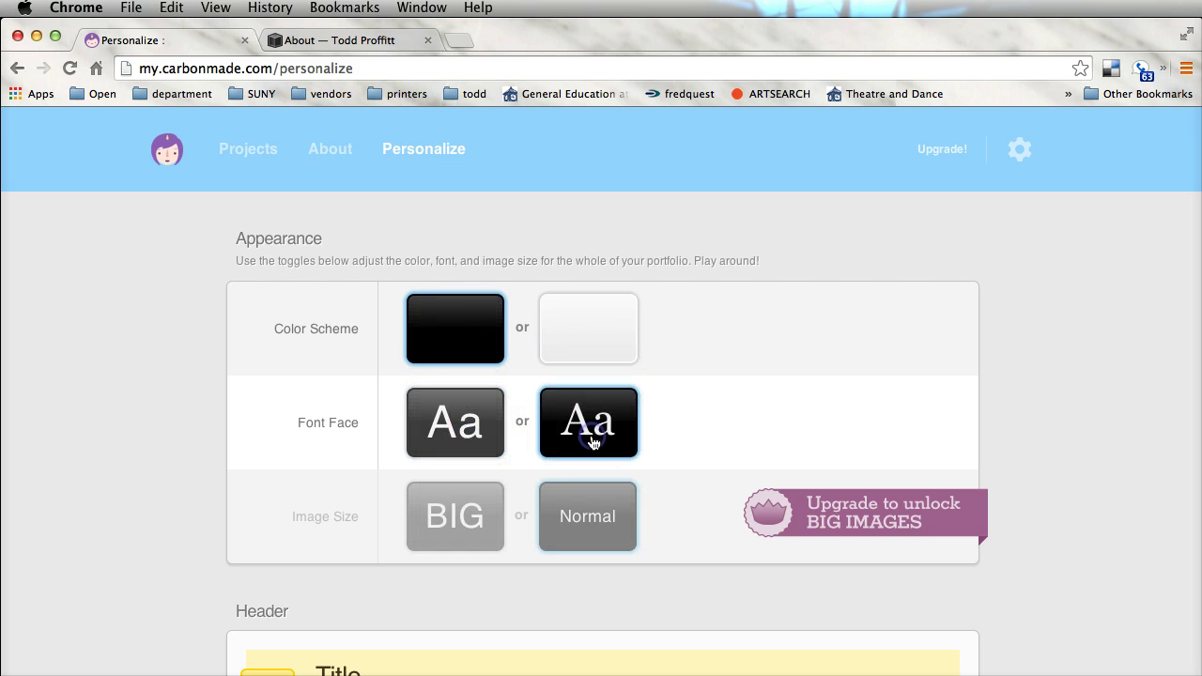
Set the Image Size to Normal instead of BIG
left_click(483, 527)
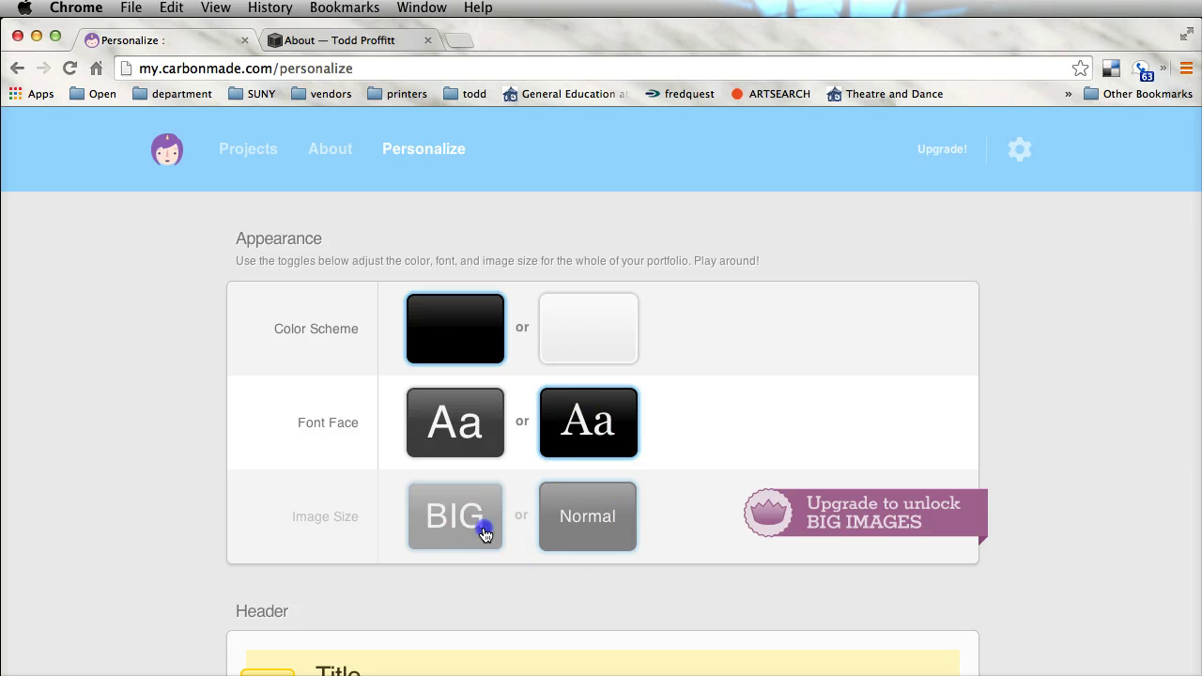
left_click(579, 527)
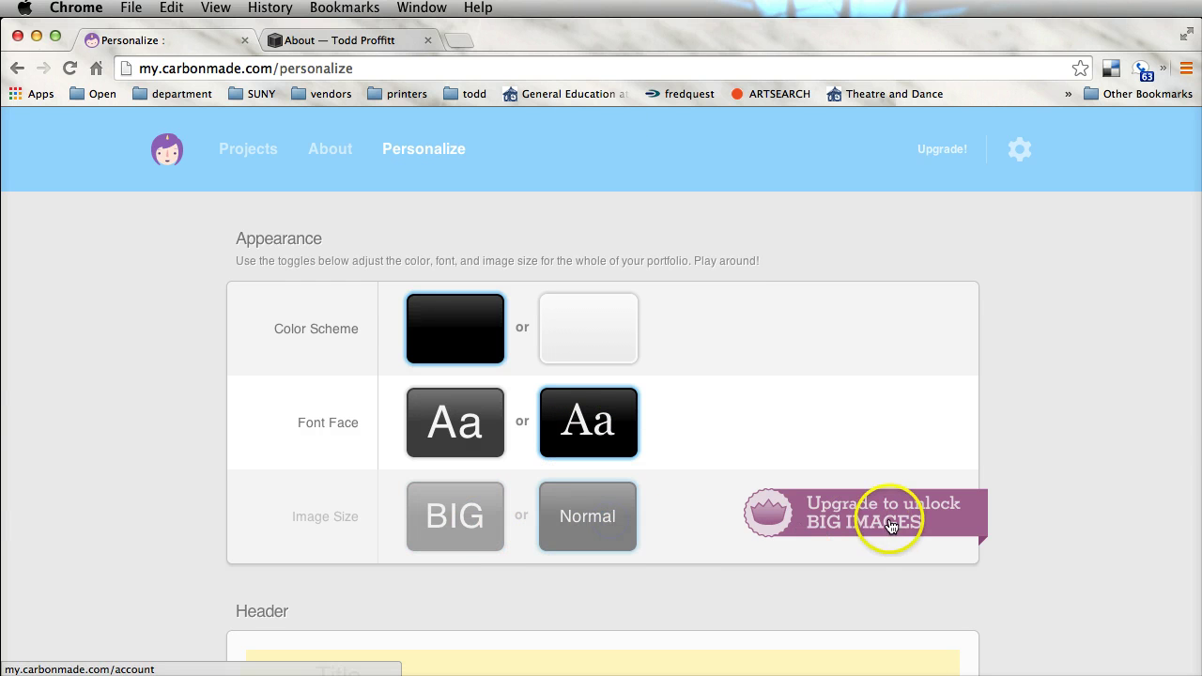
scroll(892, 524, "down", 1)
scroll(892, 524, "down", 2)
scroll(832, 416, "down", 5)
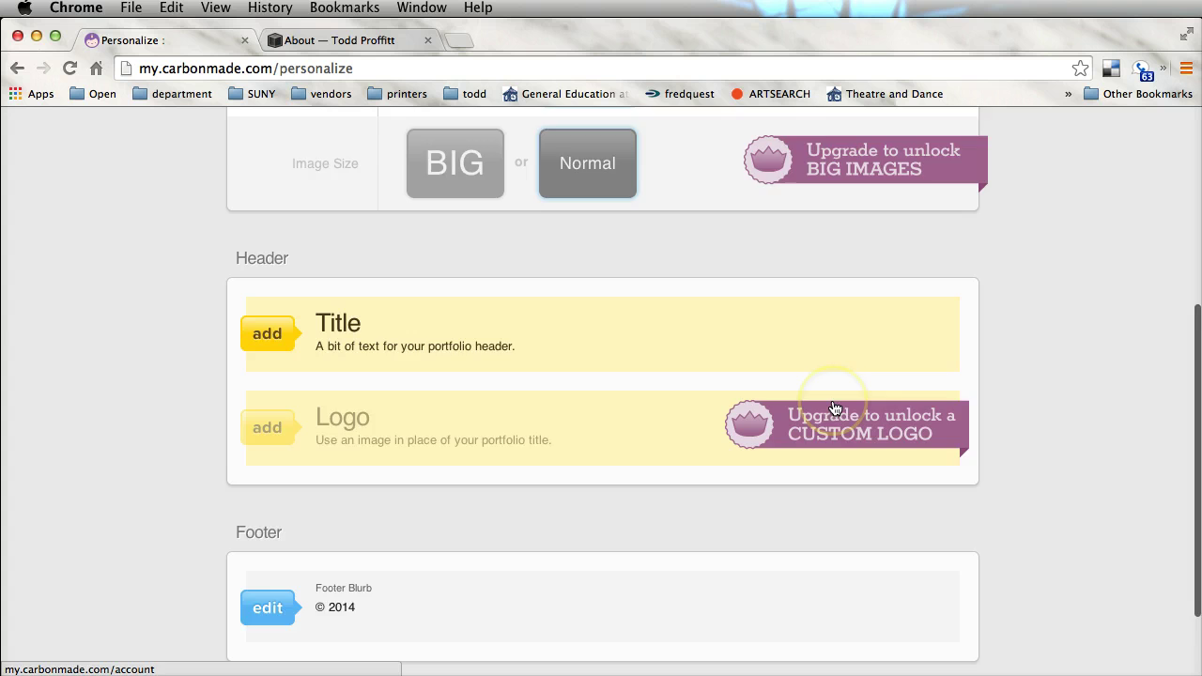
scroll(835, 408, "up", 2)
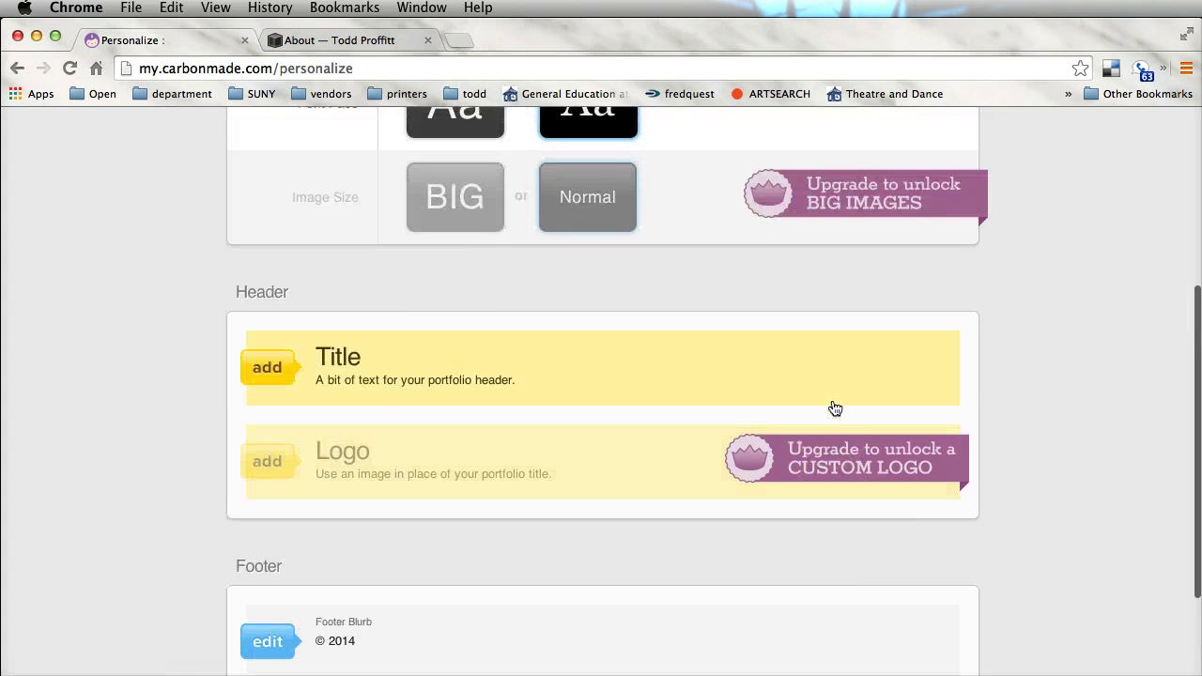
Enter 'Lighting Designer' as the header title text
left_click(438, 363)
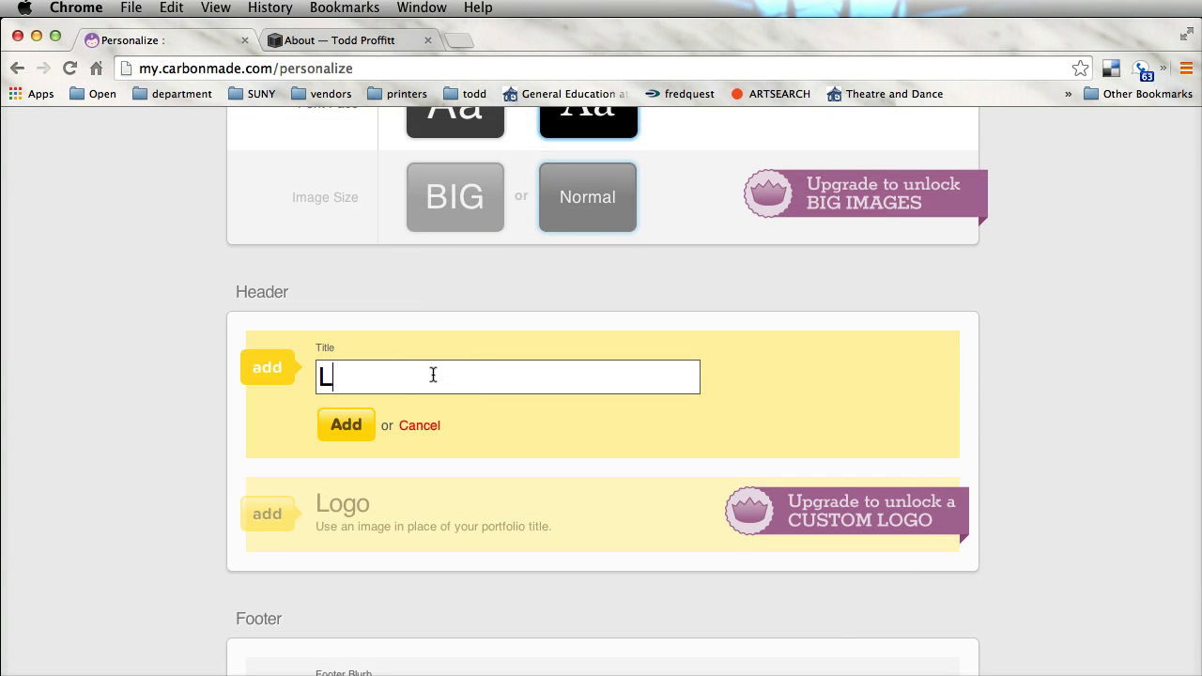
type("Llig")
type("ighting Deis")
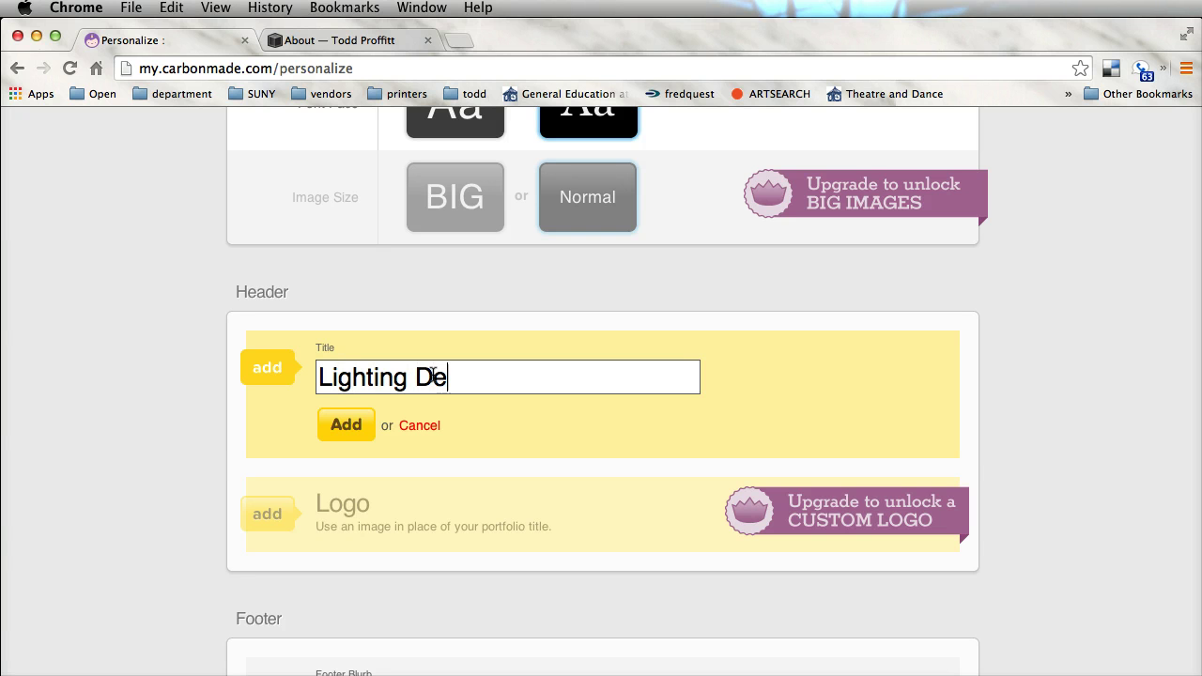
key("BackSpace")
key("BackSpace")
type("signer")
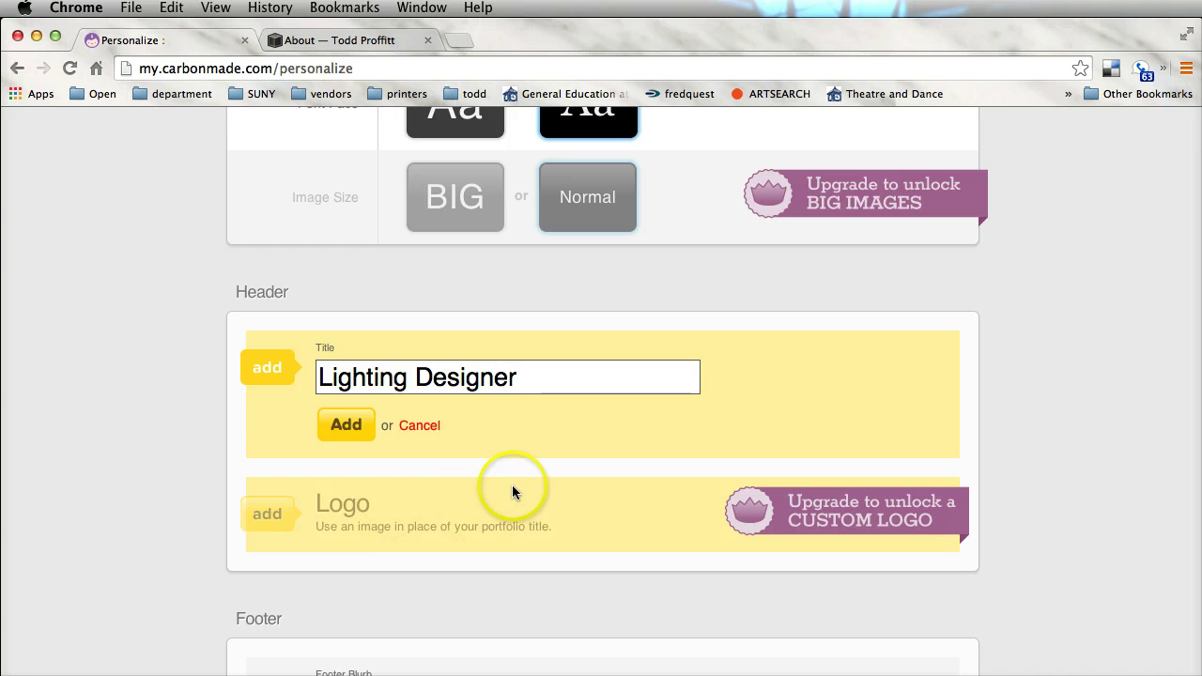
scroll(512, 486, "down", 4)
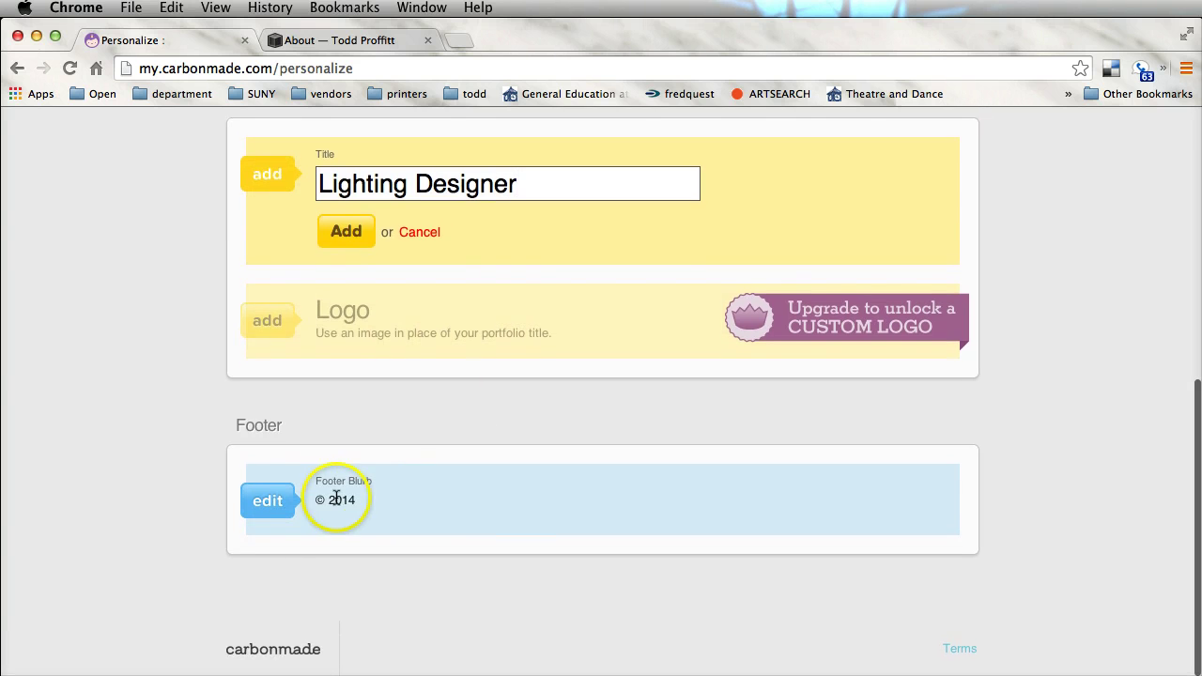
Put the owner's name before © 2014 and the e-mail after it in the footer blurb, and save
left_click(273, 500)
left_click(321, 455)
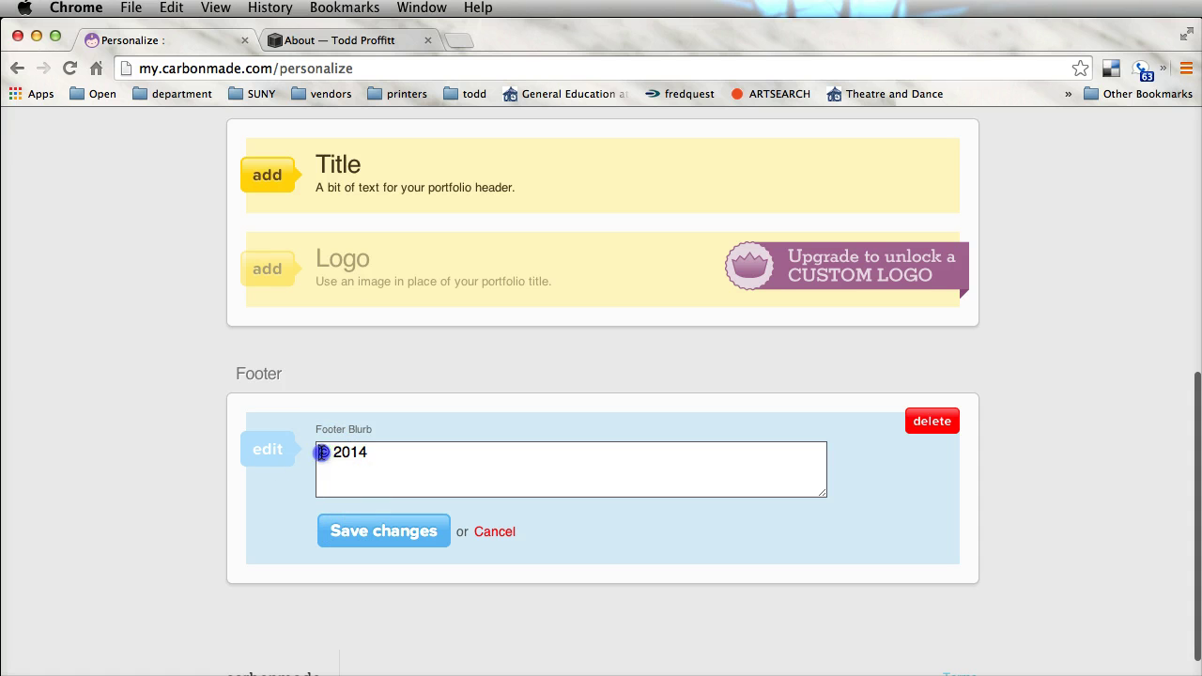
type("Todd")
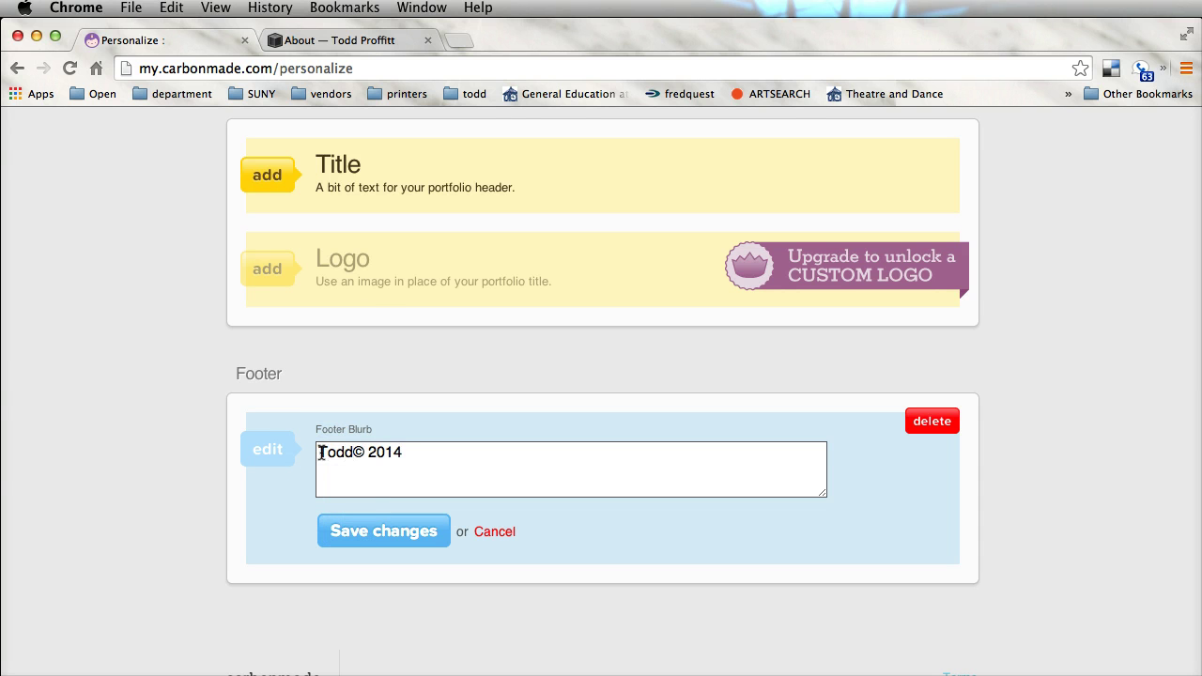
type(" Proffitt")
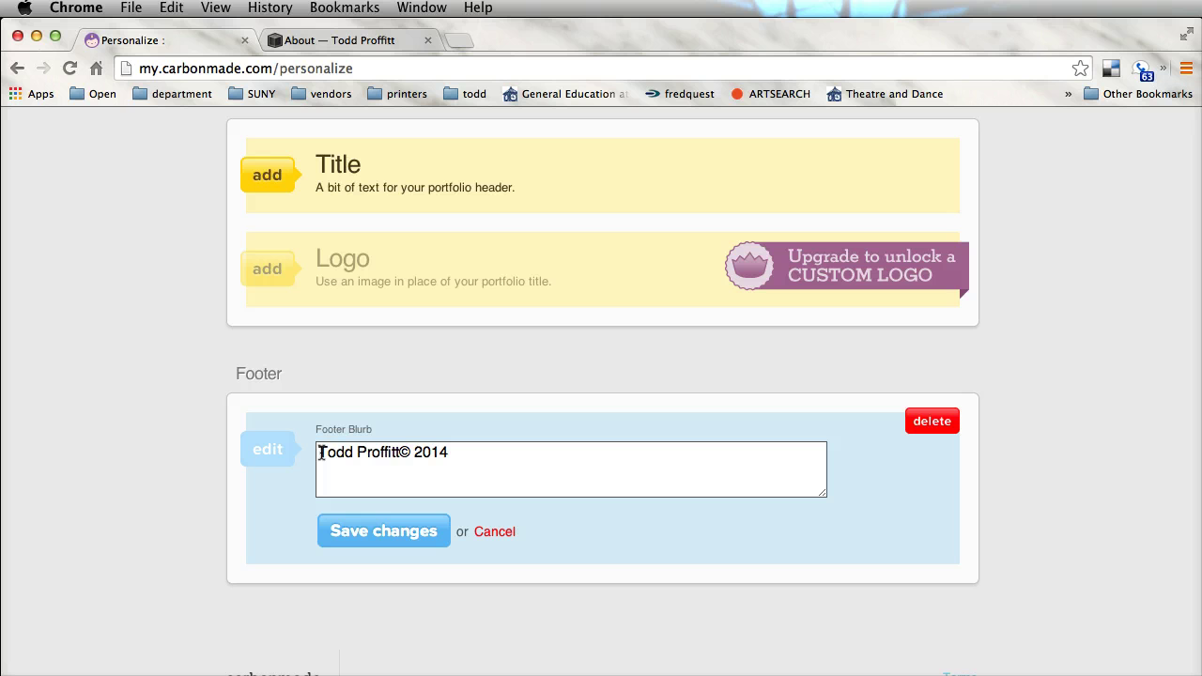
key("BackSpace")
left_click(333, 453)
left_click(531, 456)
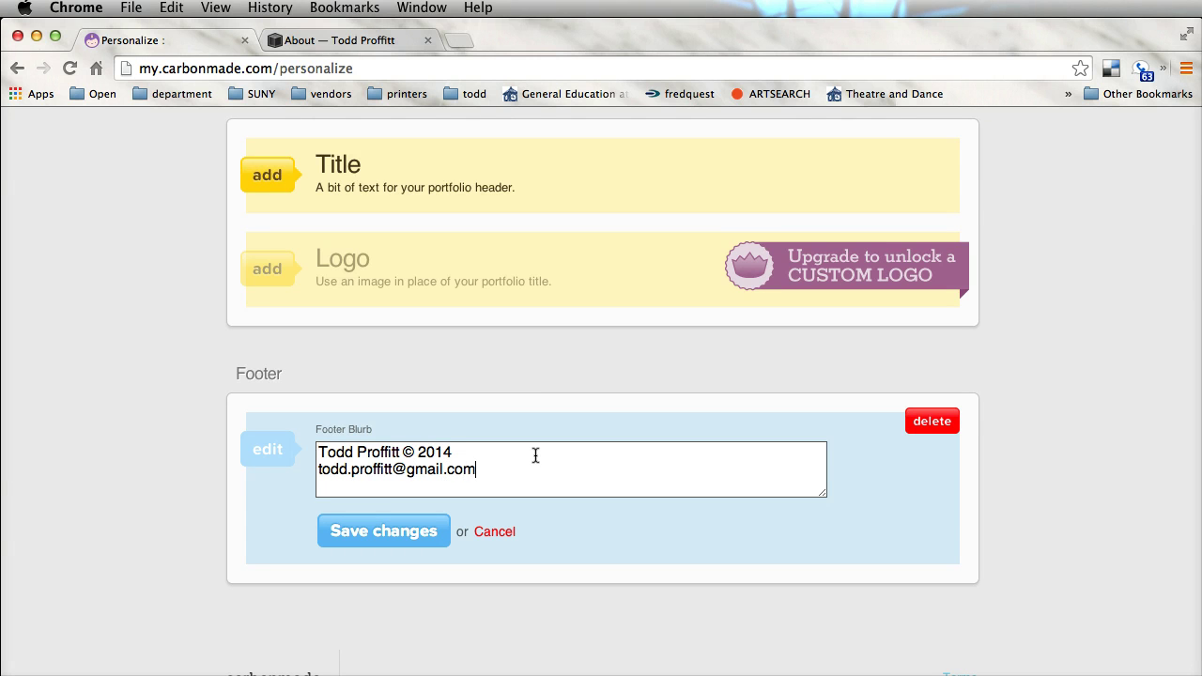
left_click(389, 531)
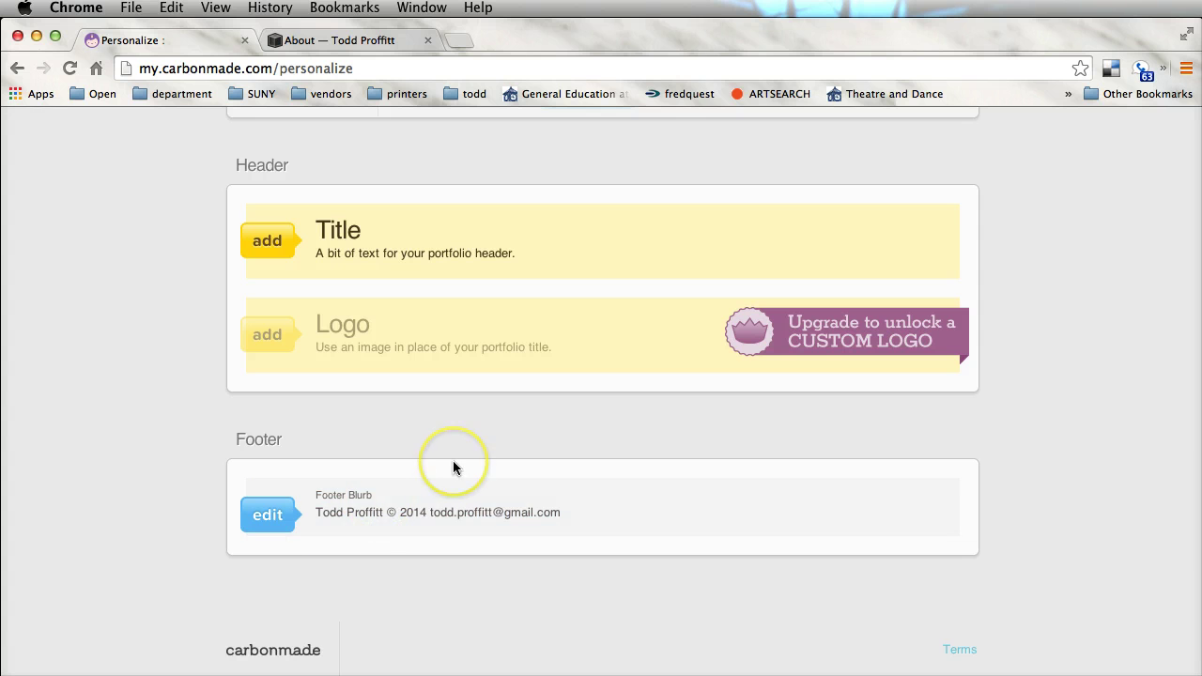
scroll(453, 468, "up", 5)
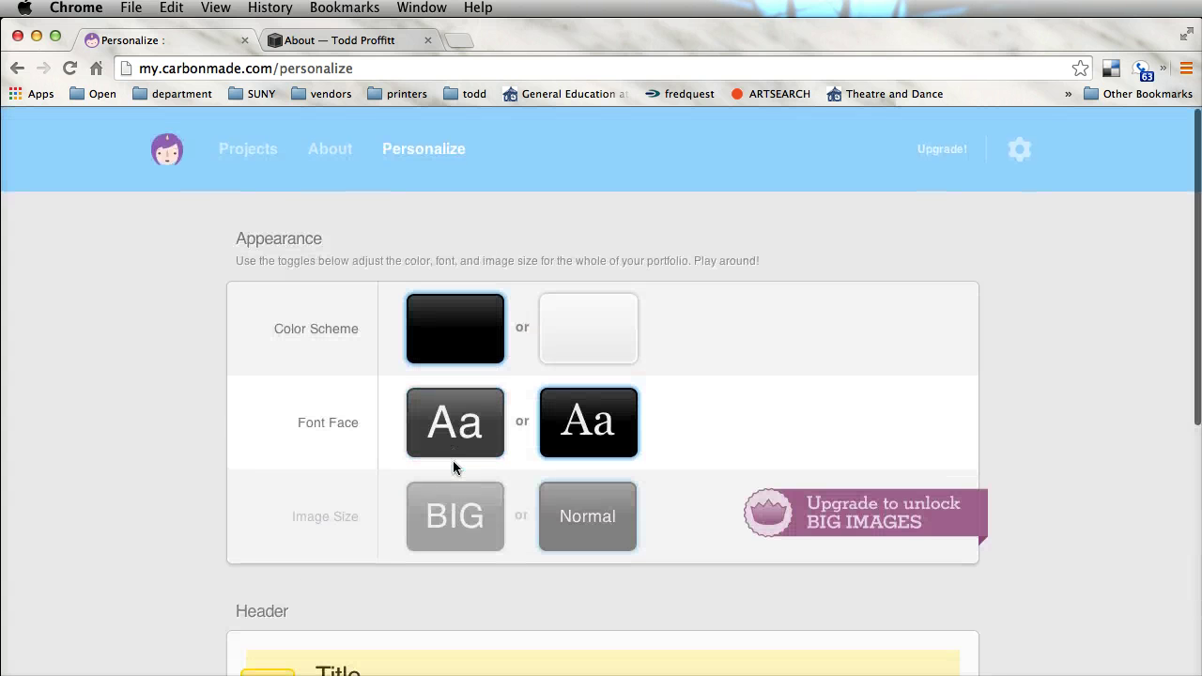
Open the live portfolio in a new tab from the Projects list
left_click(689, 357)
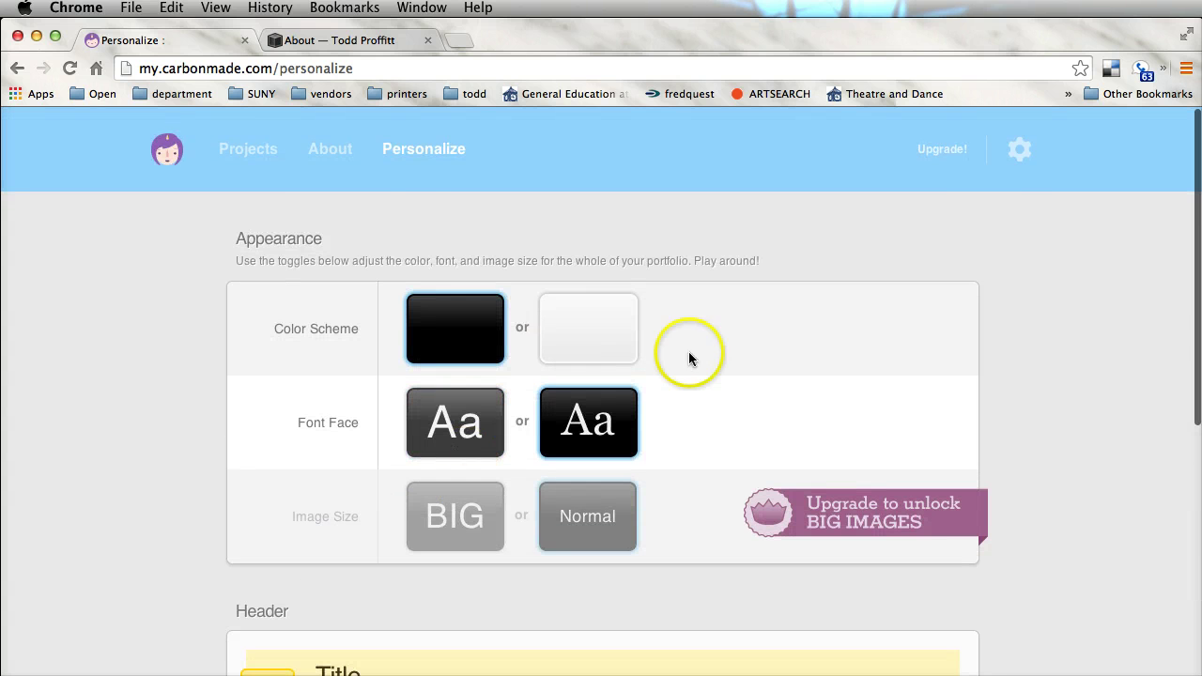
left_click(279, 153)
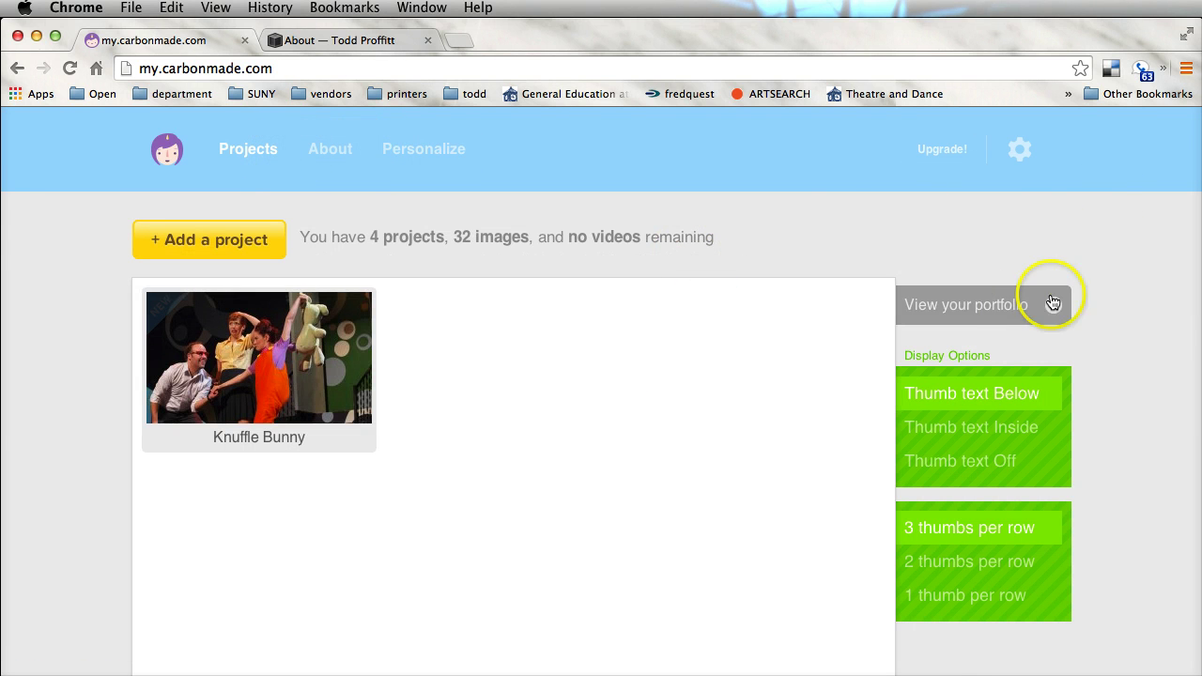
left_click(1015, 314)
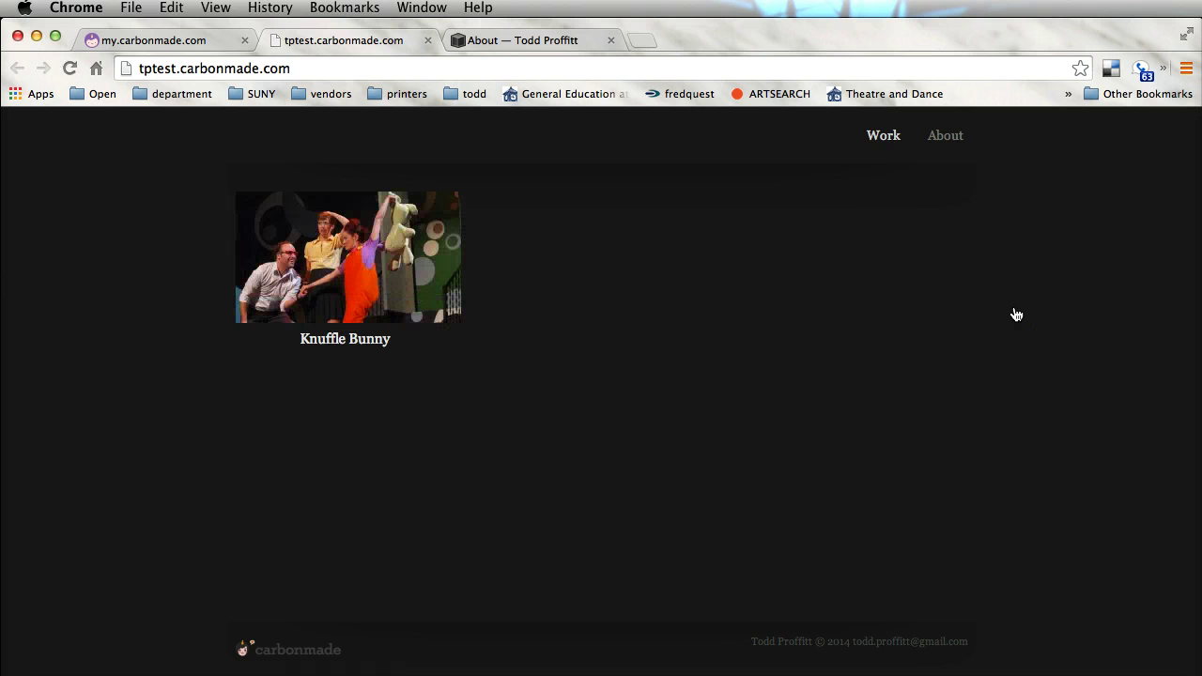
left_click(928, 316)
Review the public About page with bio and headshot
left_click(945, 137)
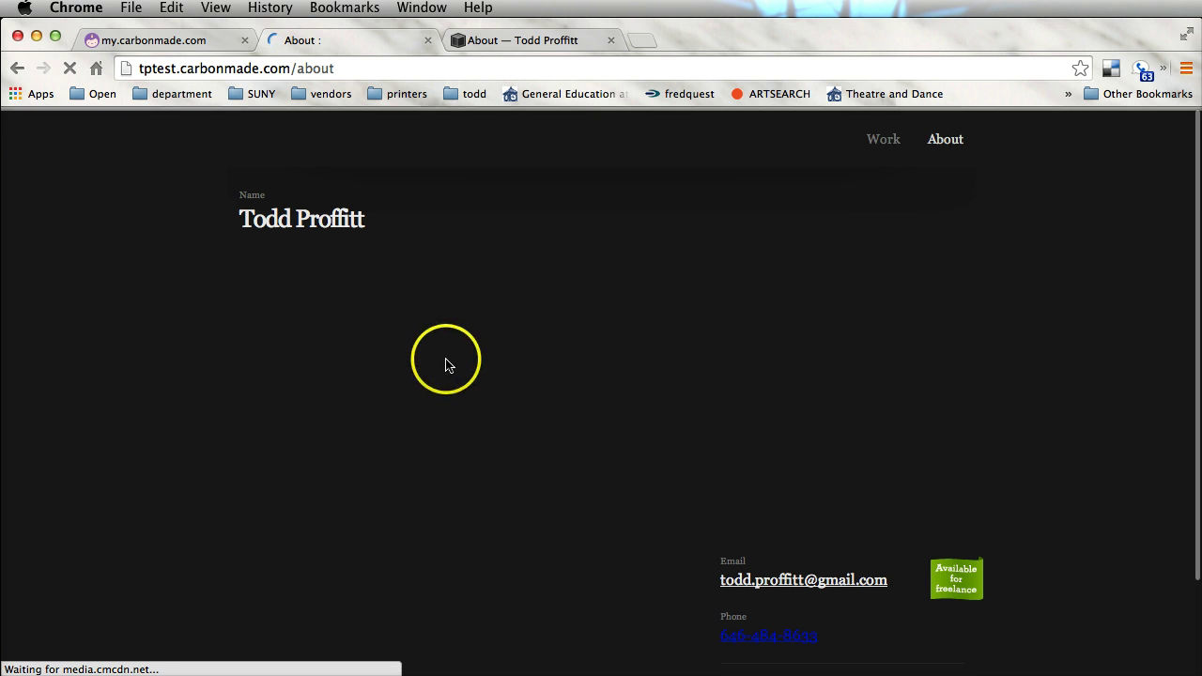
scroll(445, 360, "down", 3)
scroll(446, 366, "up", 3)
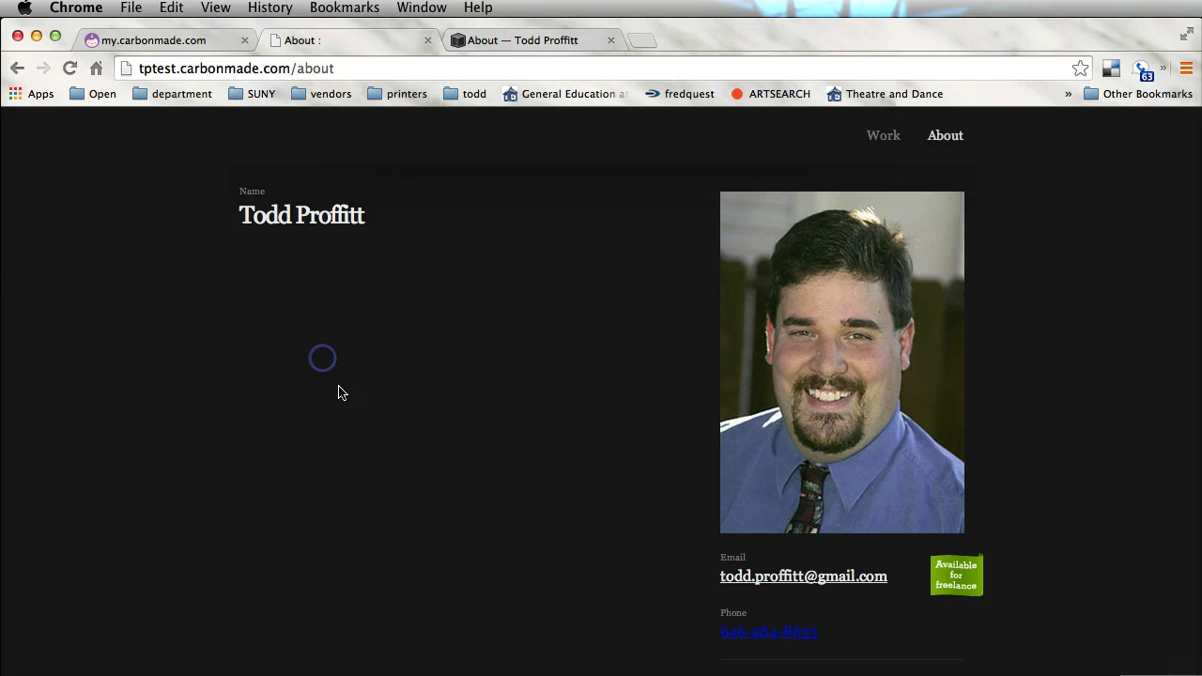
scroll(341, 397, "down", 3)
scroll(341, 397, "up", 3)
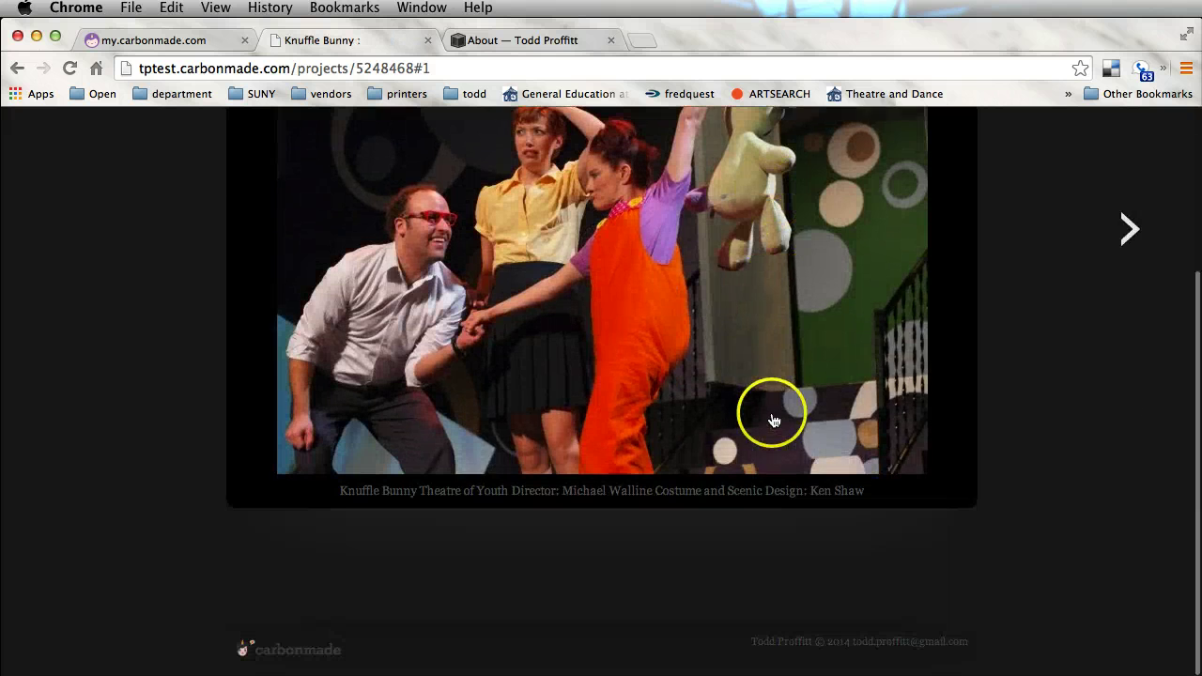
scroll(775, 408, "up", 5)
scroll(778, 404, "down", 1)
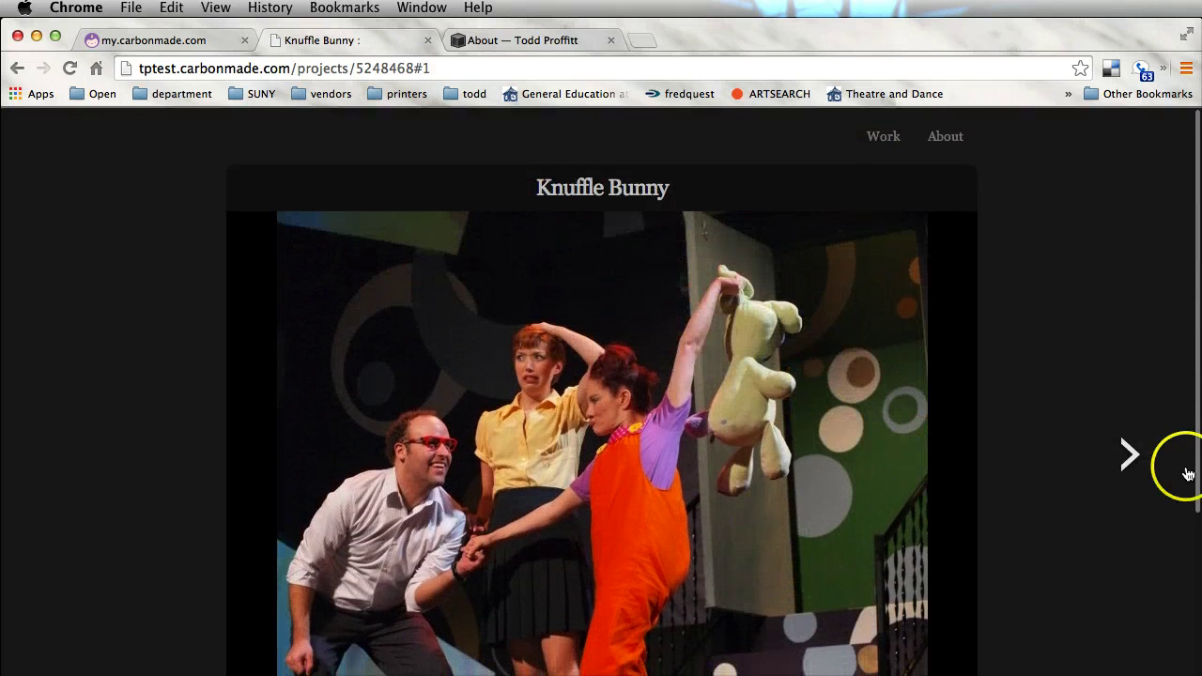
Cycle through the Knuffle Bunny slideshow photos and return to the Work page
left_click(1131, 453)
left_click(1132, 454)
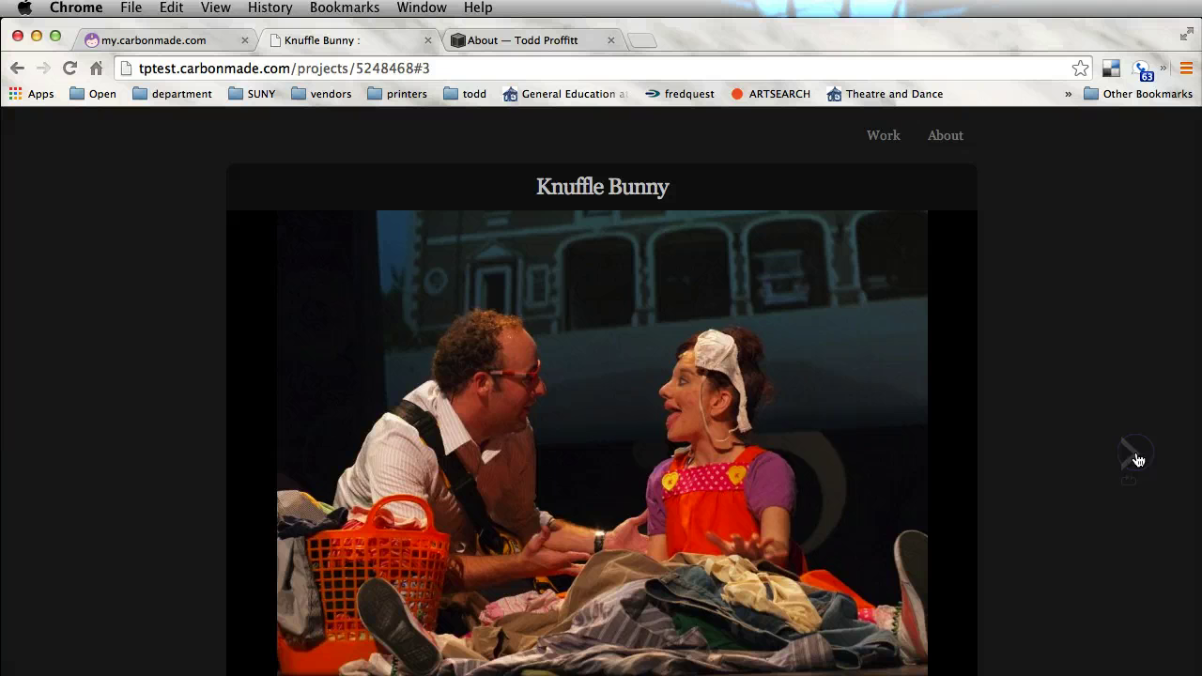
left_click(1131, 453)
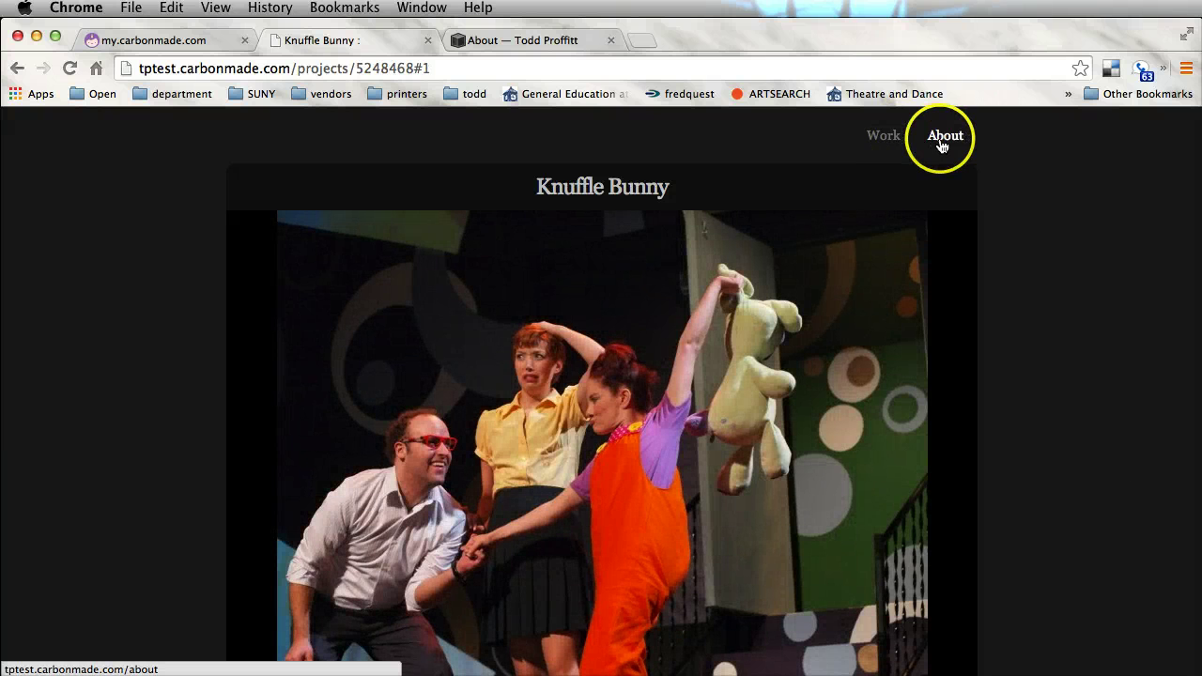
left_click(942, 141)
left_click(392, 351)
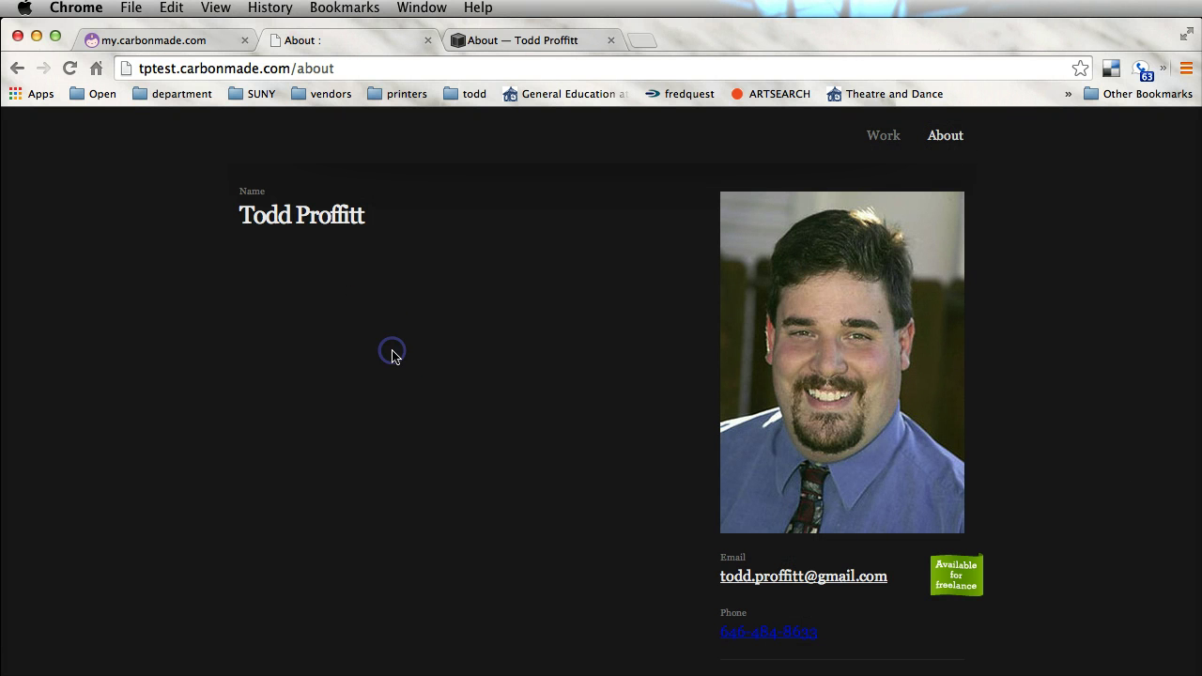
Paste the prepared multi-paragraph bio into the About You field, save it, and review the About page
left_click(106, 40)
scroll(665, 299, "up", 5)
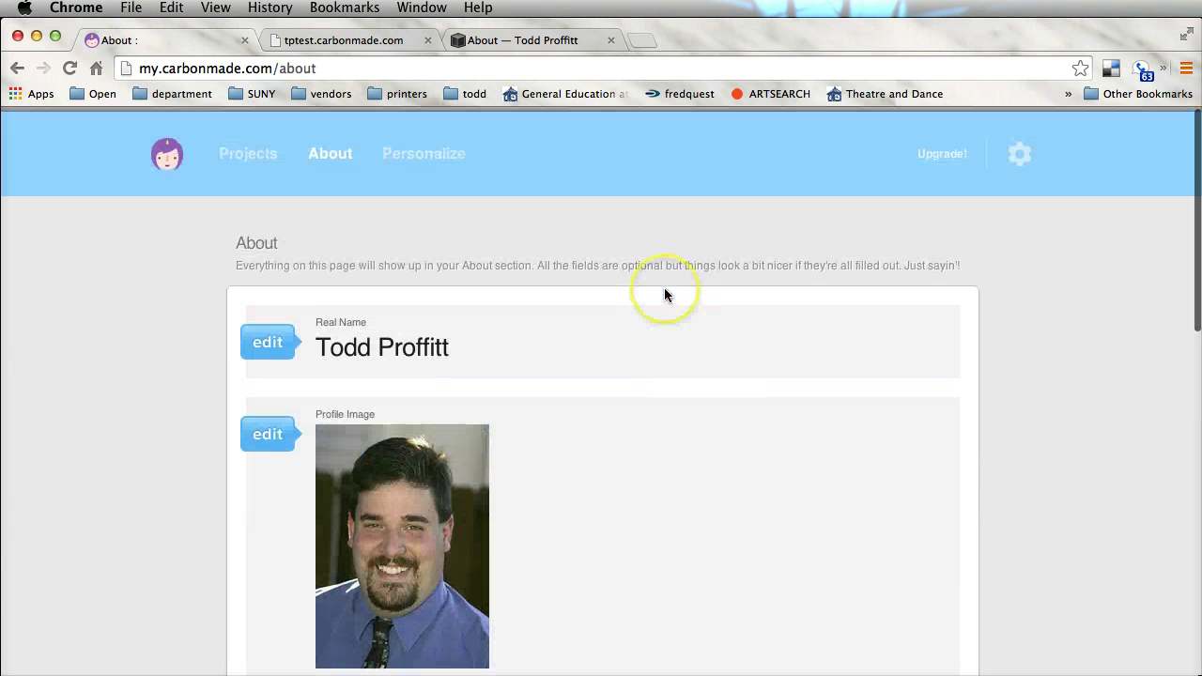
scroll(614, 357, "down", 4)
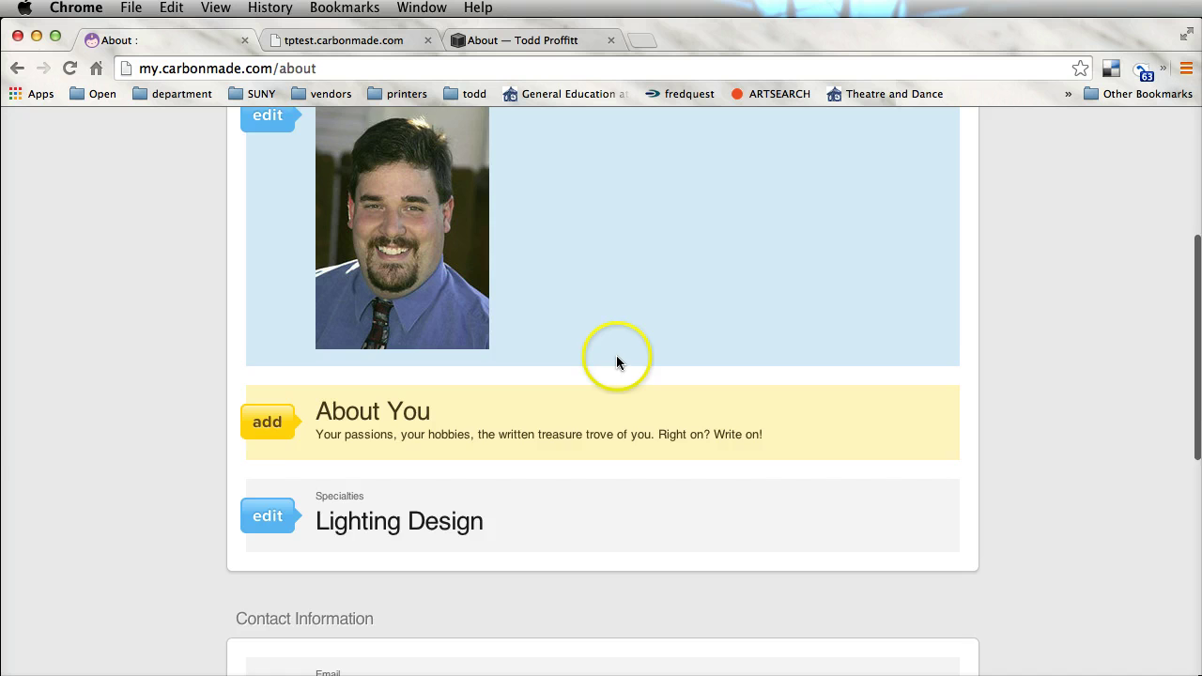
left_click(258, 411)
left_click(440, 462)
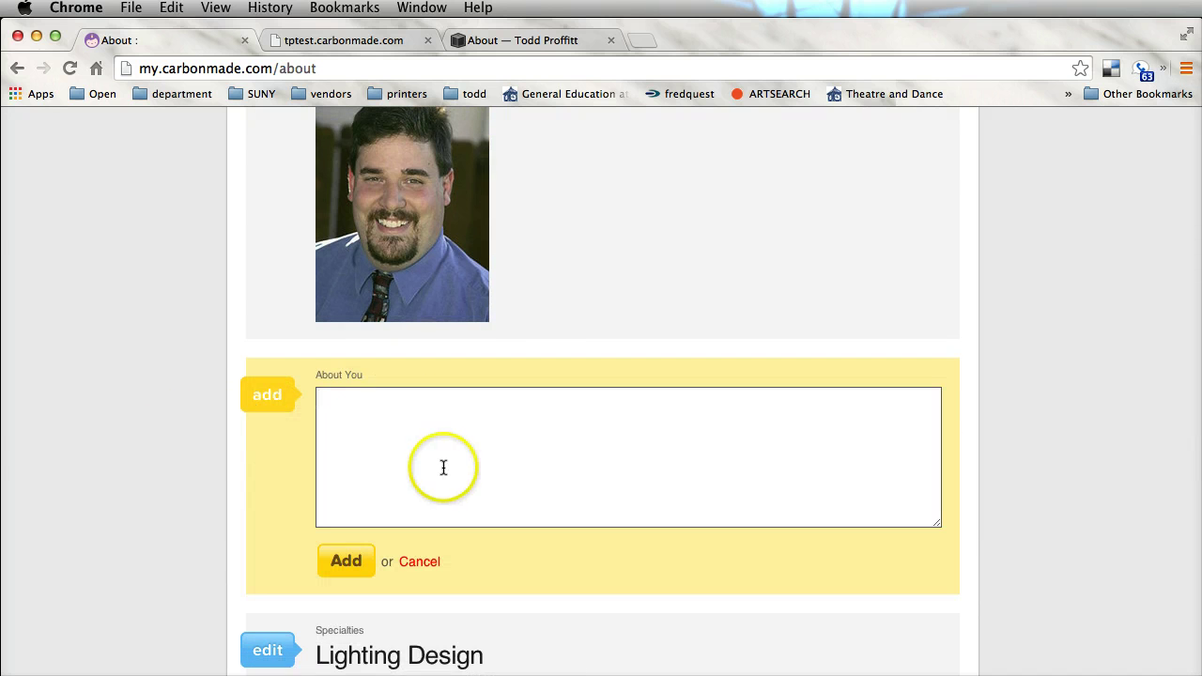
key("super+v")
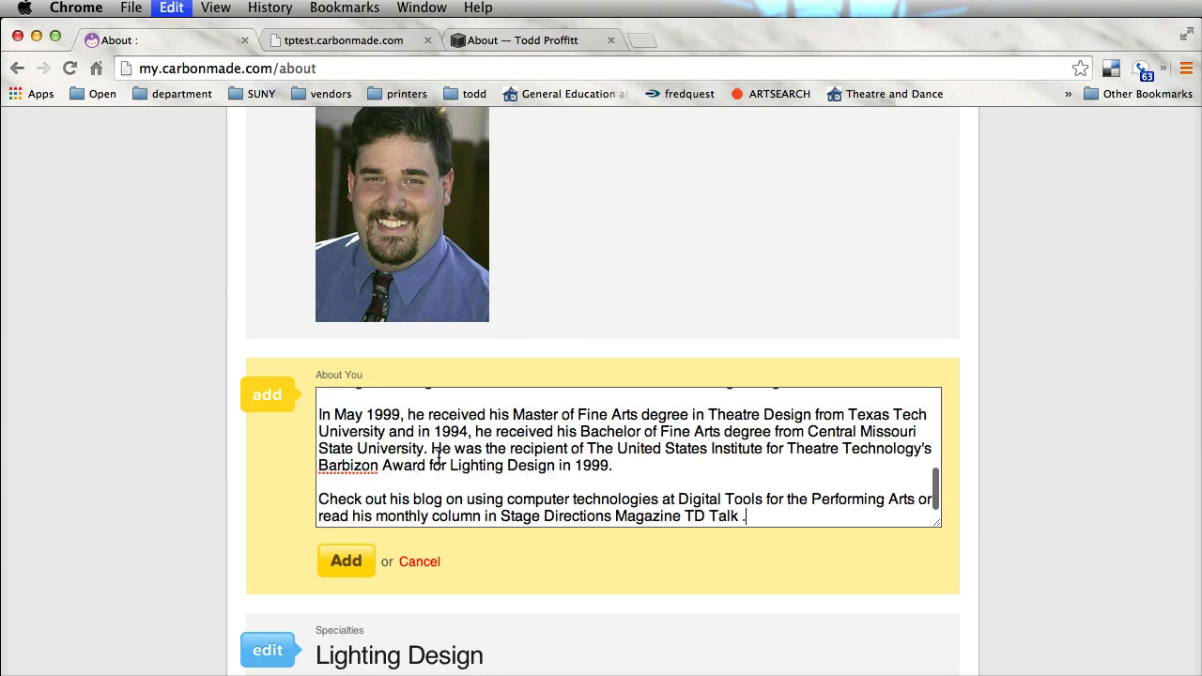
left_click(341, 561)
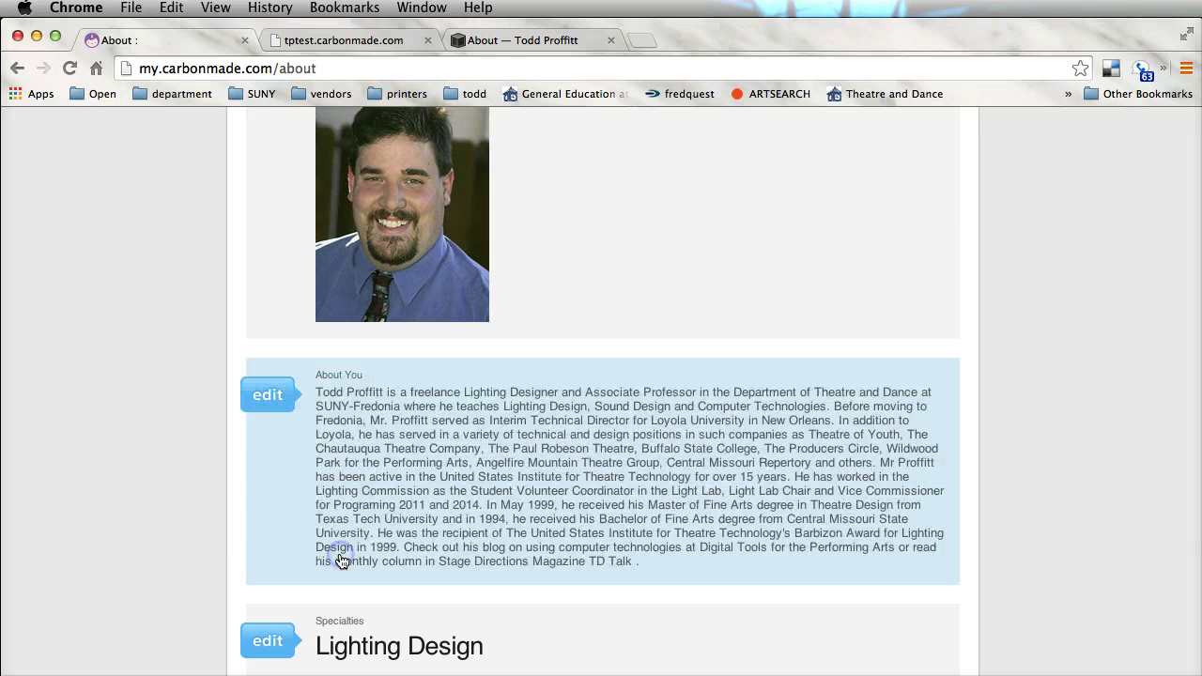
scroll(649, 496, "down", 2)
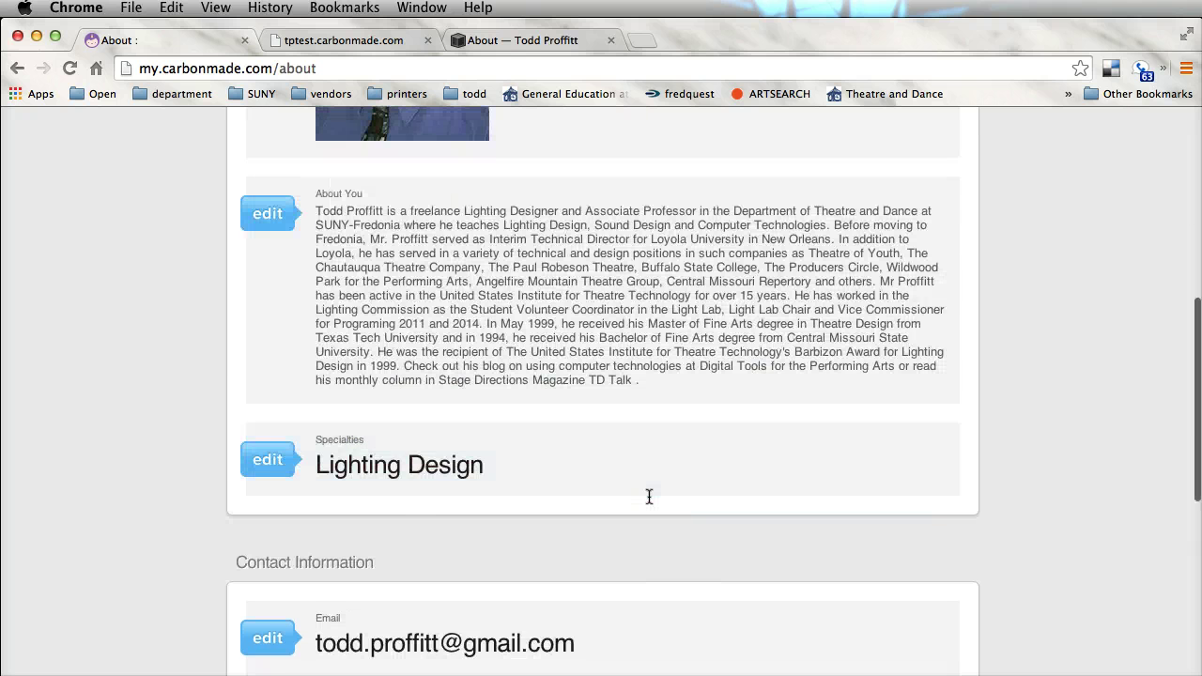
scroll(649, 497, "down", 5)
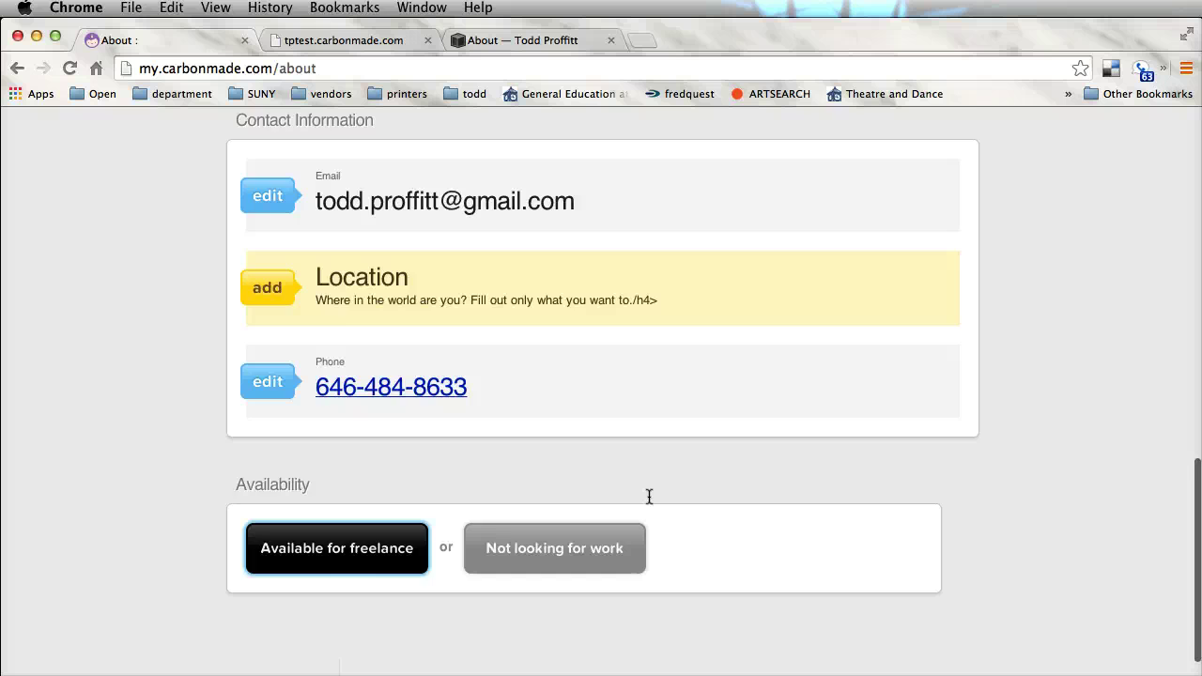
scroll(653, 483, "up", 15)
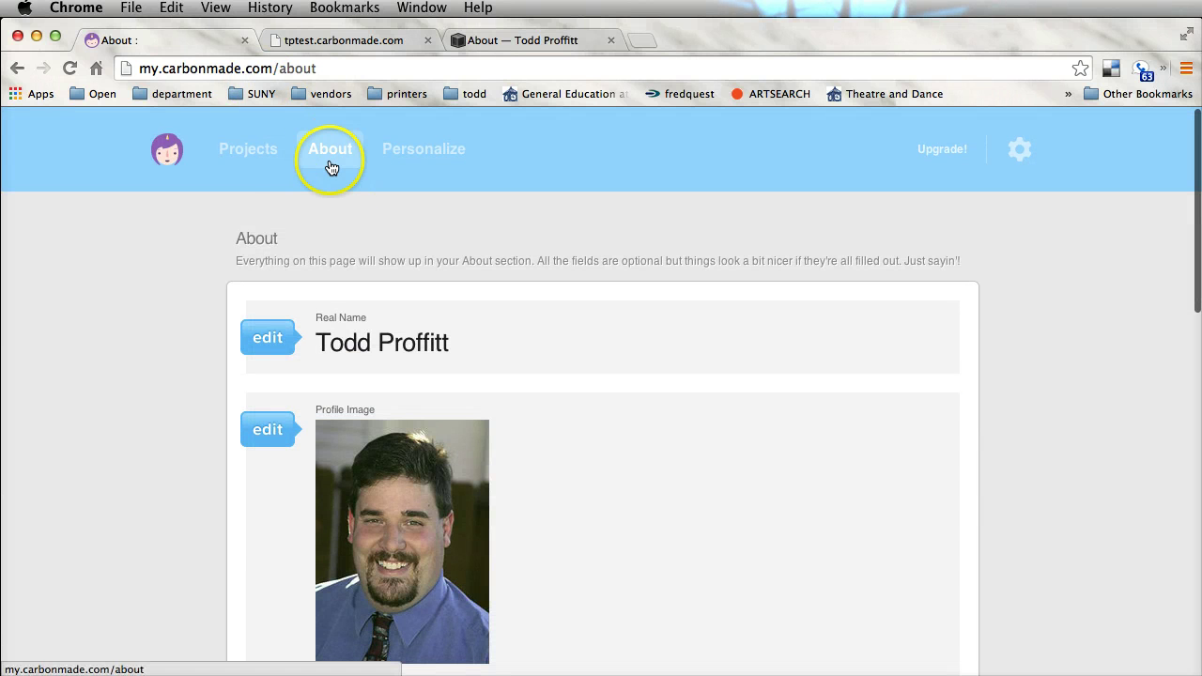
On Projects, try the caption and per-row layouts, settling on captions Below and 3 thumbs per row
left_click(269, 160)
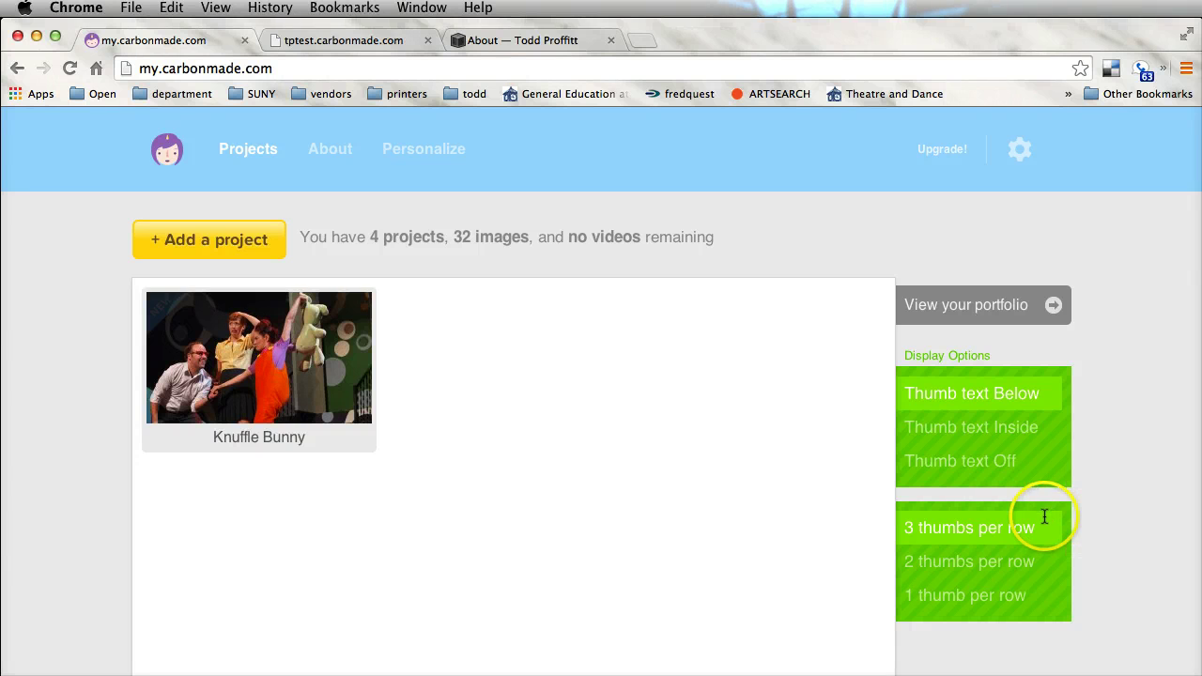
left_click(996, 440)
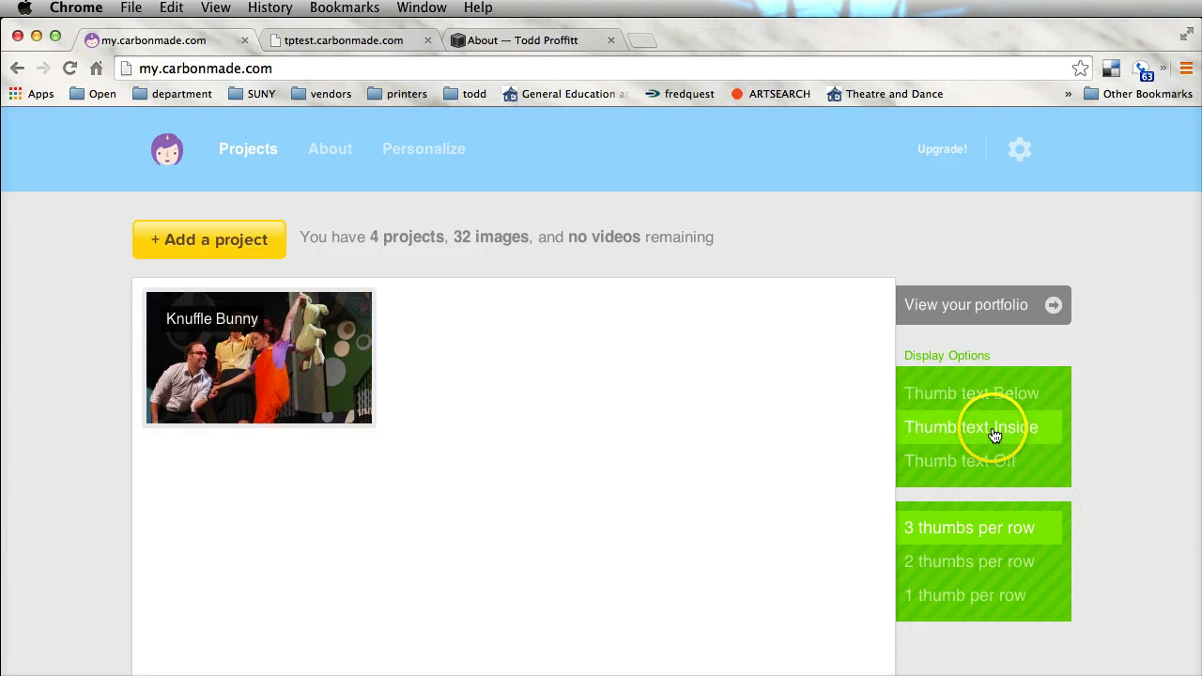
left_click(988, 474)
left_click(993, 399)
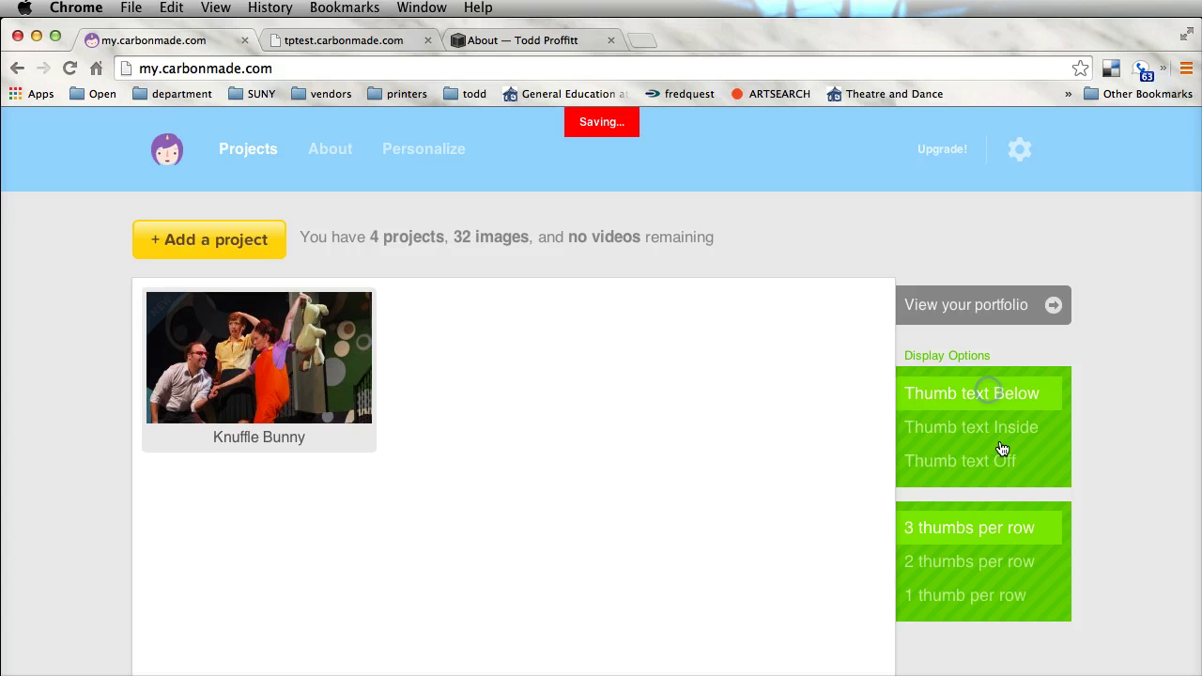
left_click(1029, 526)
left_click(1010, 561)
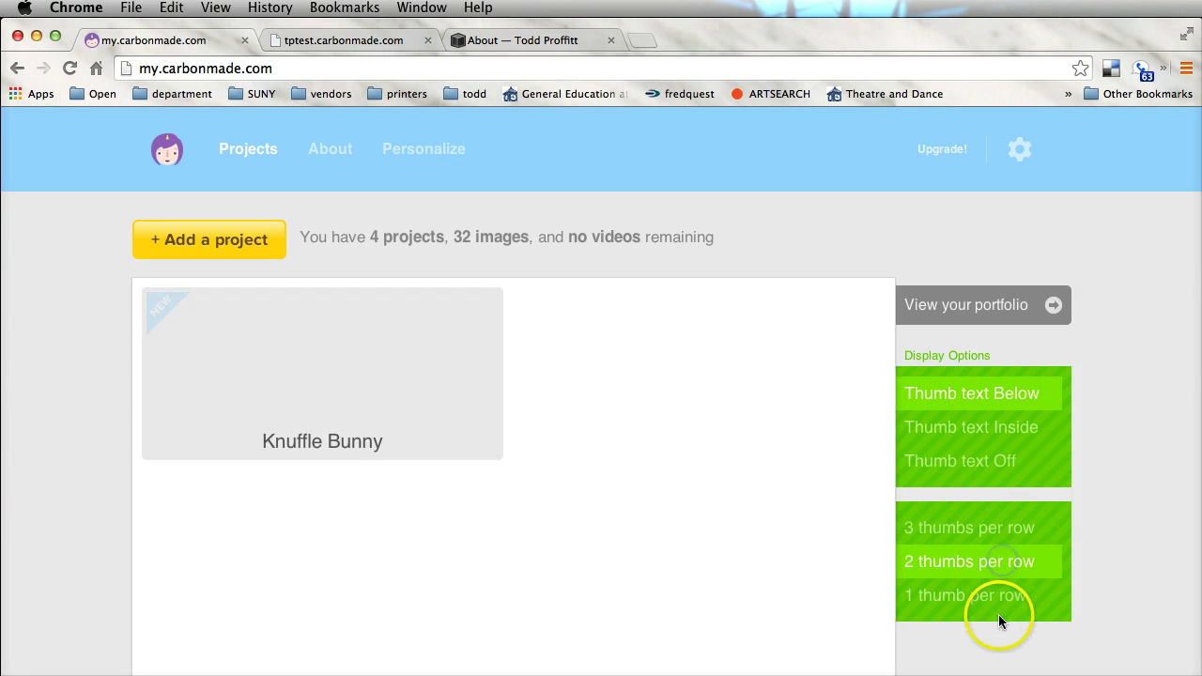
left_click(1000, 598)
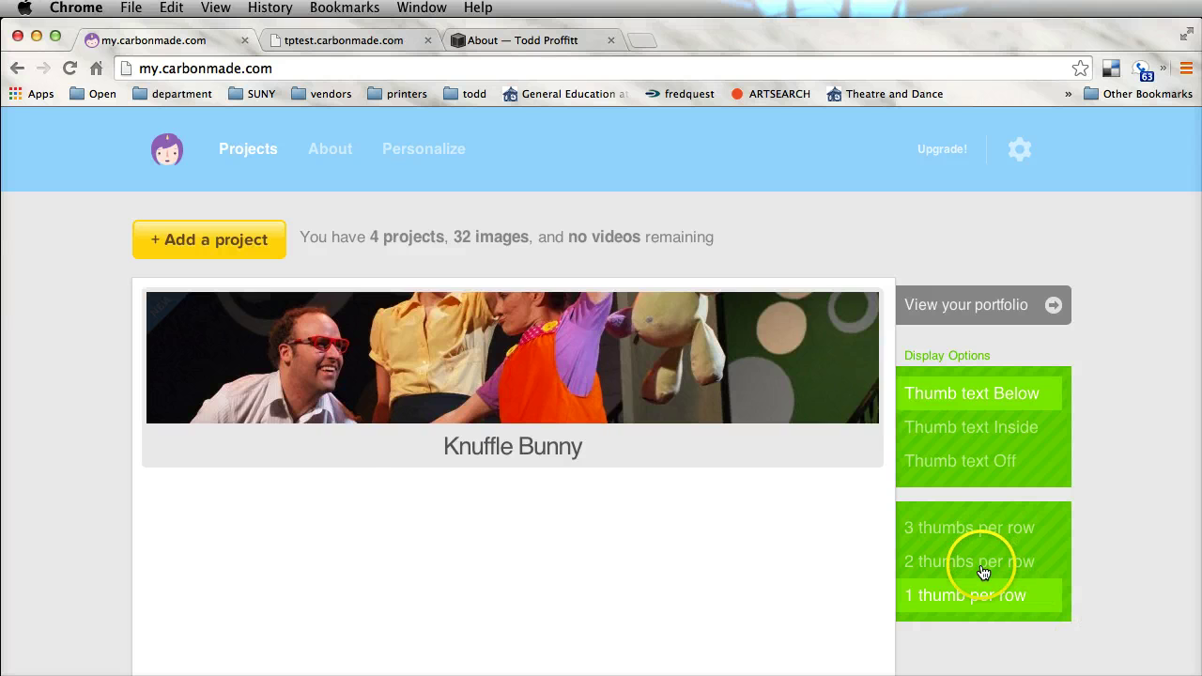
left_click(983, 567)
left_click(982, 531)
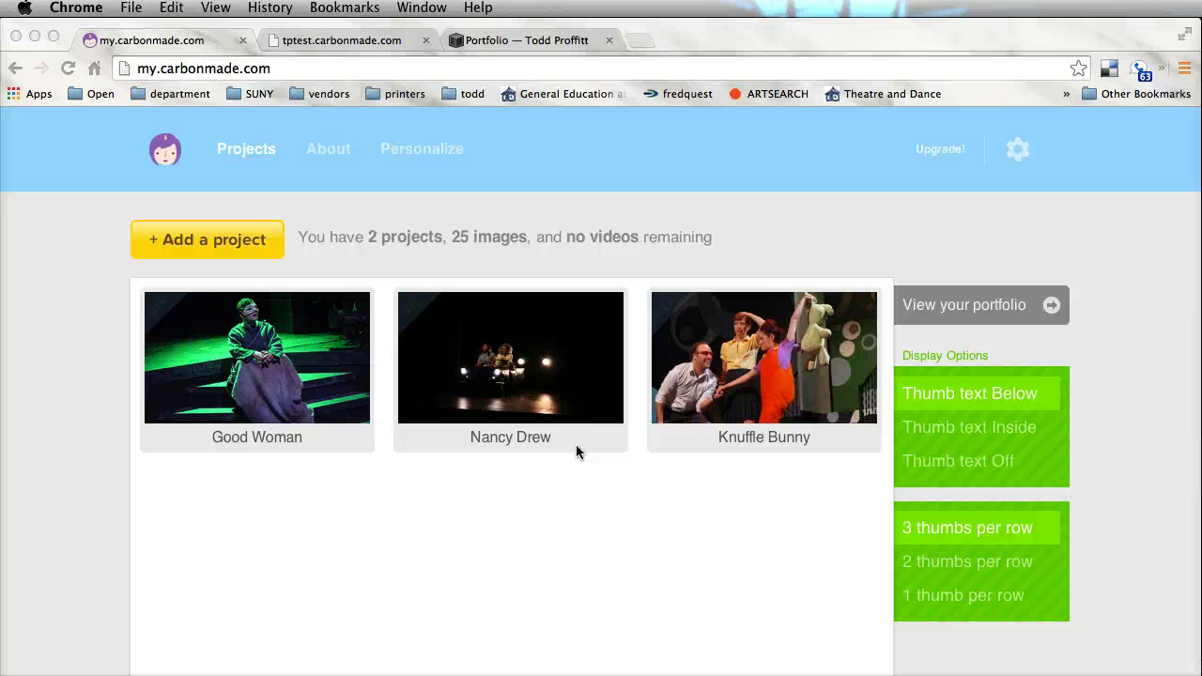
Recheck the 2- and 1-per-row layouts, keep 3 per row, and view the published portfolio
left_click(1007, 439)
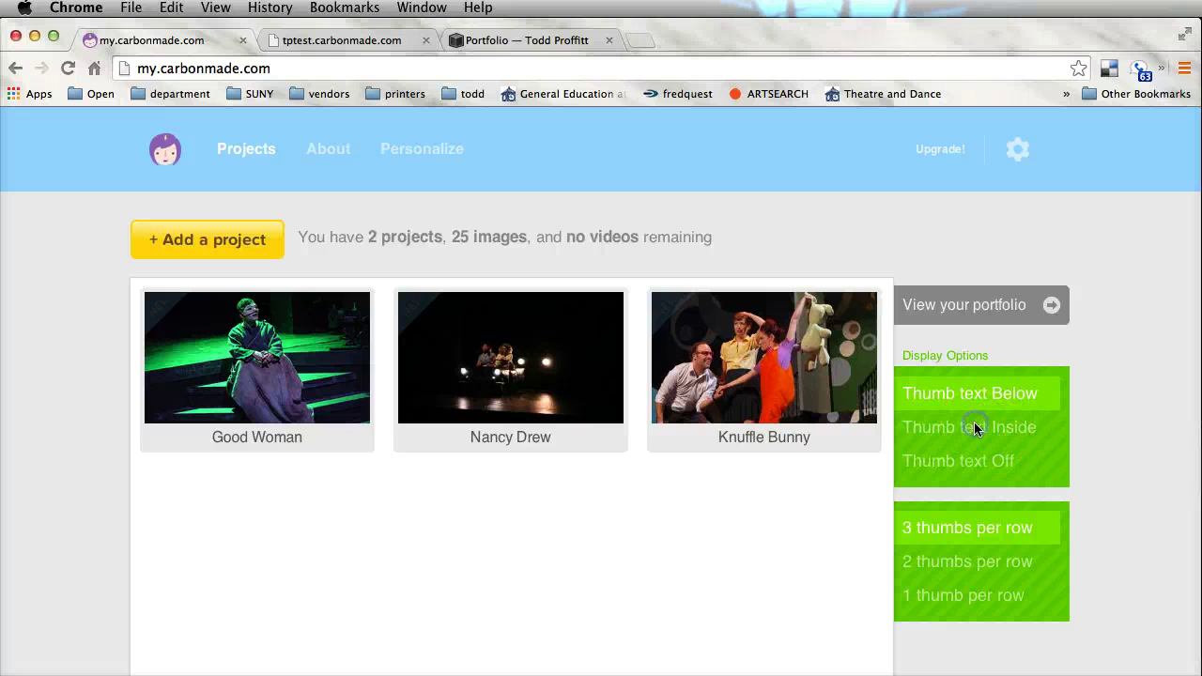
left_click(972, 563)
left_click(970, 598)
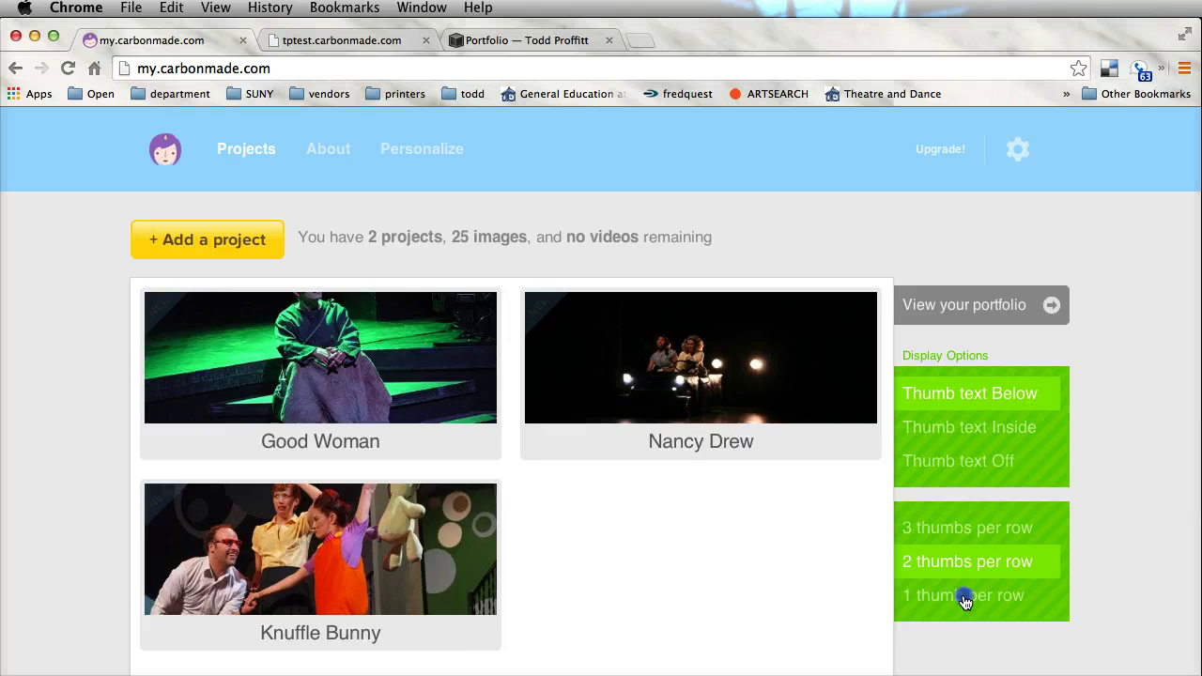
left_click(976, 529)
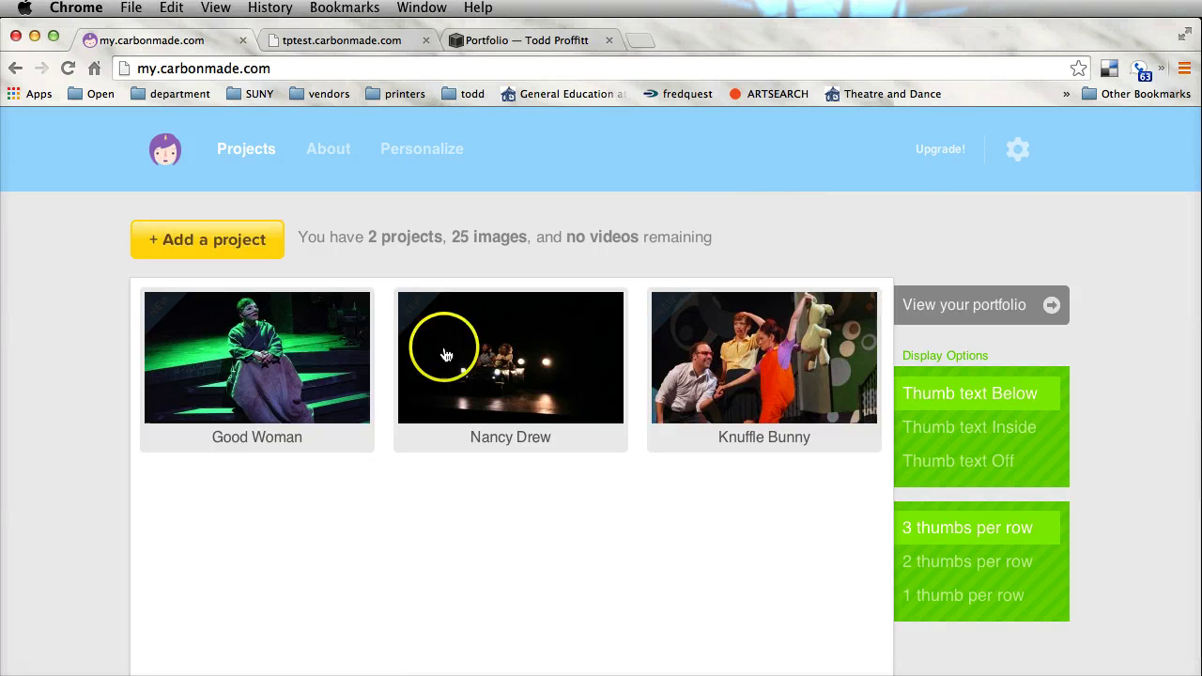
left_click(978, 313)
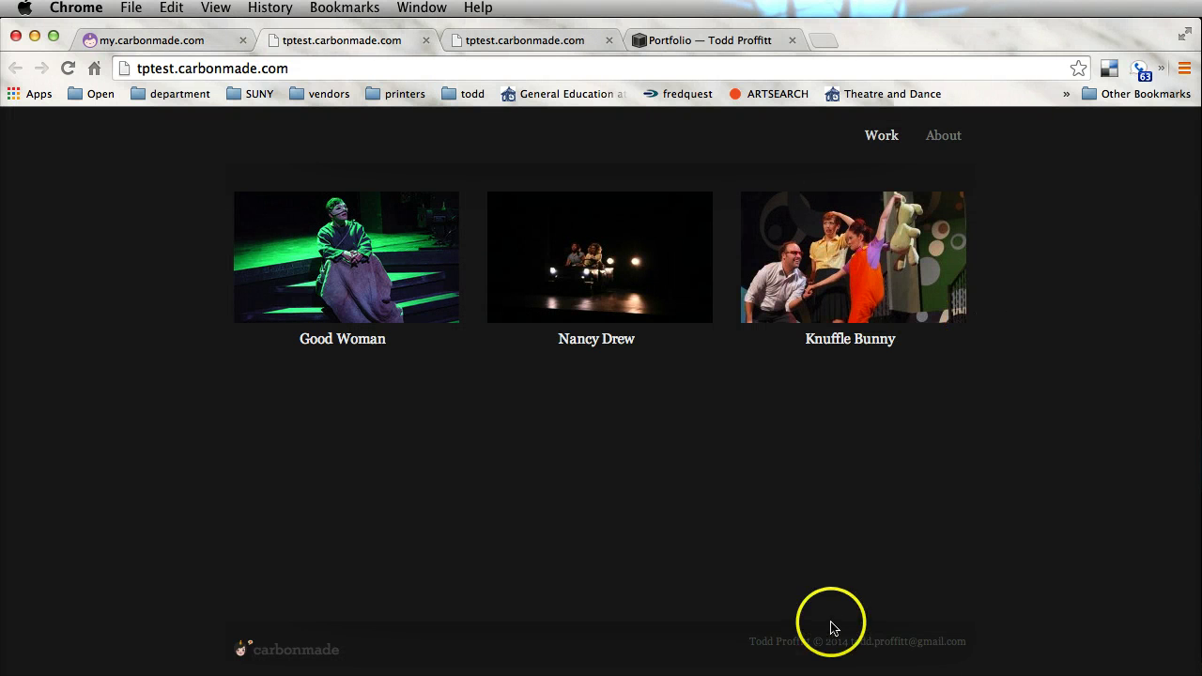
View the live About page, then open Good Woman from Work and step through its images
left_click(938, 138)
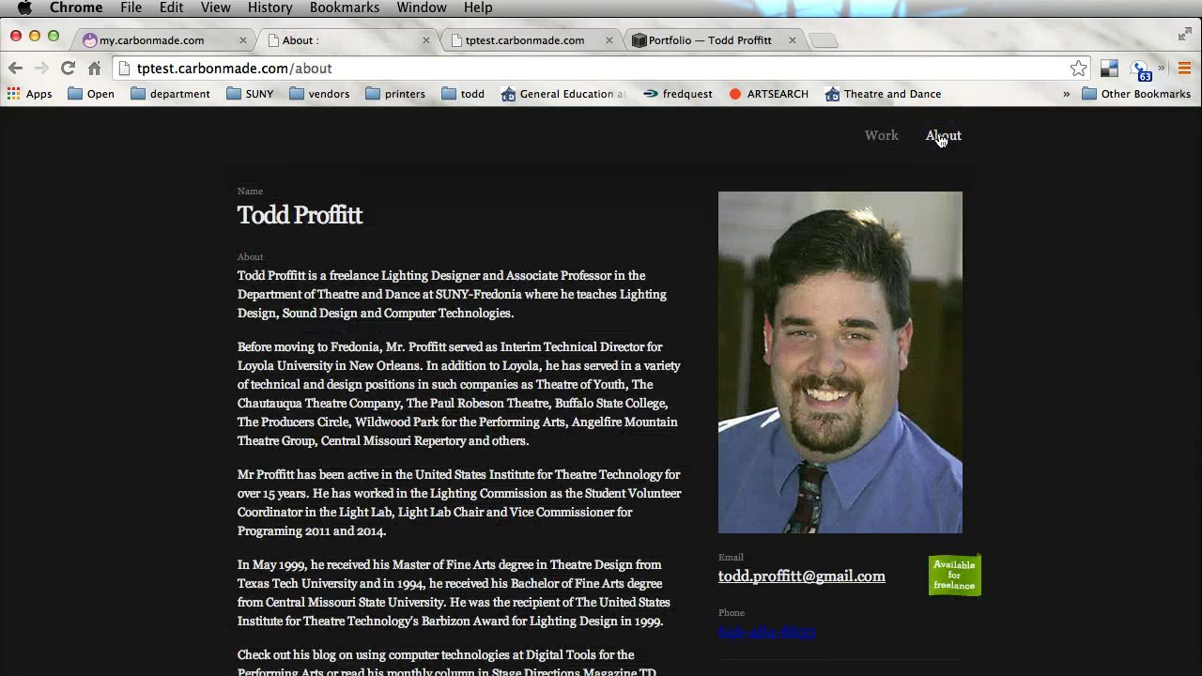
left_click(875, 138)
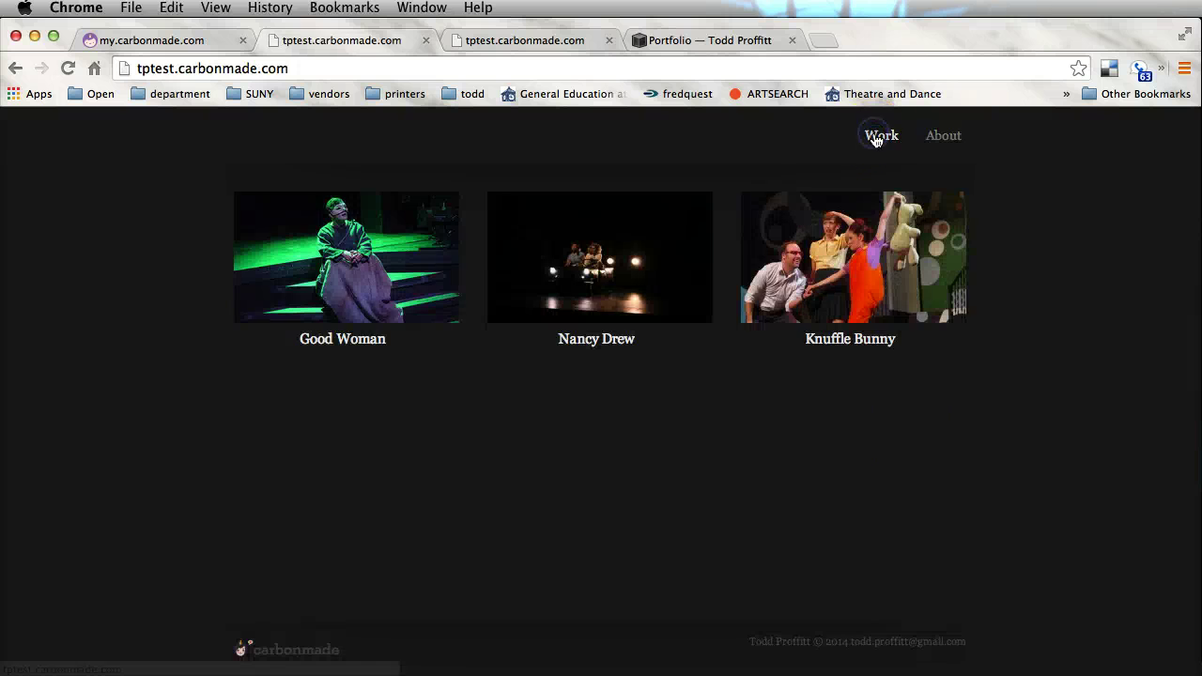
left_click(472, 250)
left_click(711, 423)
scroll(725, 431, "down", 3)
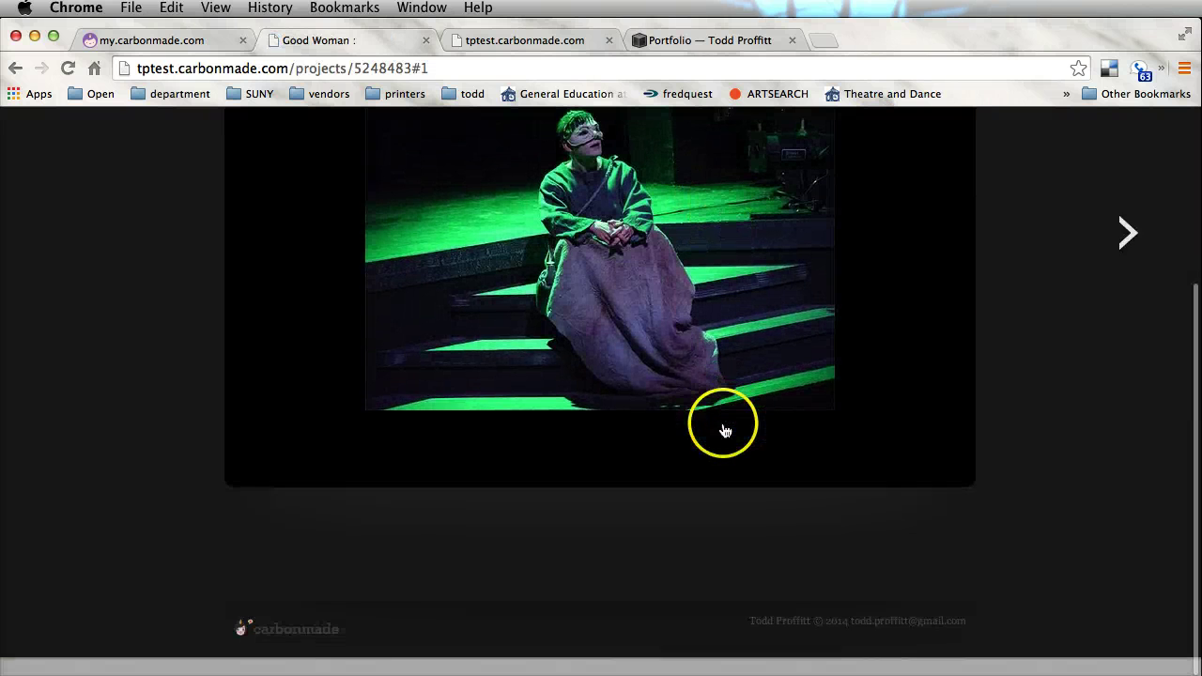
left_click(1125, 255)
left_click(1126, 261)
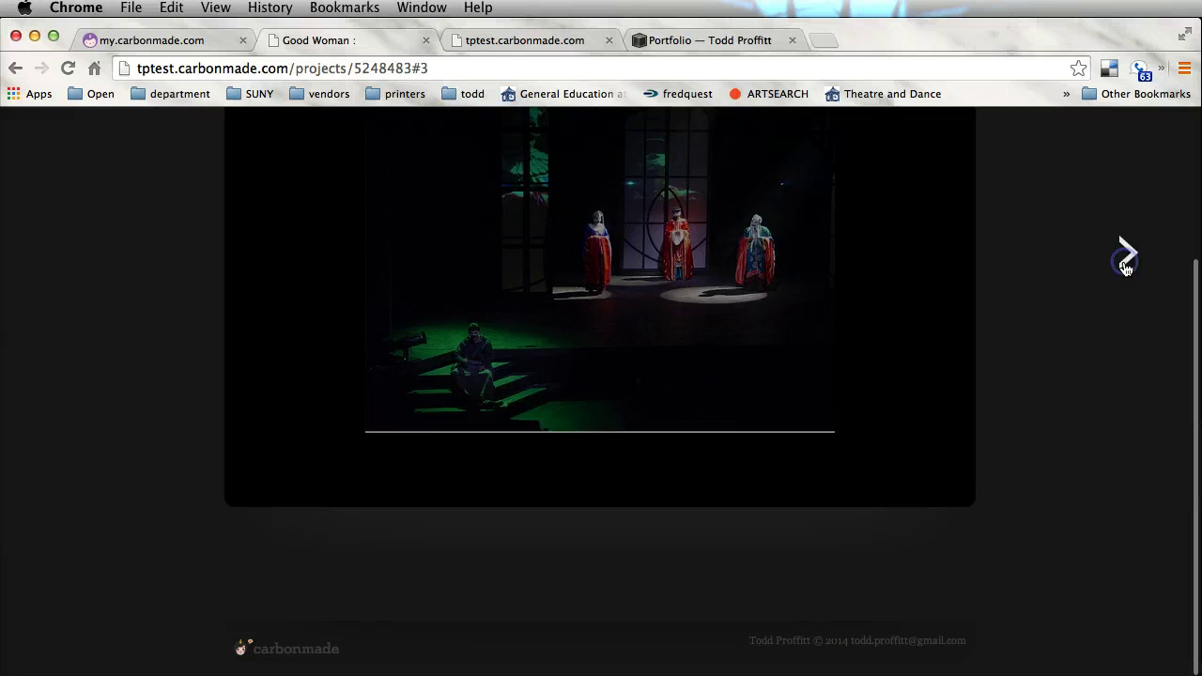
left_click(1126, 264)
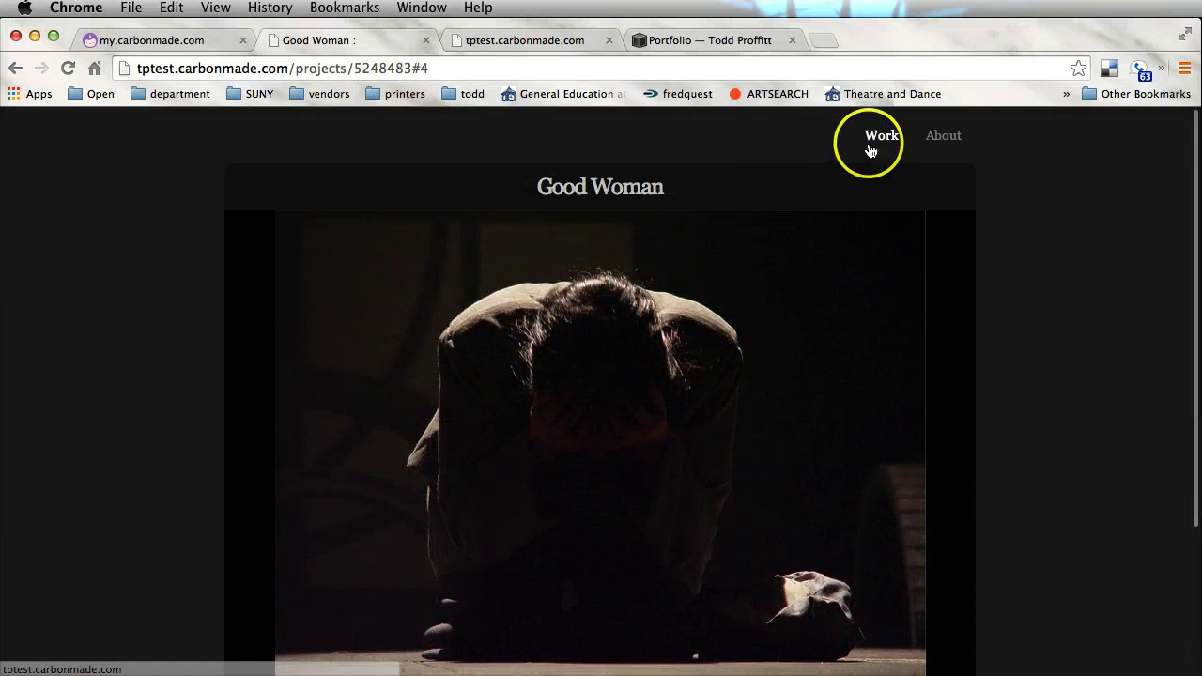
Return to Work, open Knuffle Bunny, and advance through its slideshow images
left_click(872, 141)
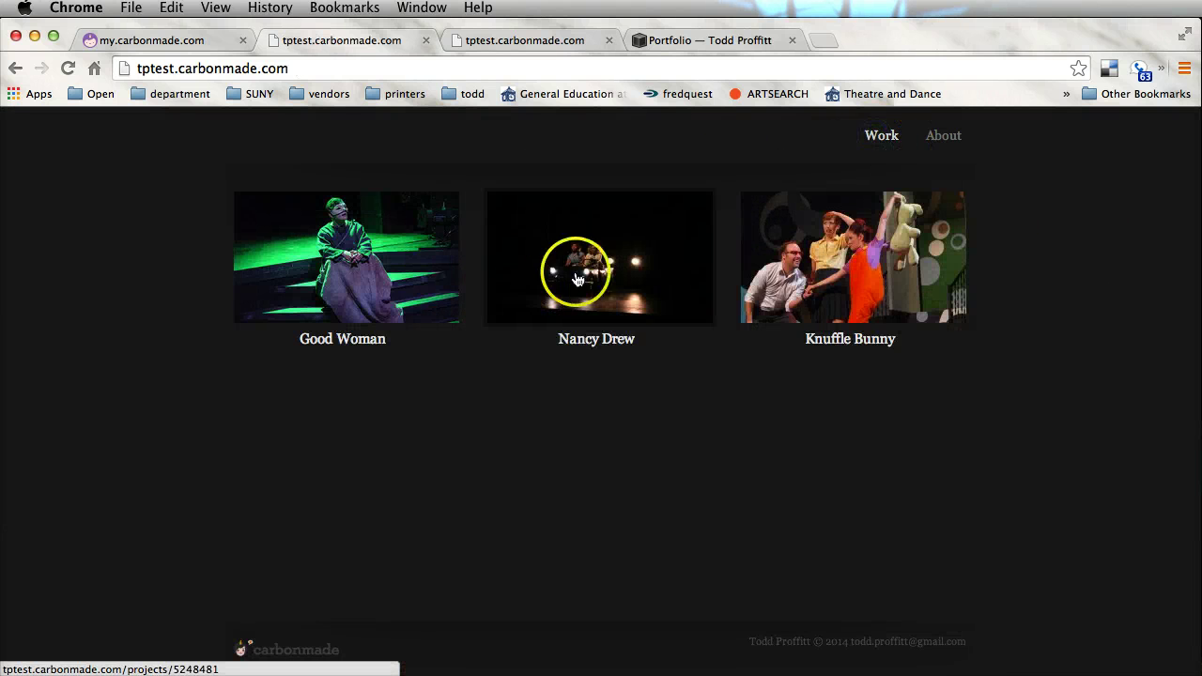
left_click(808, 272)
scroll(987, 397, "down", 3)
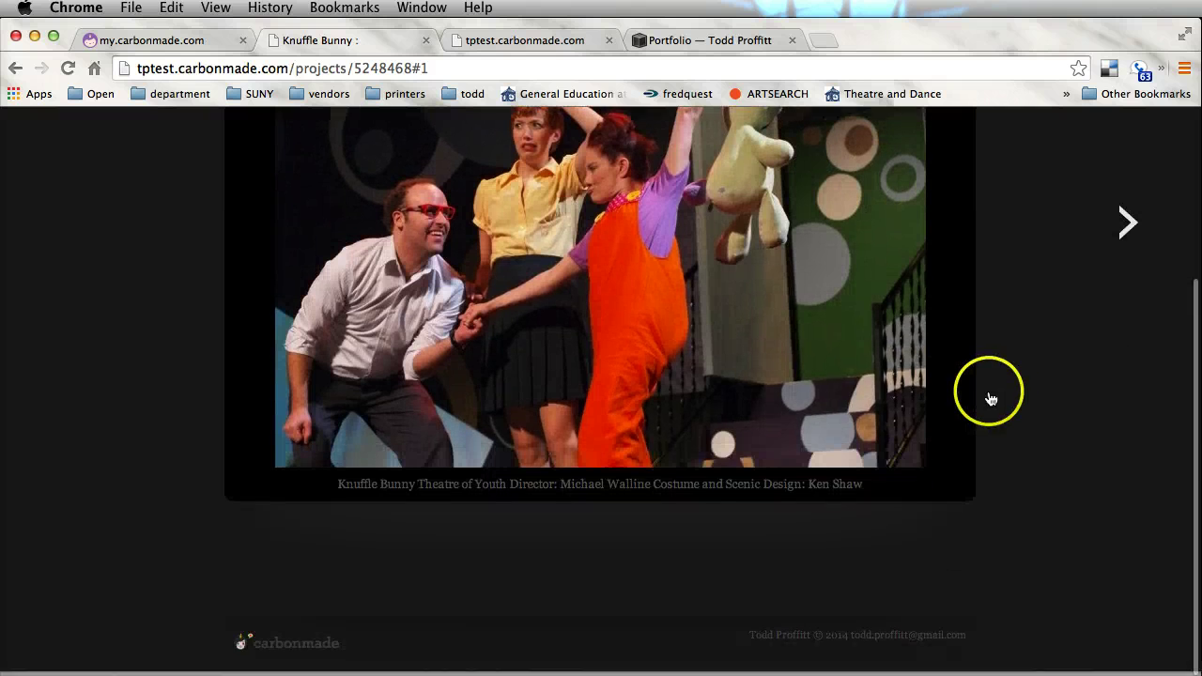
left_click(1127, 240)
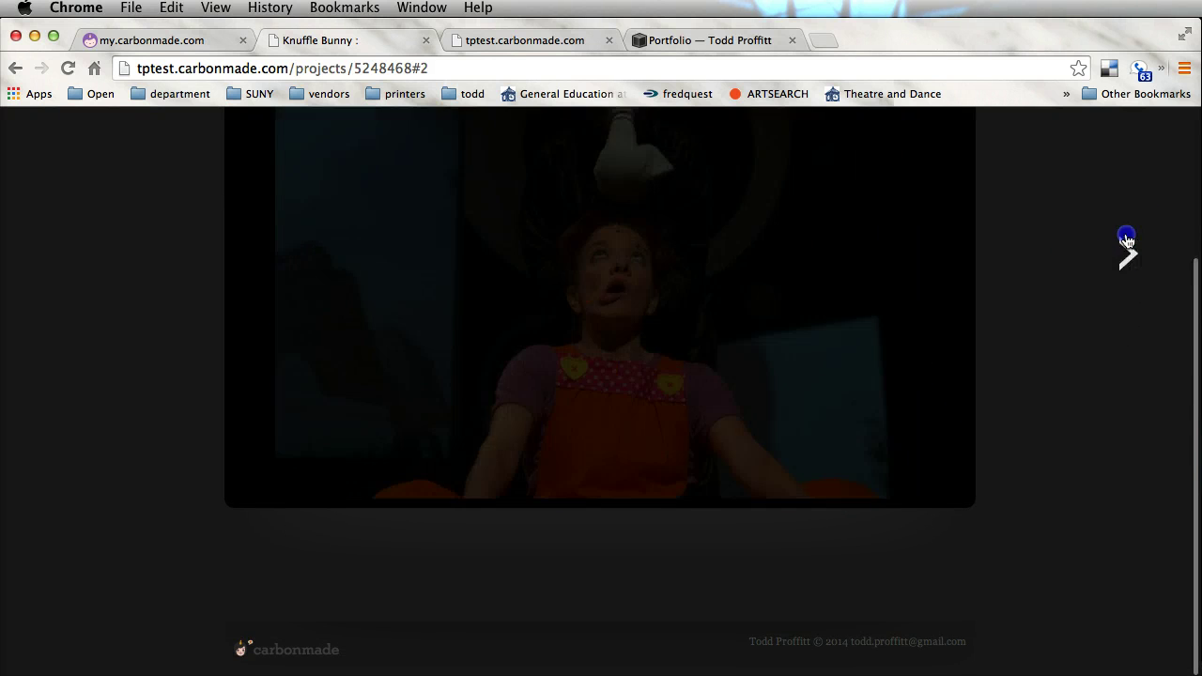
left_click(1127, 240)
left_click(1127, 243)
left_click(1127, 242)
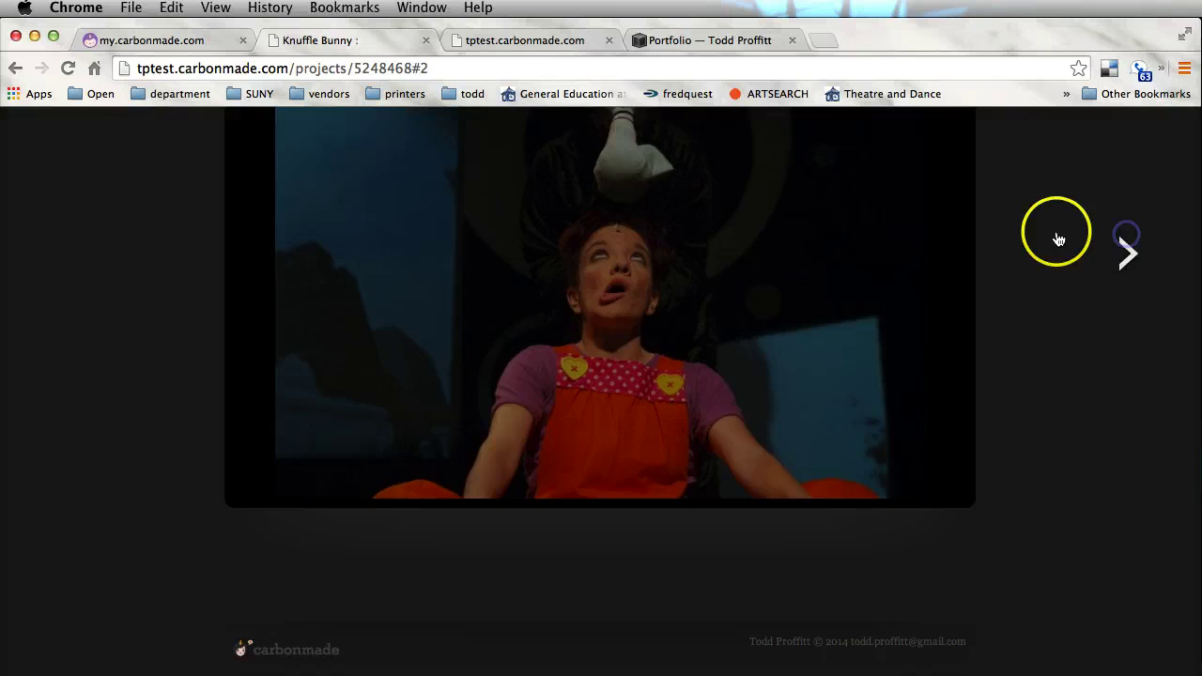
scroll(1056, 237, "up", 3)
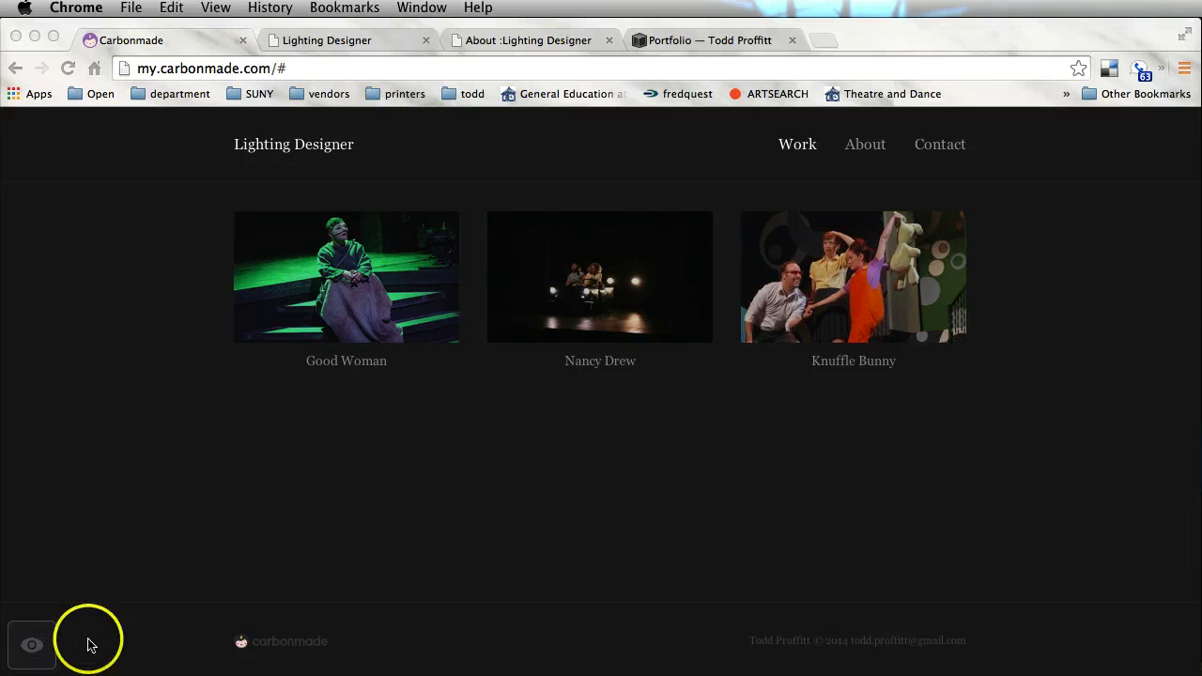
Show the Portfolio sidebar beside the Lighting Designer preview, scrolled to its top
left_click(32, 648)
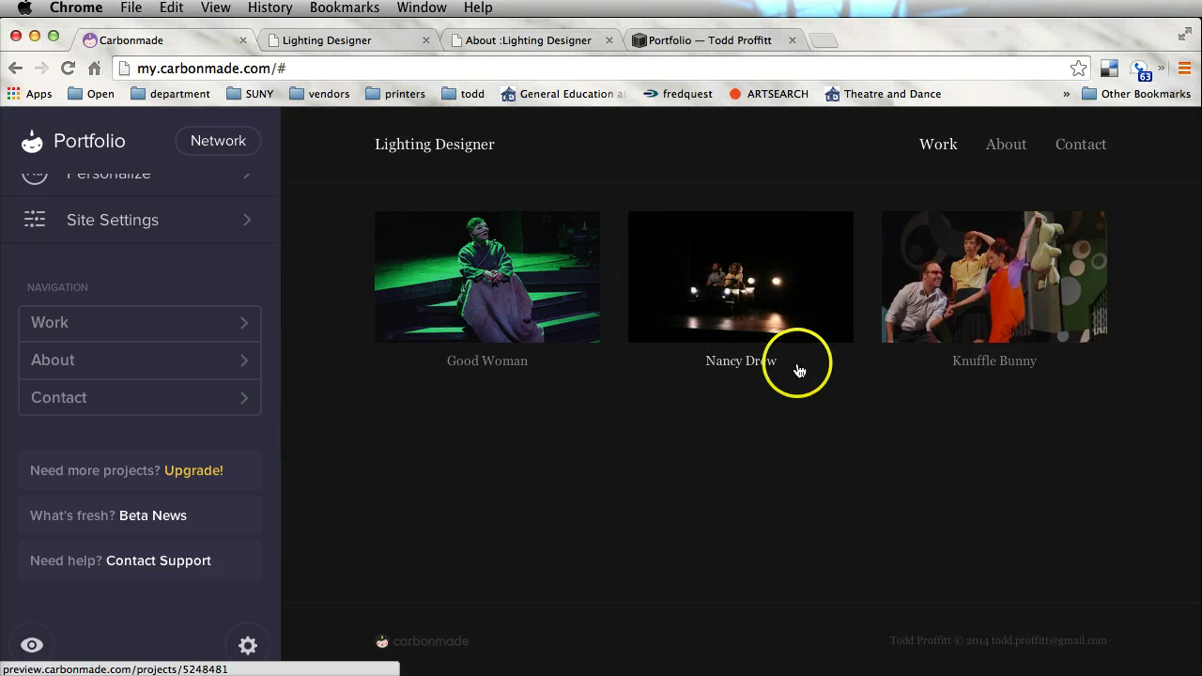
scroll(162, 278, "up", 5)
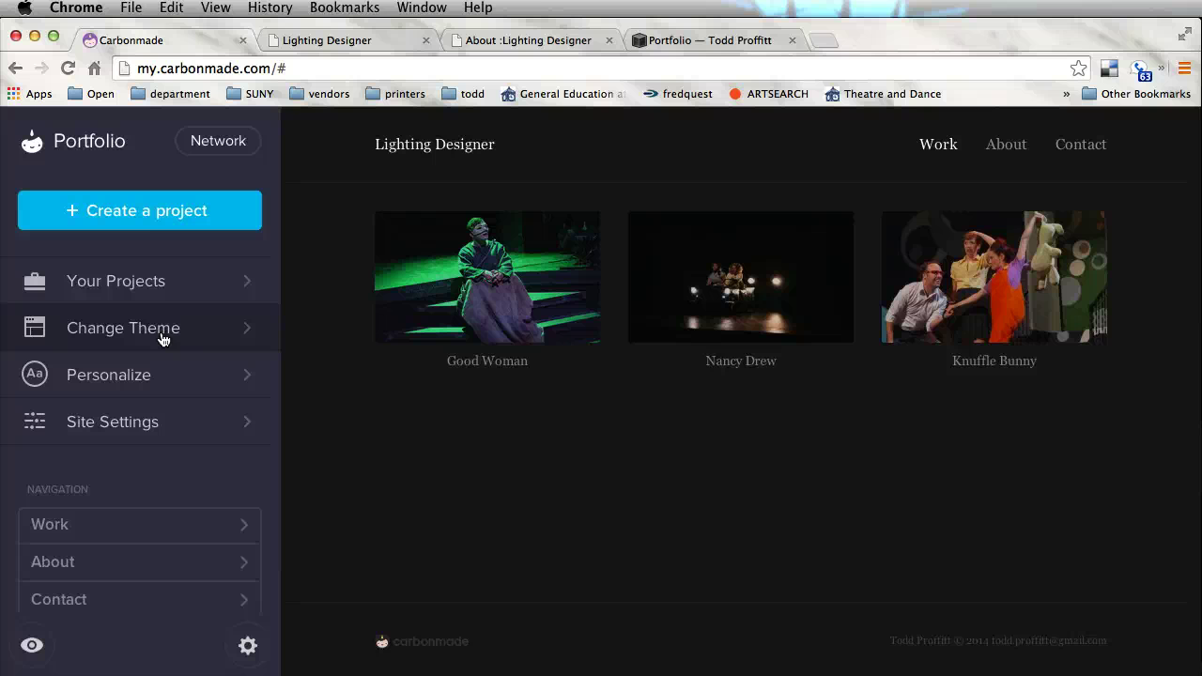
Preview the Lefty and Mason themes, including the Good Woman project page in Mason
left_click(133, 320)
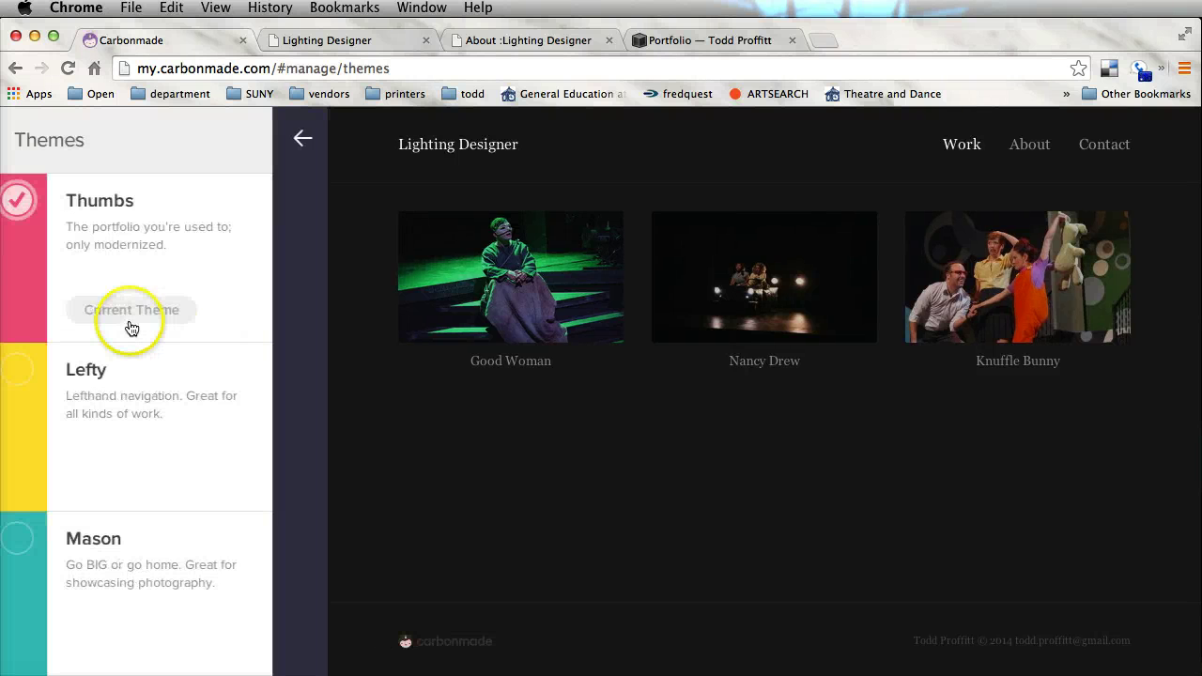
left_click(122, 423)
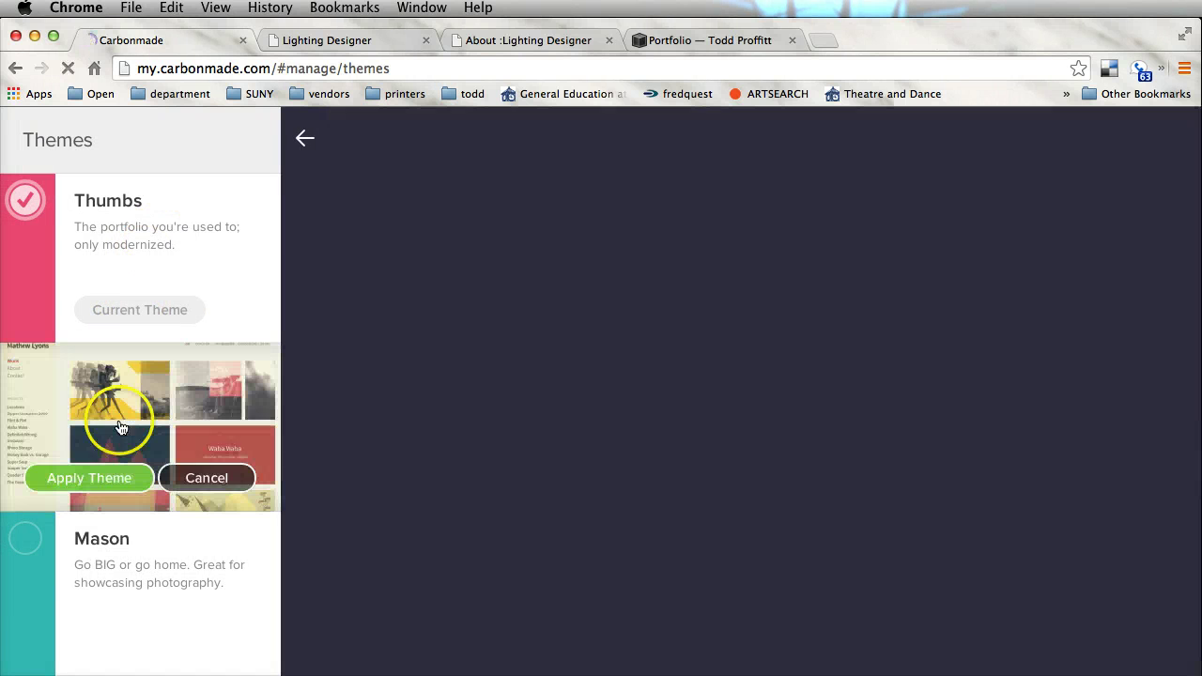
scroll(695, 416, "down", 5)
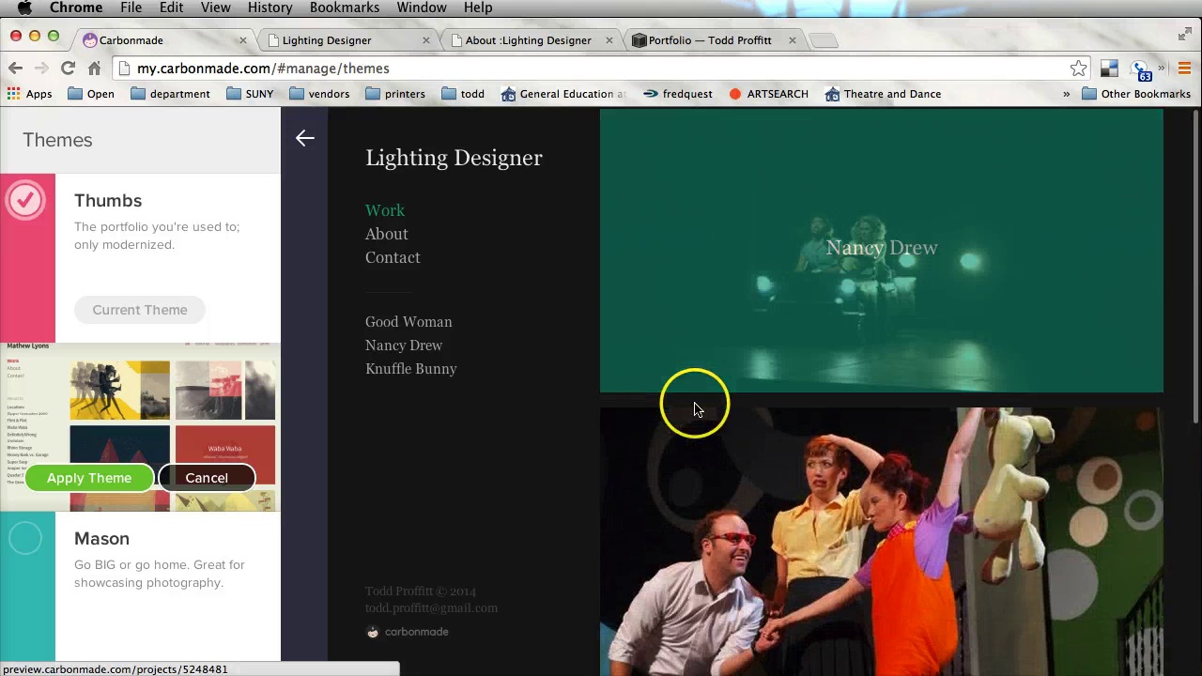
left_click(105, 558)
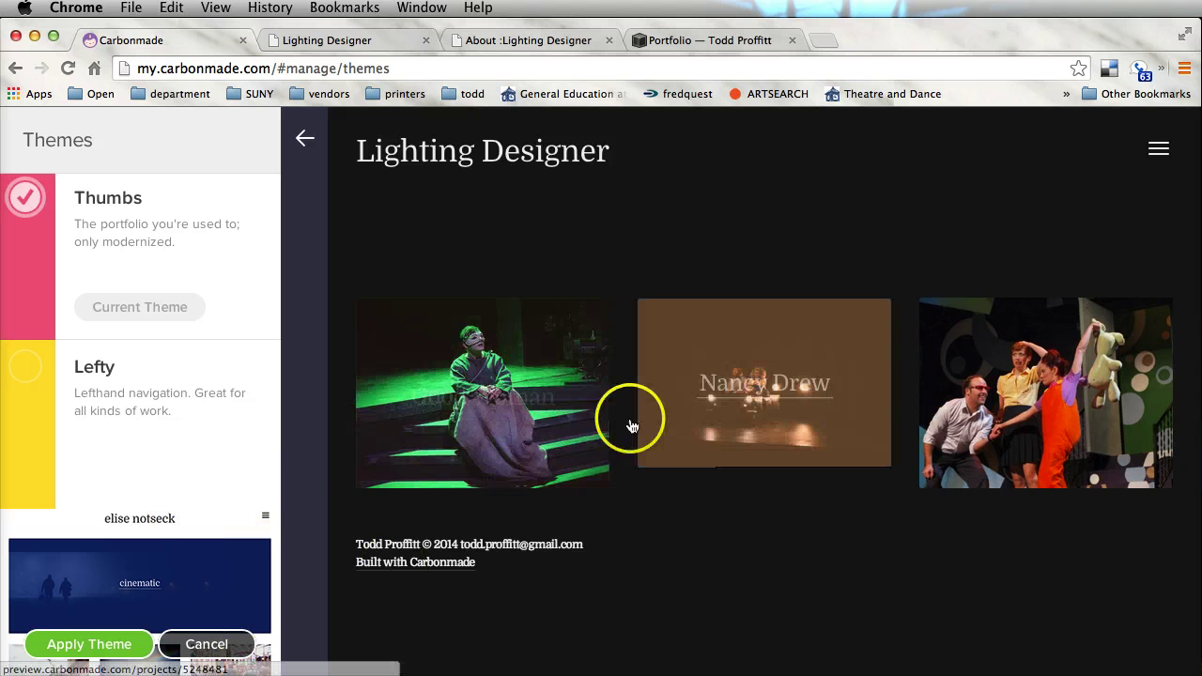
left_click(547, 425)
Compare Lefty and Thumbs again, then leave theme choices without applying any theme
left_click(194, 470)
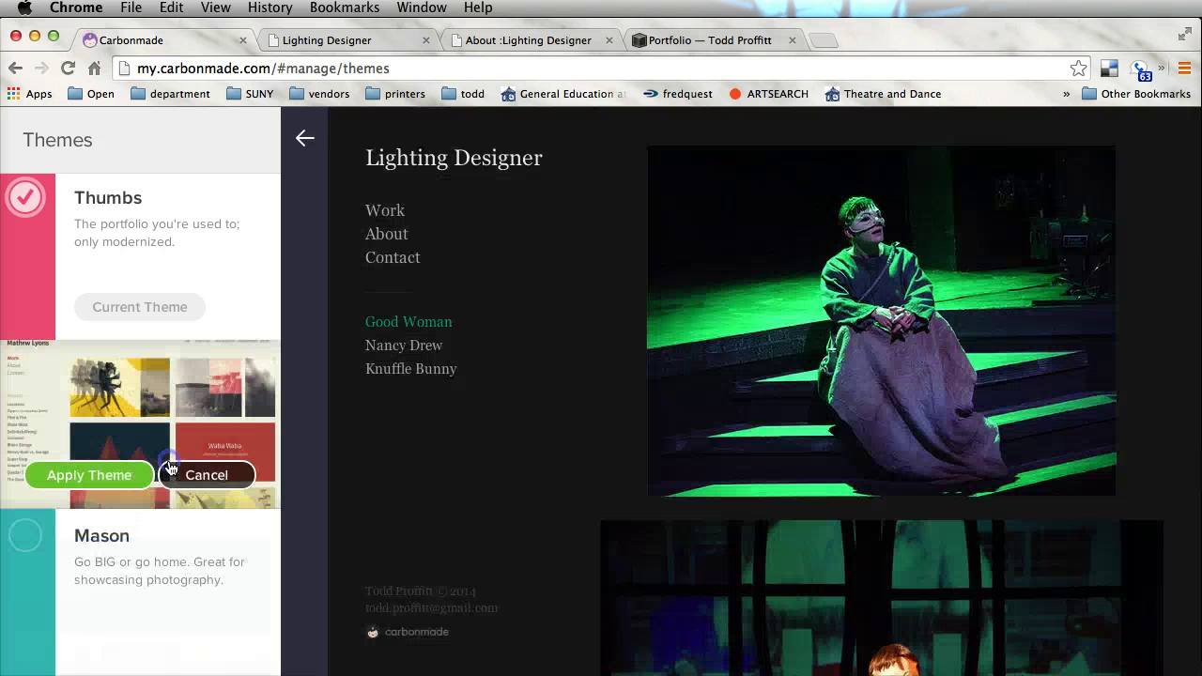
scroll(781, 421, "down", 3)
scroll(778, 422, "up", 3)
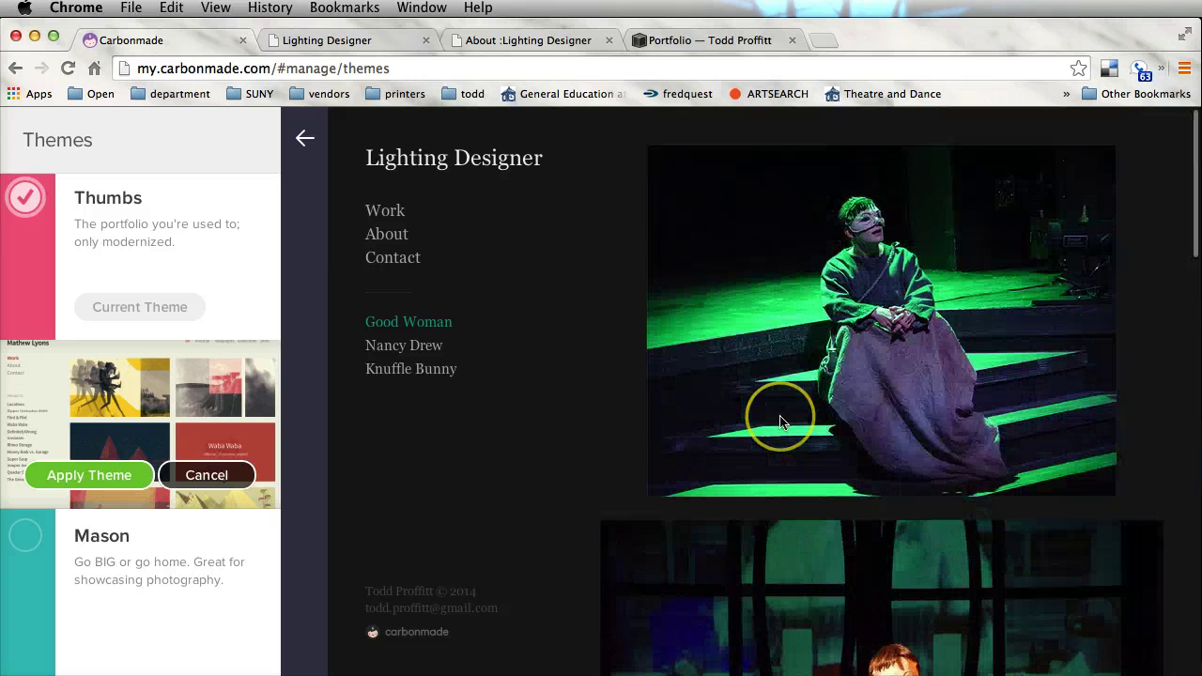
left_click(184, 260)
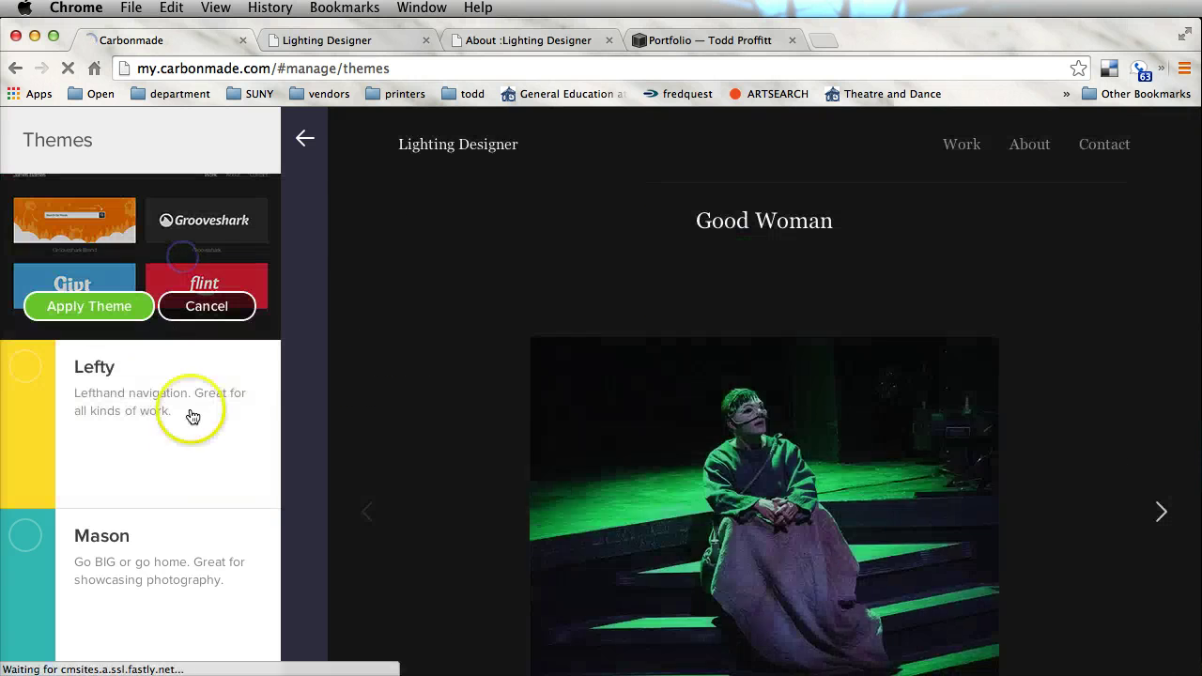
left_click(191, 428)
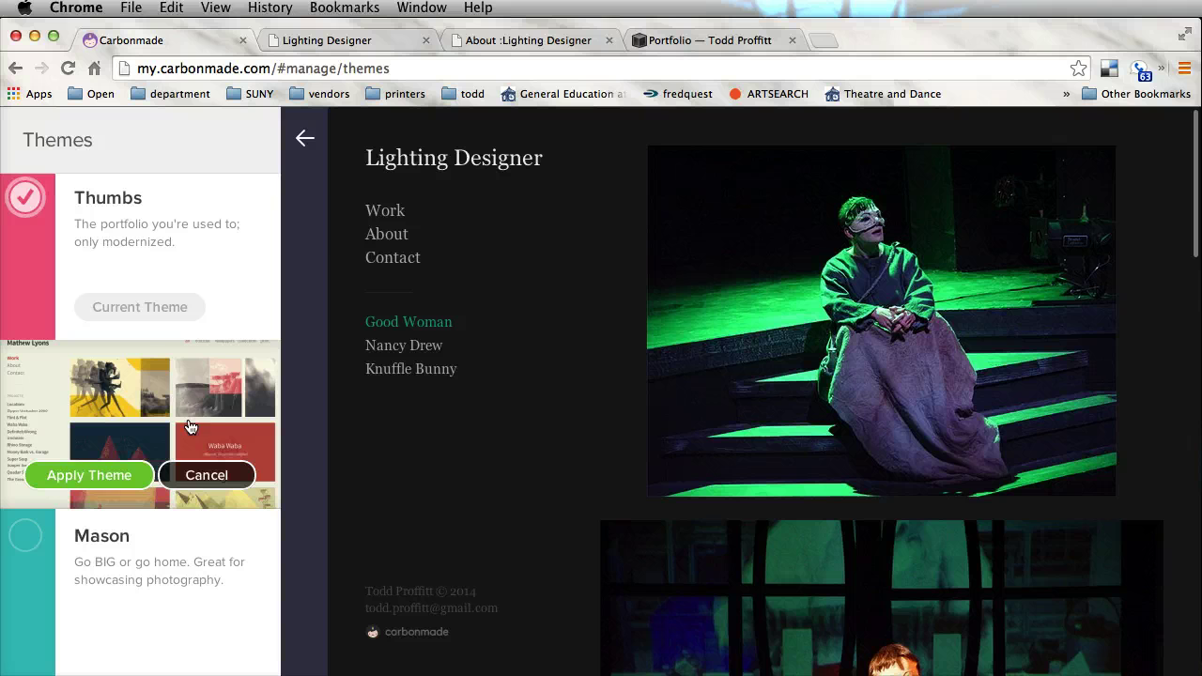
left_click(305, 138)
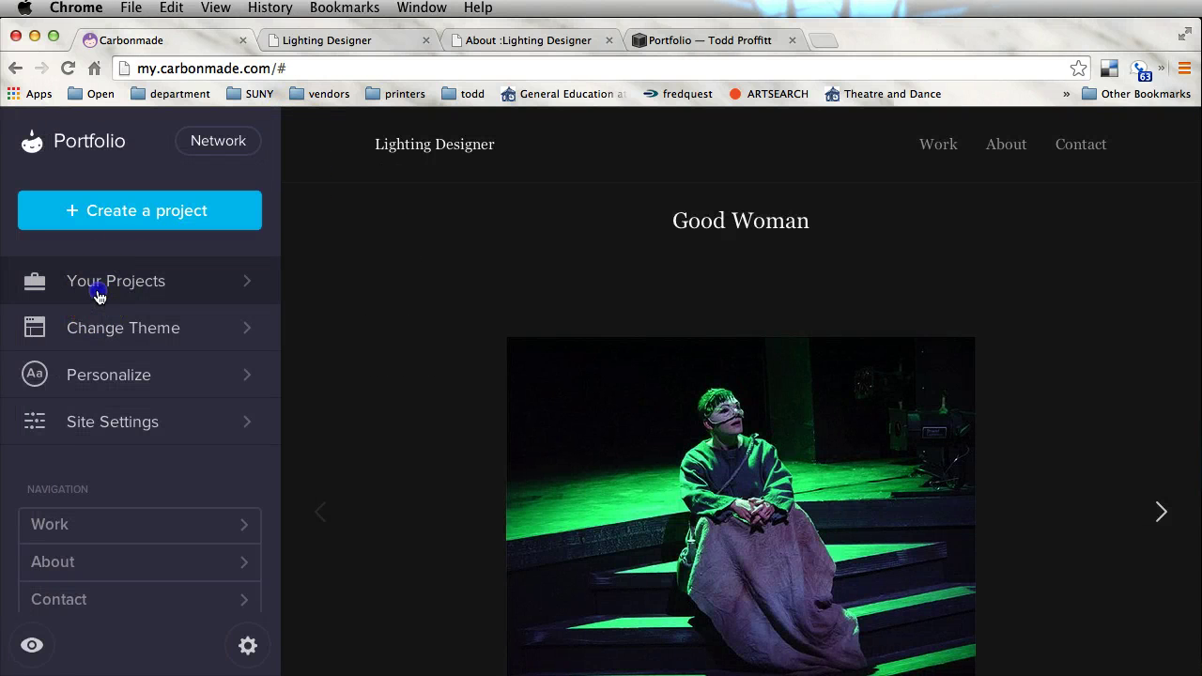
Check Your Projects and the Personalize settings, then return to the main Portfolio menu
left_click(98, 291)
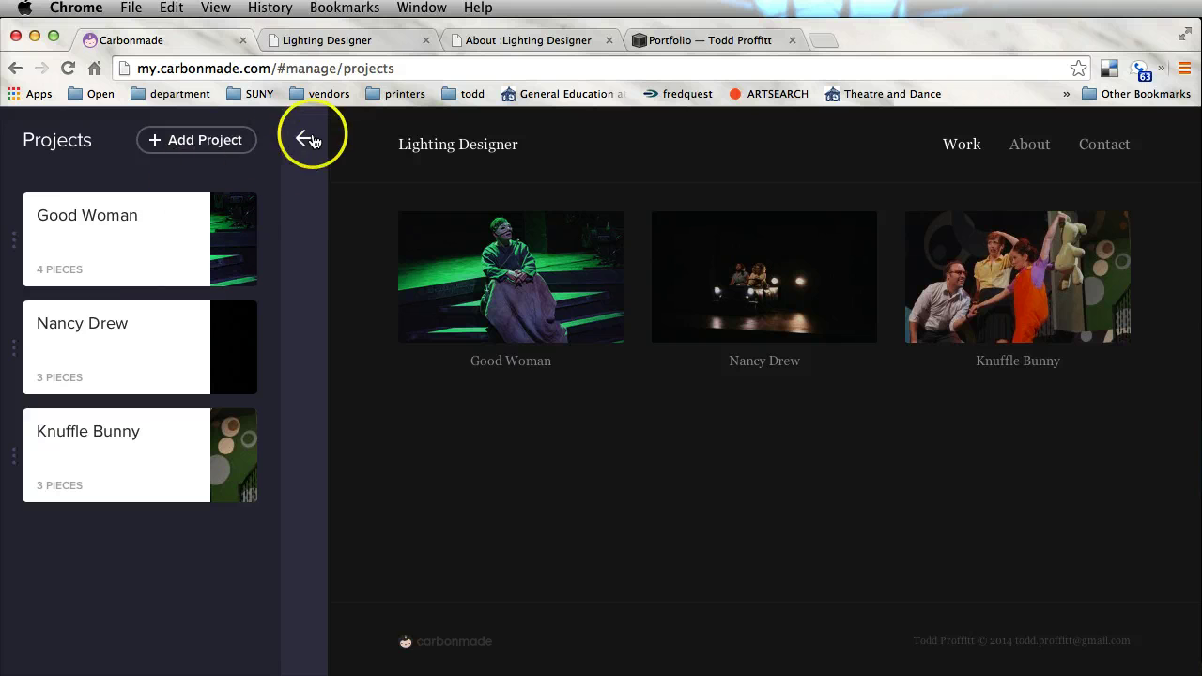
left_click(310, 139)
left_click(129, 380)
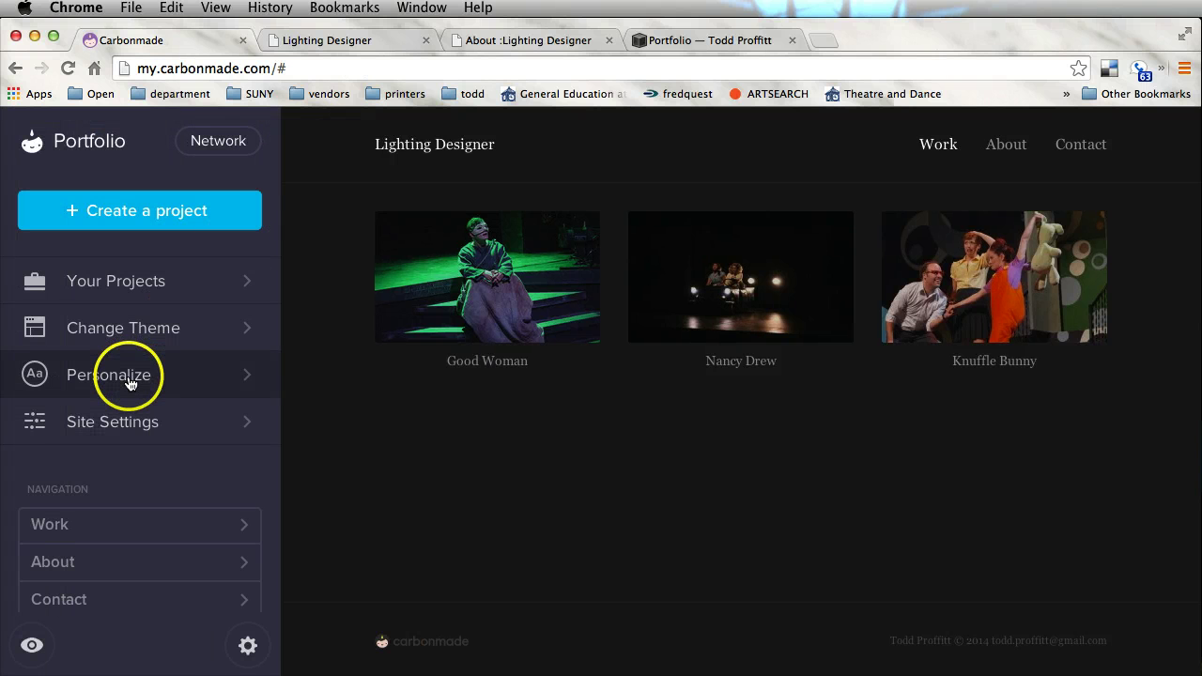
scroll(131, 380, "down", 5)
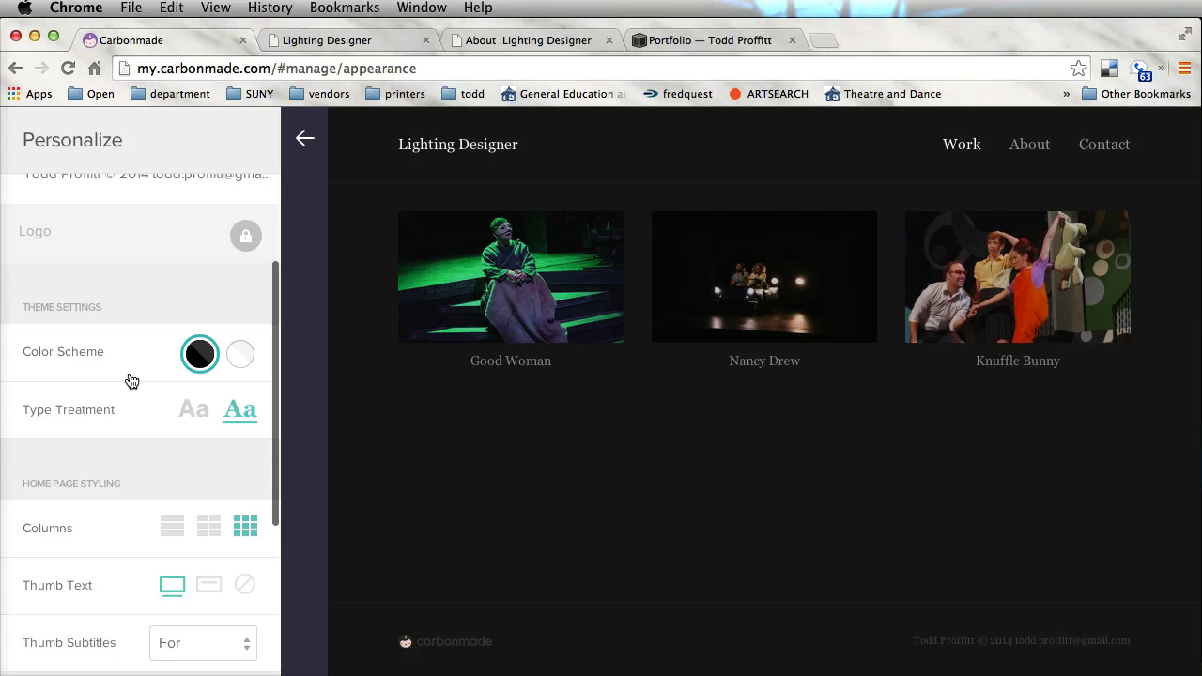
scroll(132, 380, "down", 2)
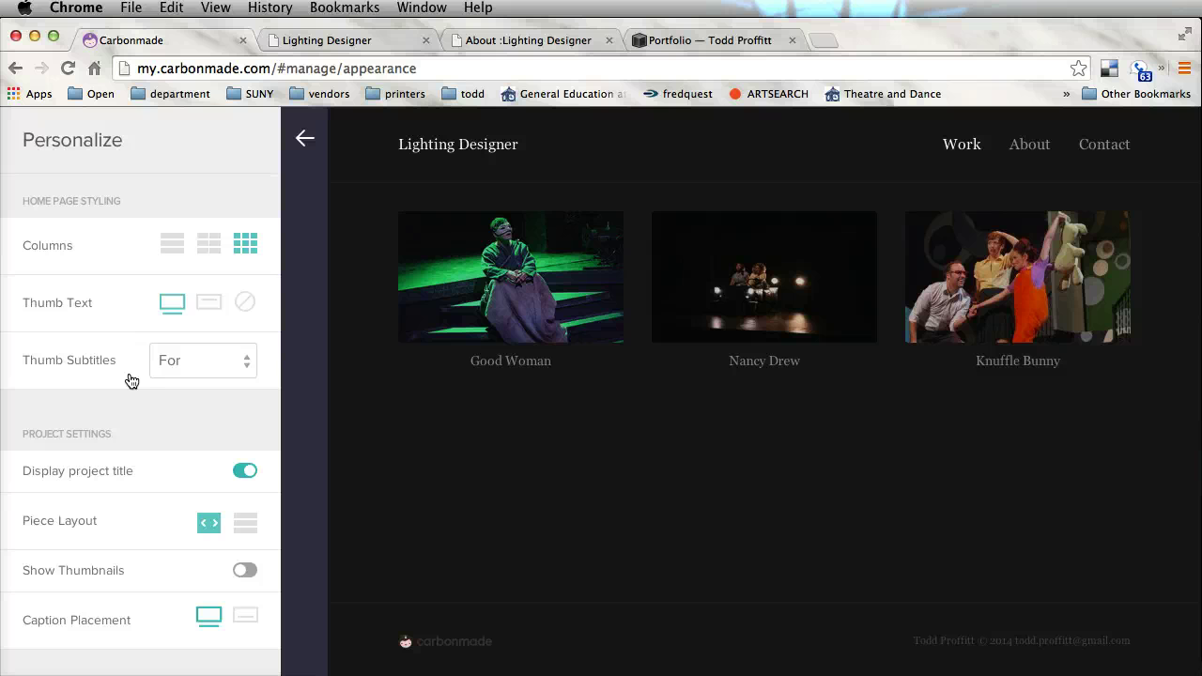
left_click(305, 138)
left_click(1031, 146)
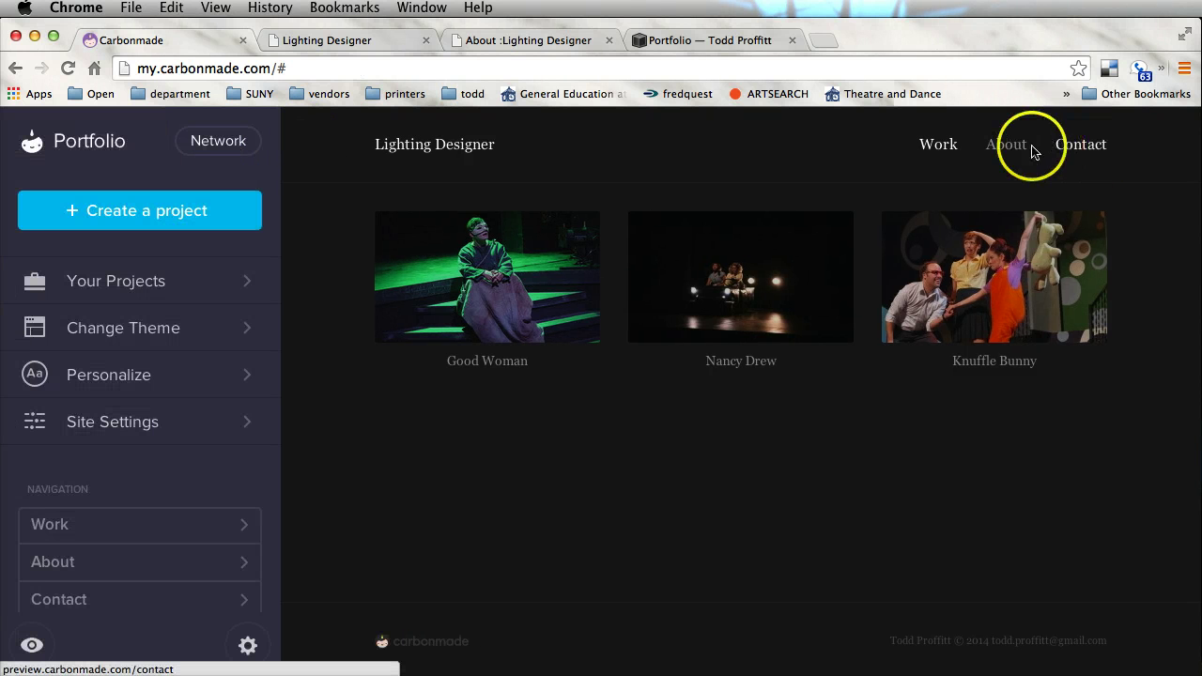
Open the About page settings, scroll down the sidebar, and begin adding a Résumé File
left_click(1012, 148)
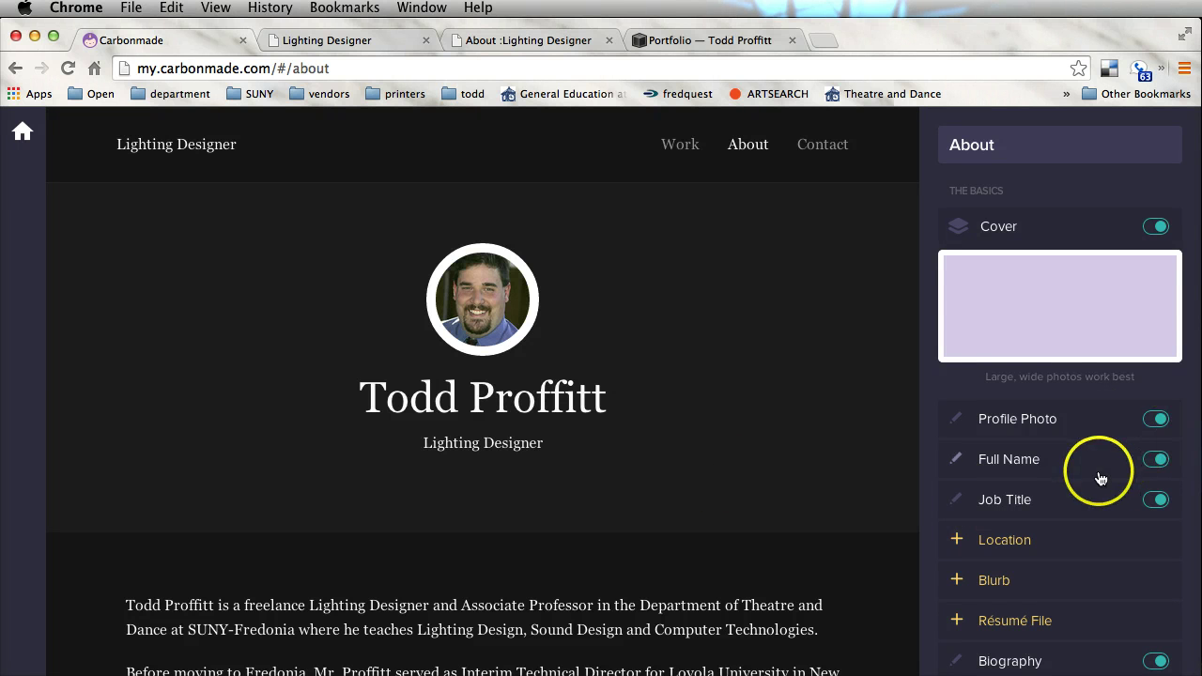
scroll(1099, 479, "down", 4)
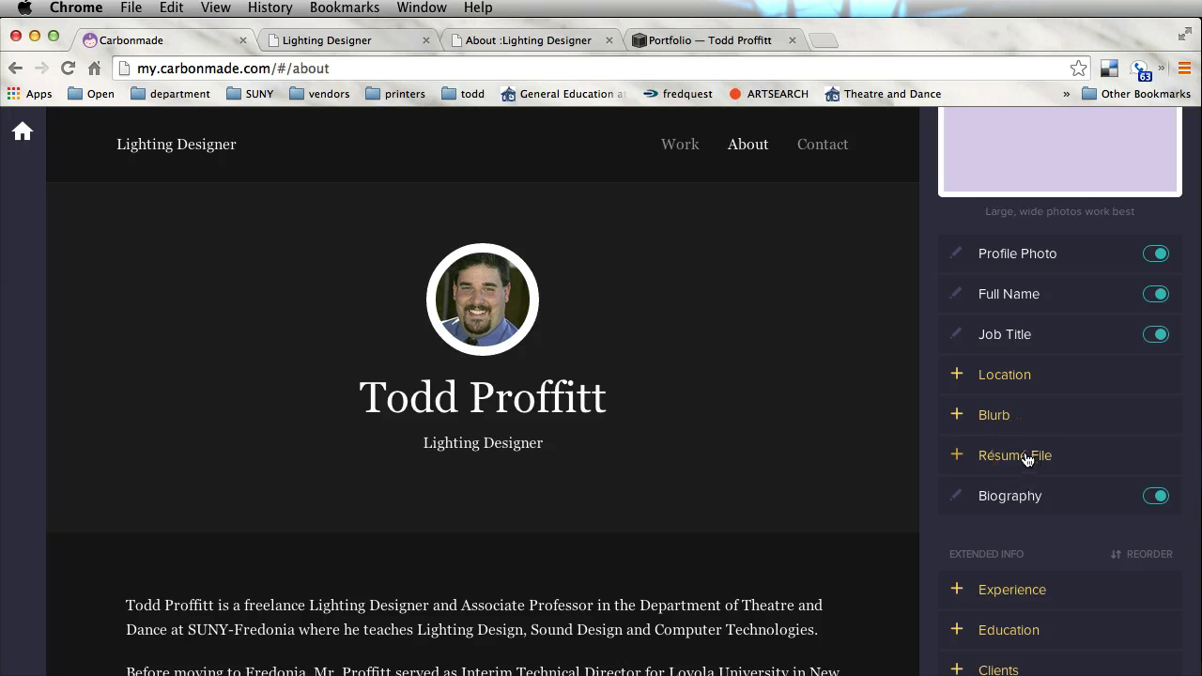
left_click(1027, 457)
Upload tplds14.pdf from the resmue folder as the Résumé File, adding the Download Résumé button
left_click(738, 464)
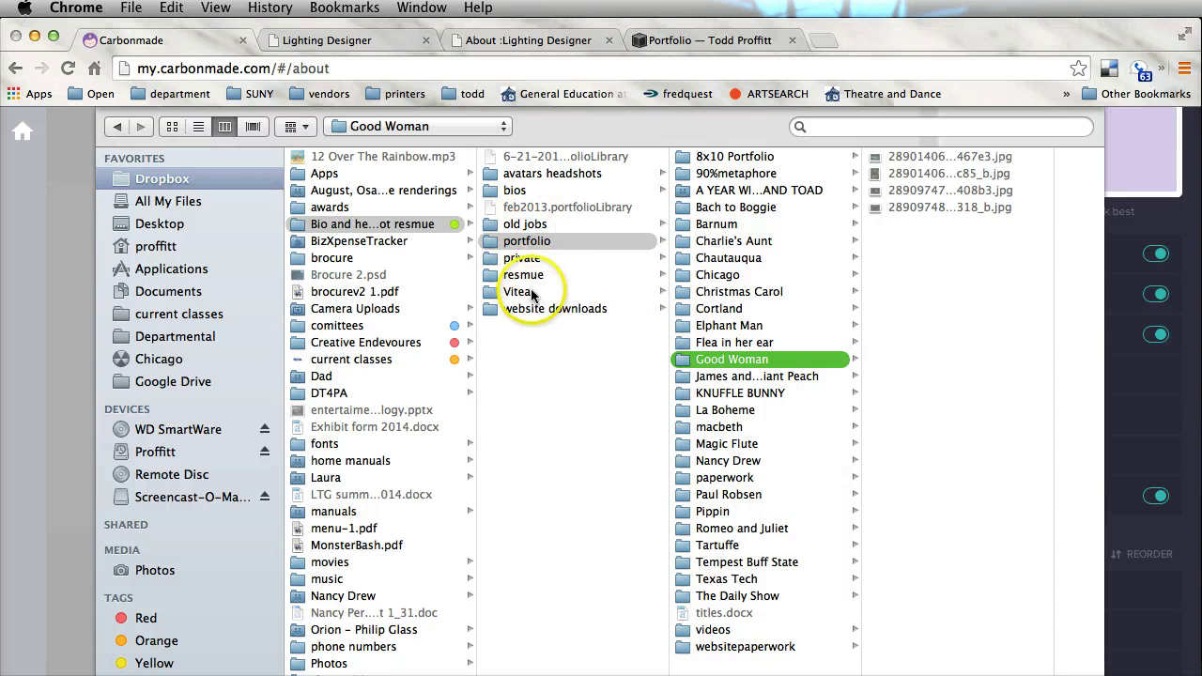
left_click(523, 274)
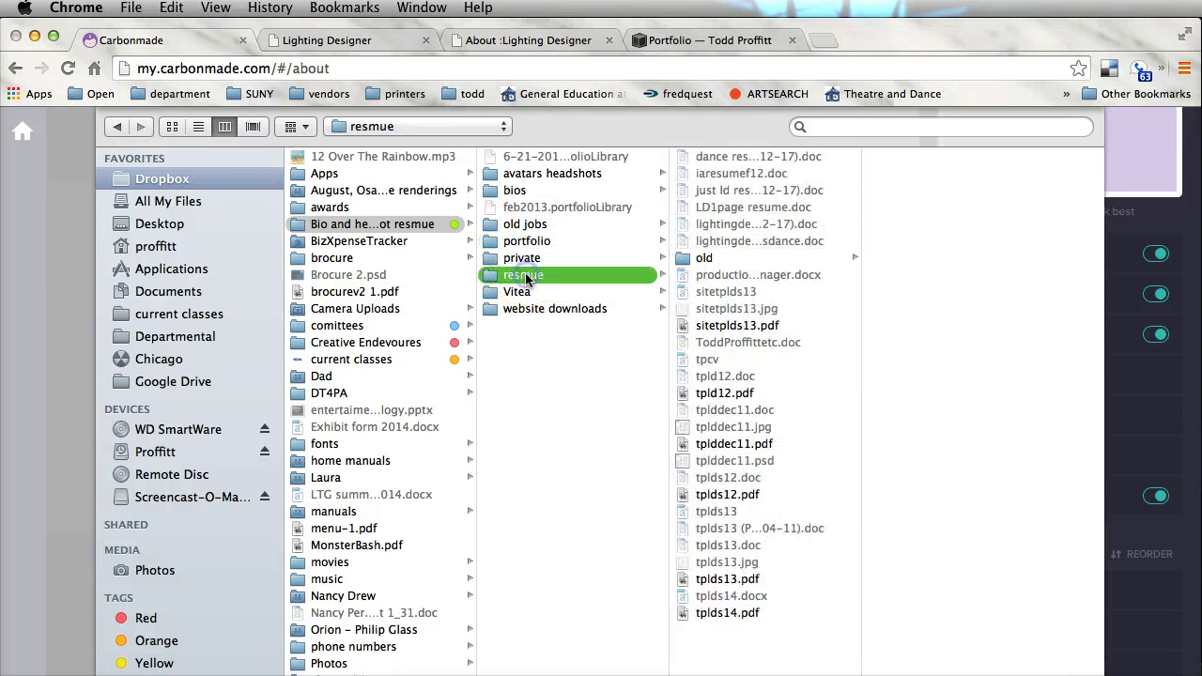
left_click(728, 612)
key("Return")
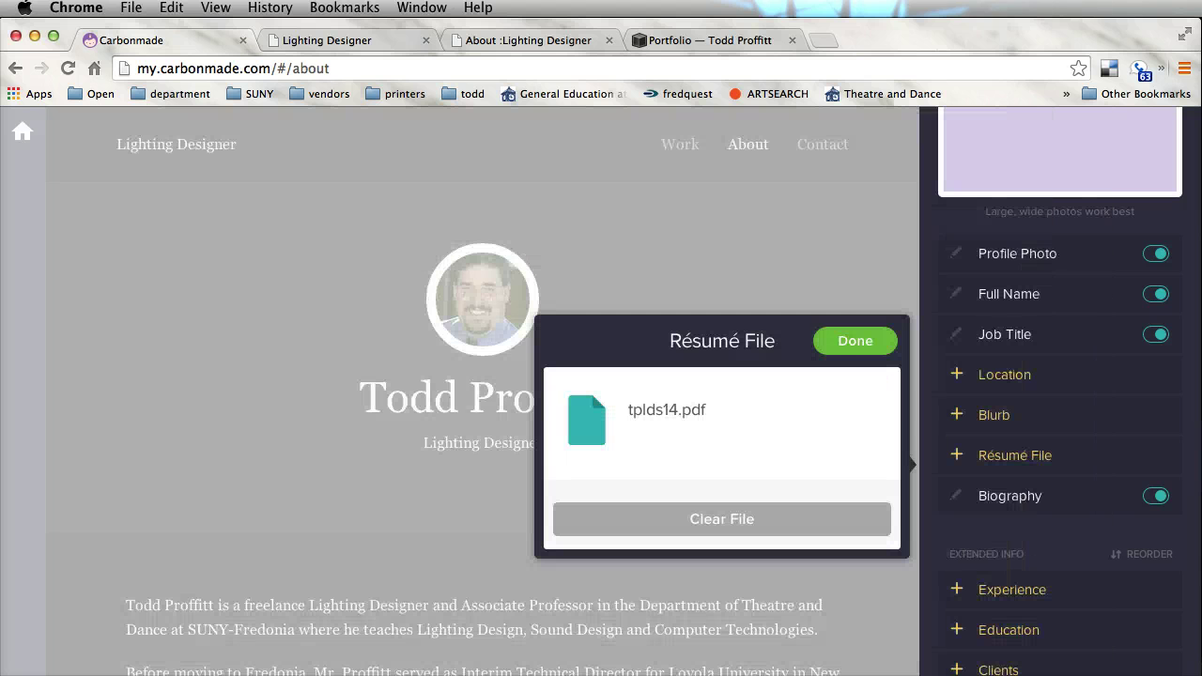
left_click(854, 342)
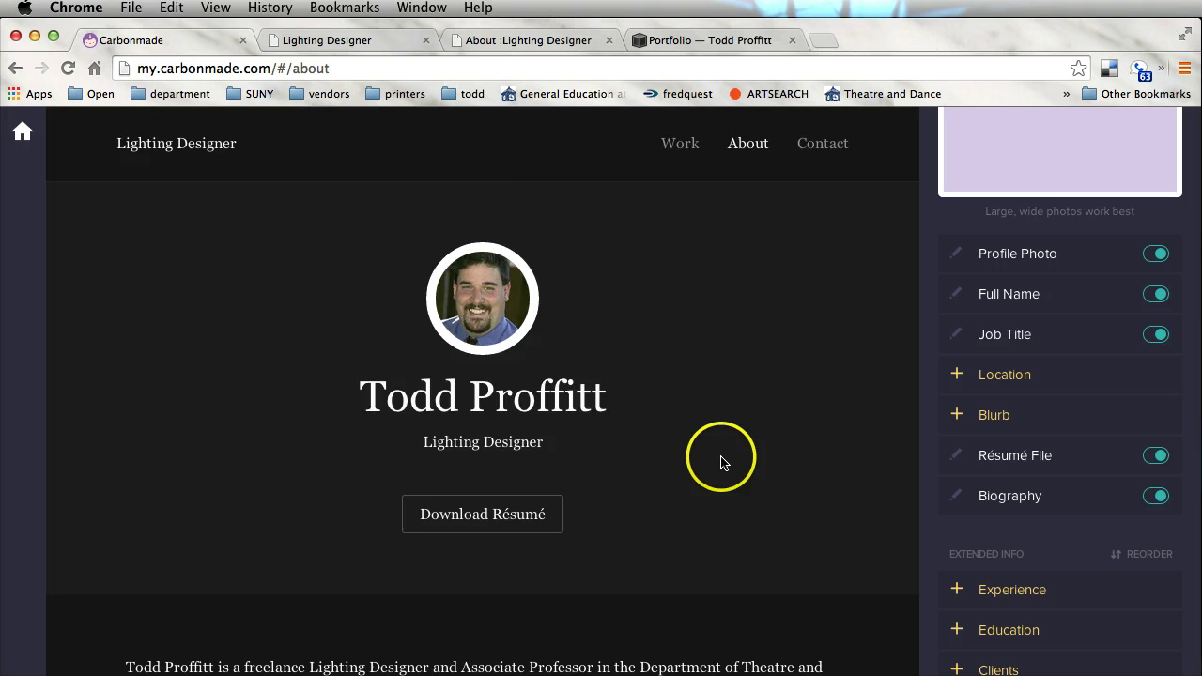
scroll(720, 461, "down", 5)
scroll(722, 461, "up", 5)
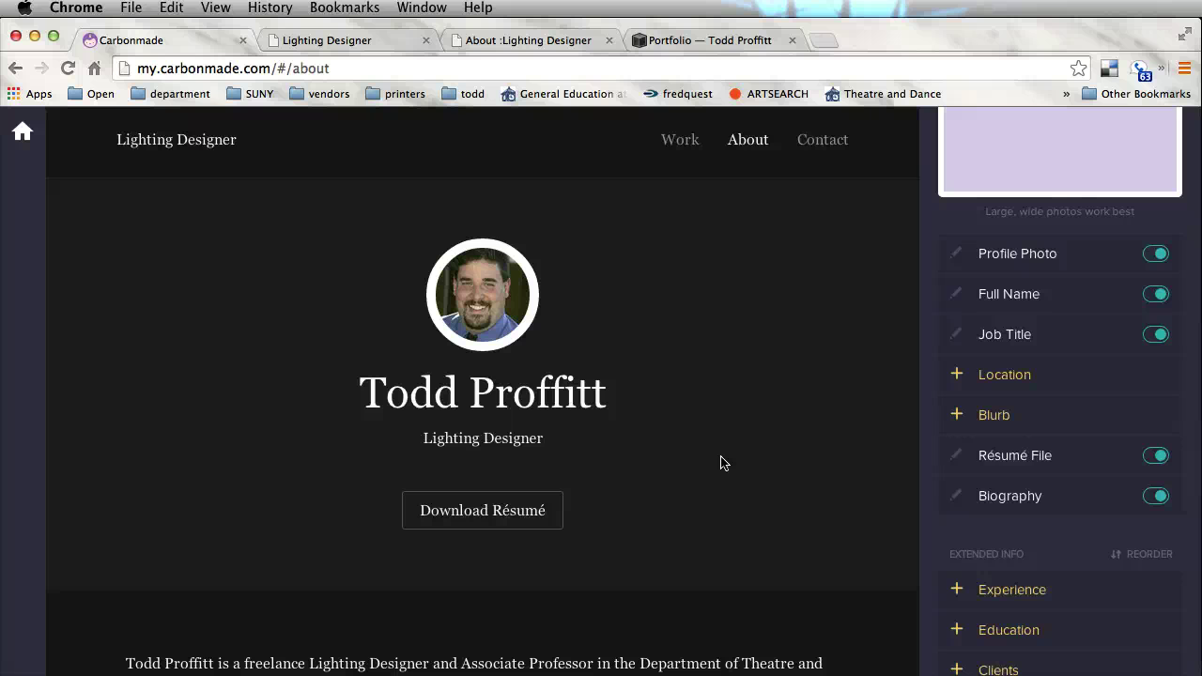
scroll(961, 526, "down", 3)
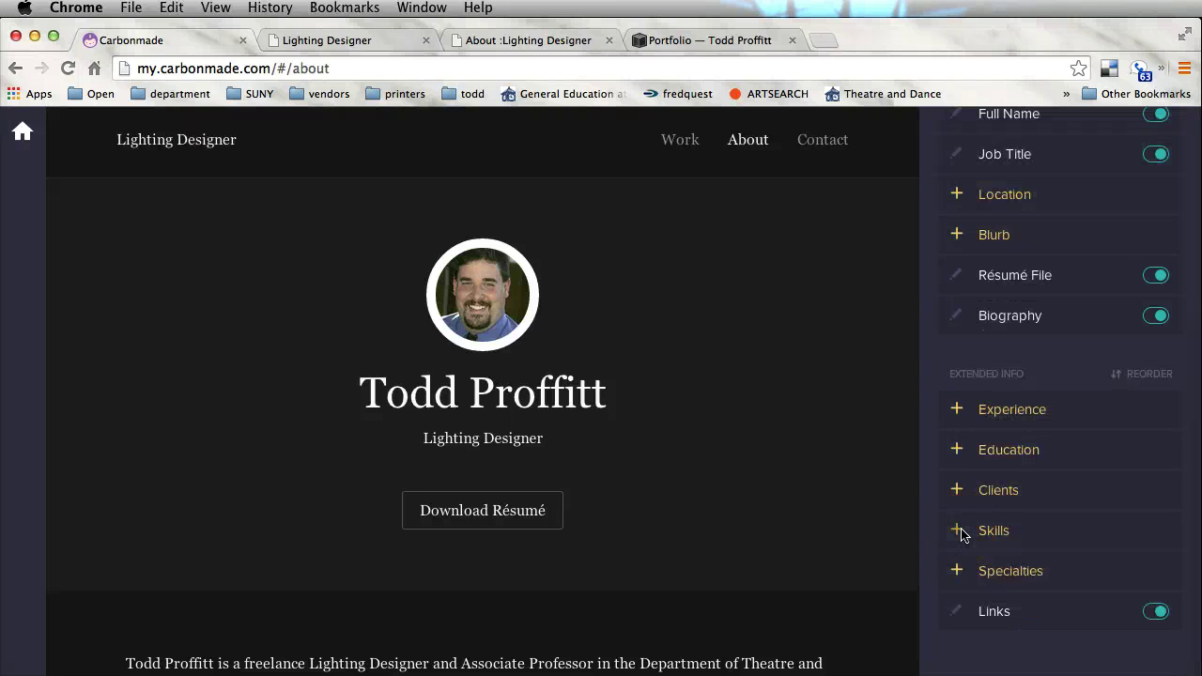
left_click(1008, 453)
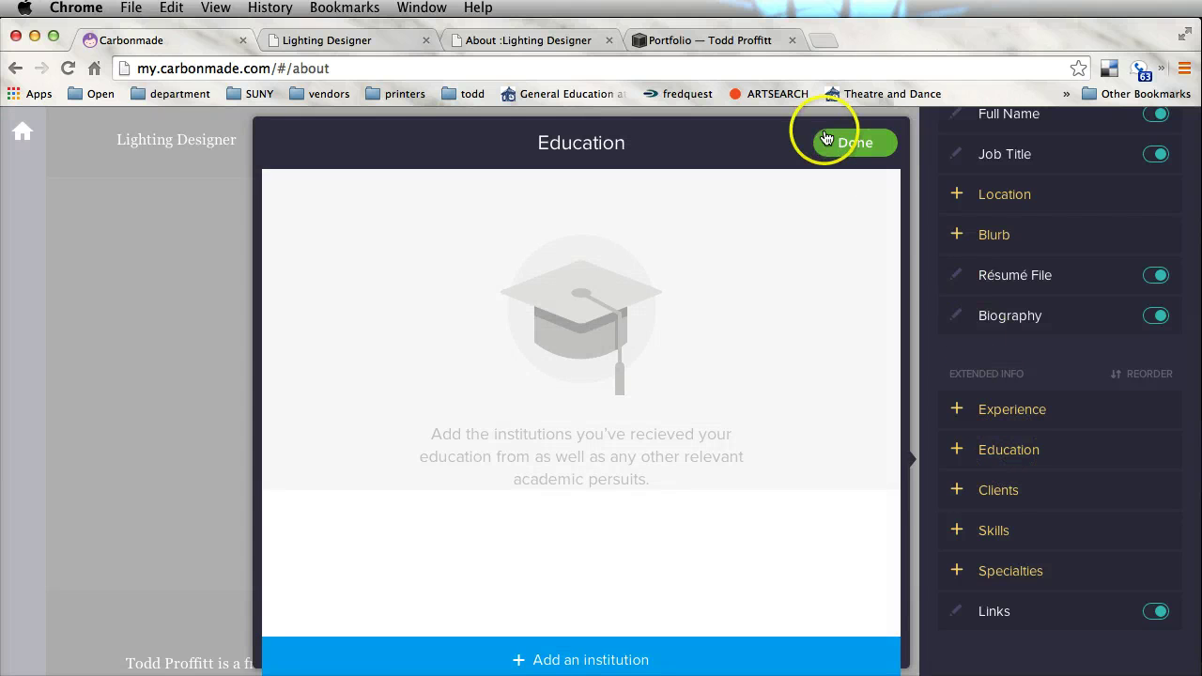
left_click(824, 140)
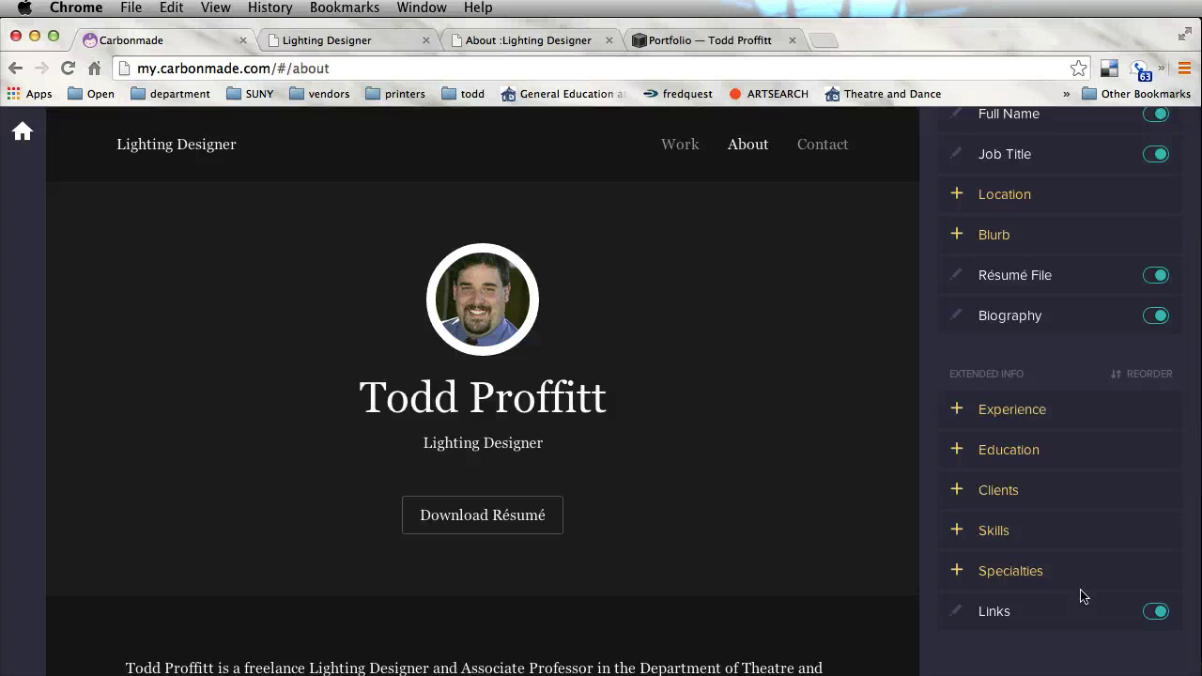
scroll(1082, 592, "up", 5)
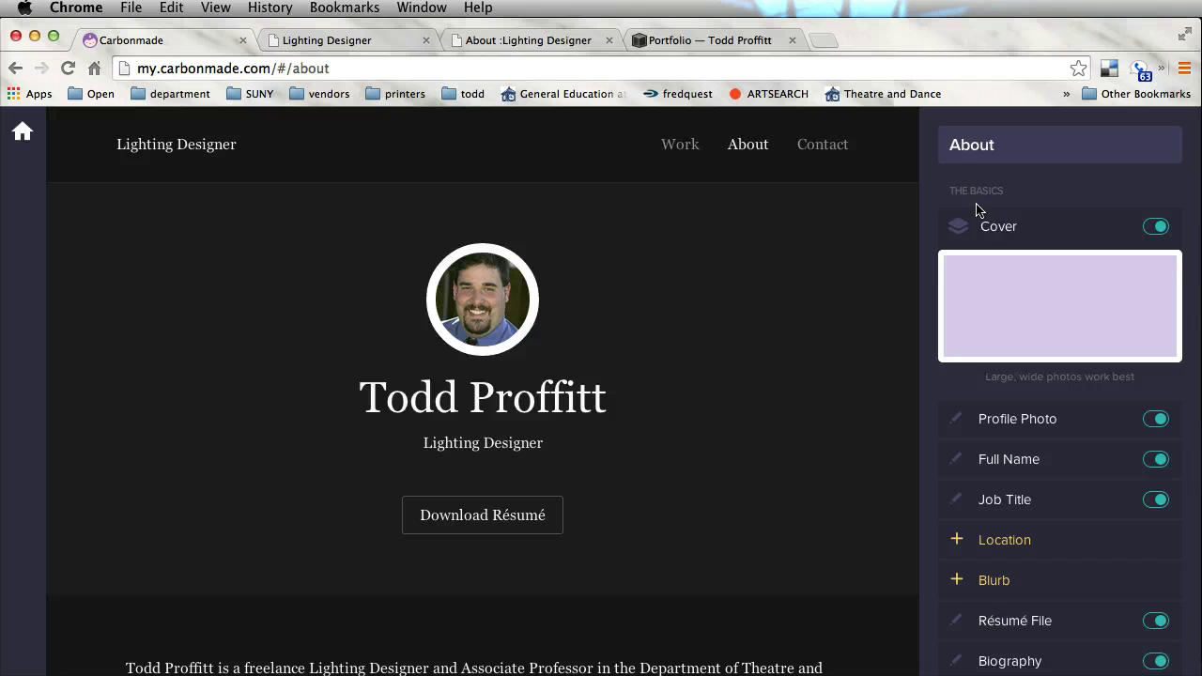
left_click(812, 293)
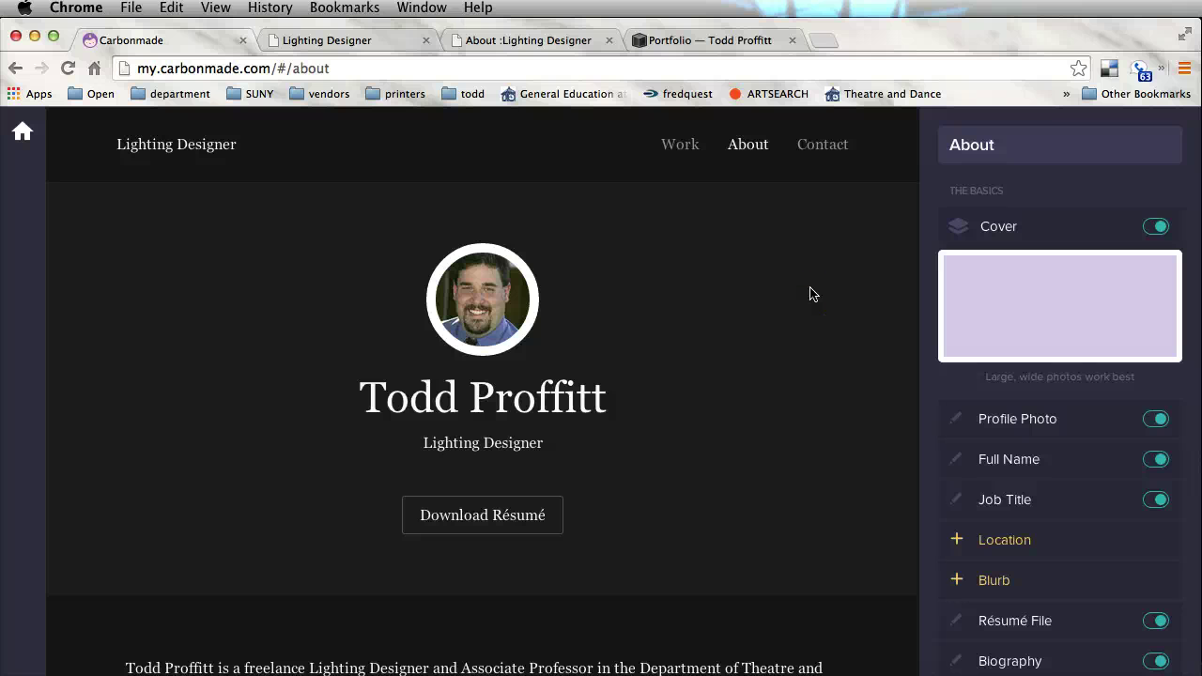